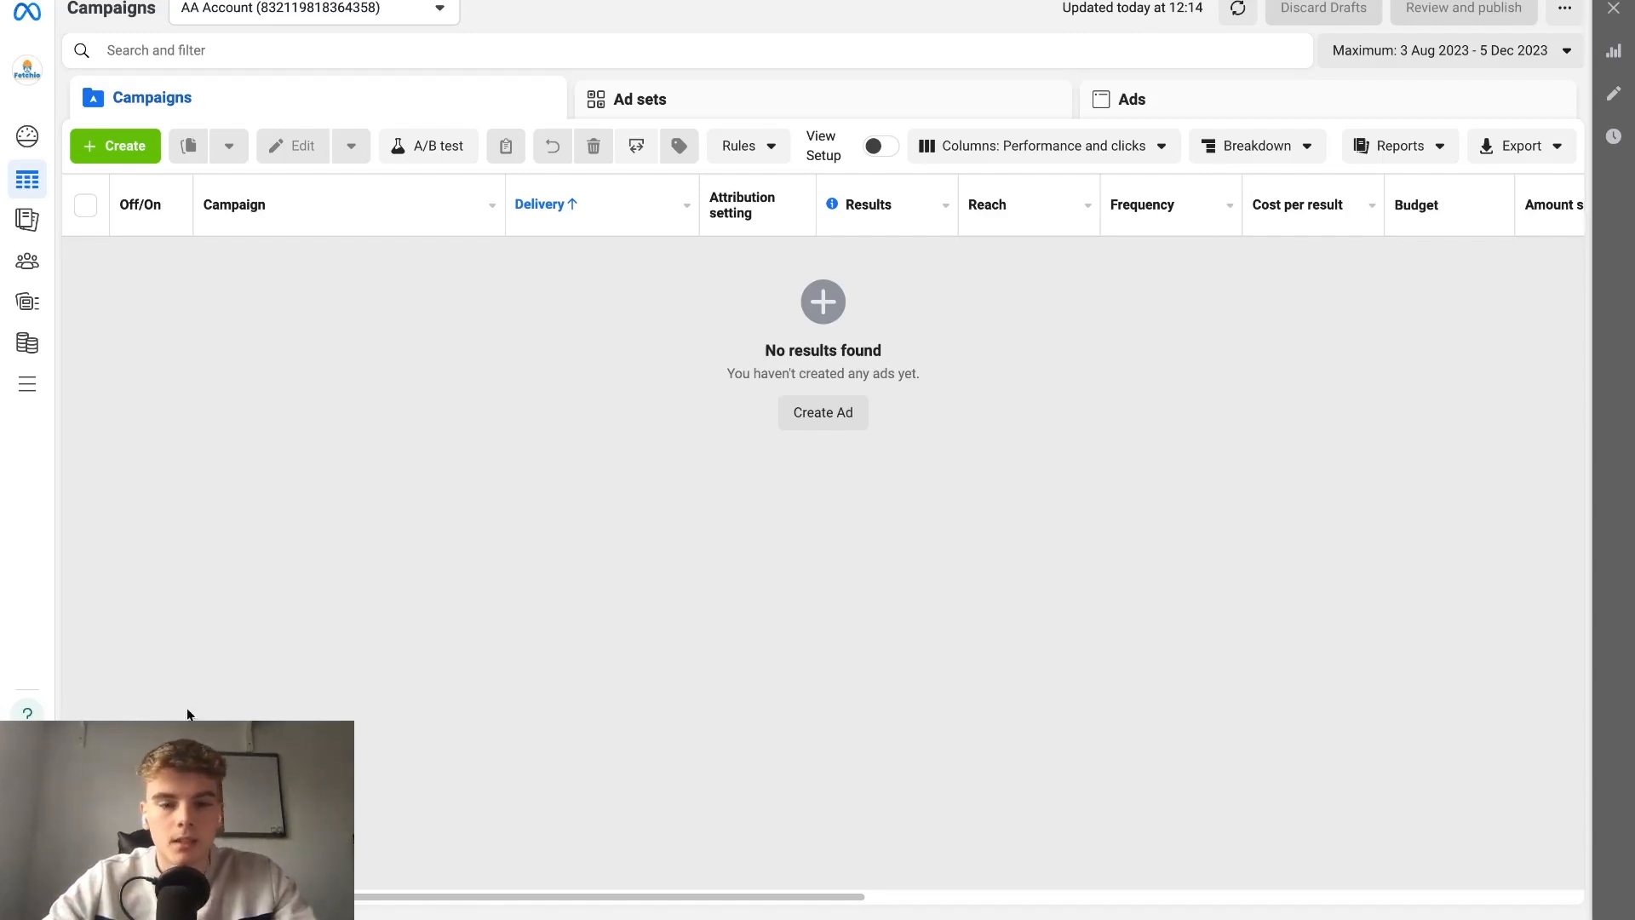
Create a new auction campaign with the Leads objective, using the manual leads campaign setup.
left_click(815, 409)
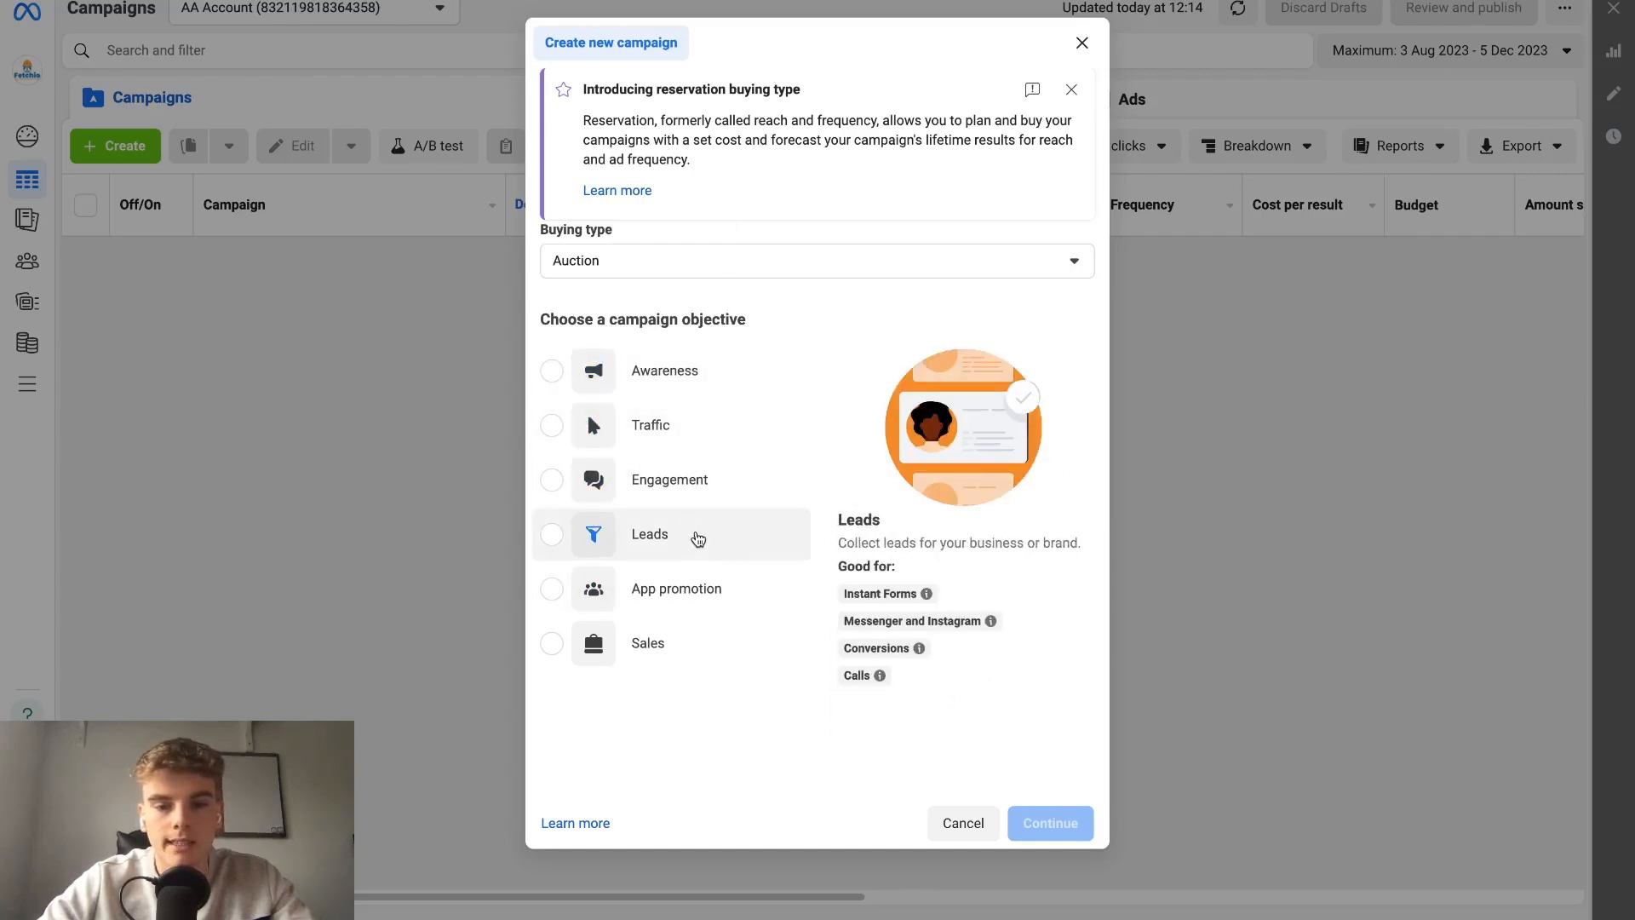
left_click(699, 540)
scroll(1037, 641, "down", 1)
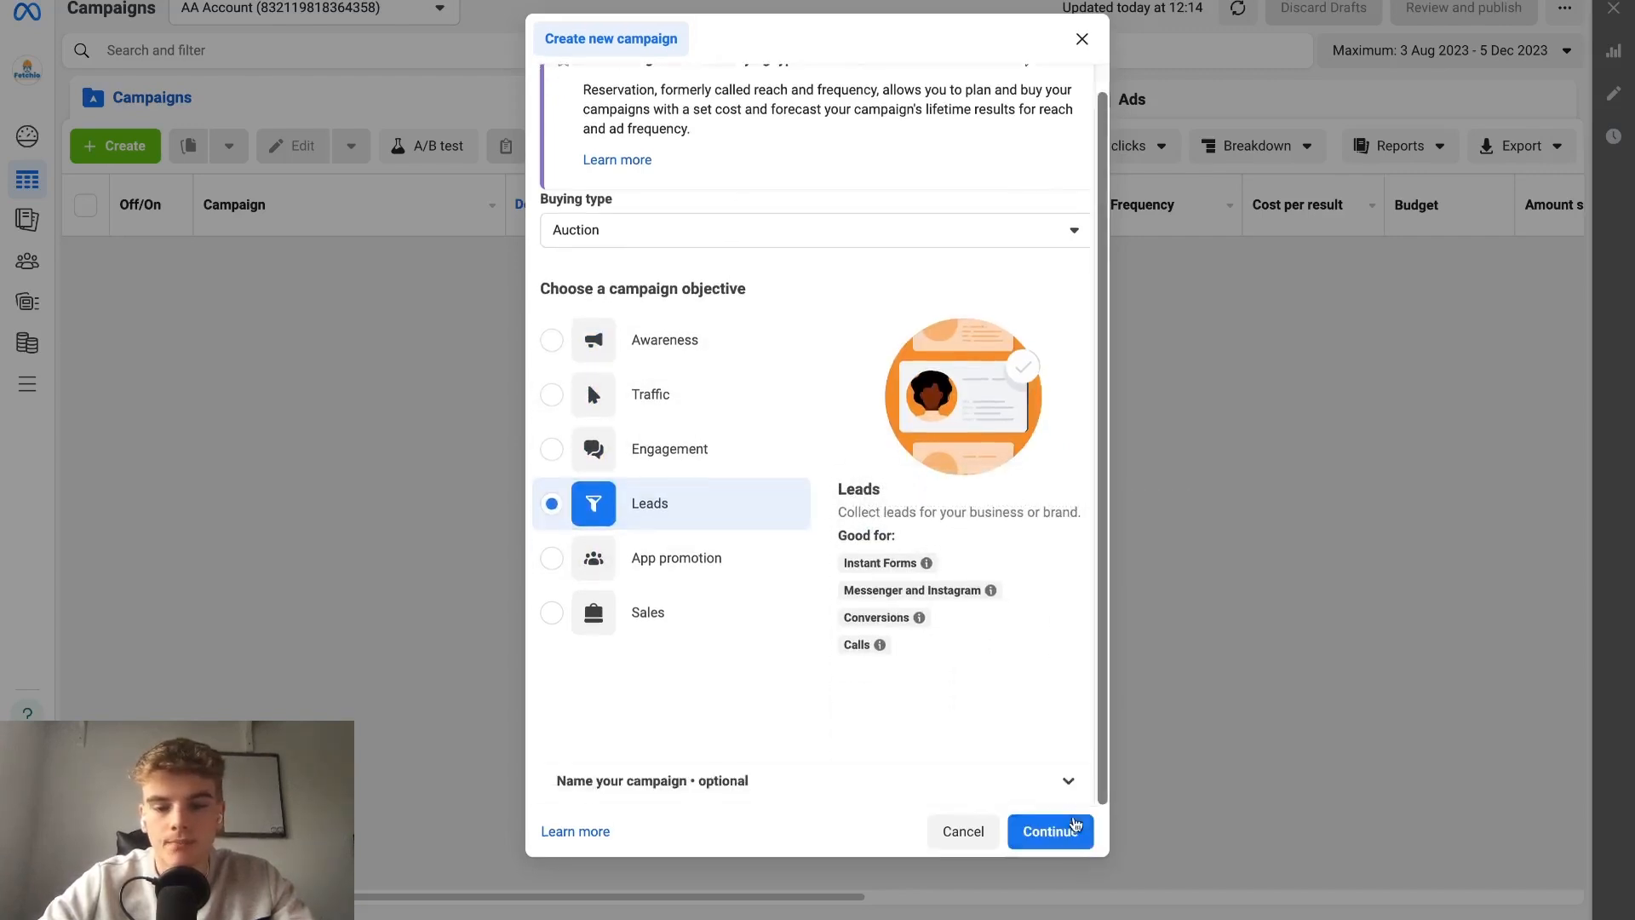
left_click(1064, 841)
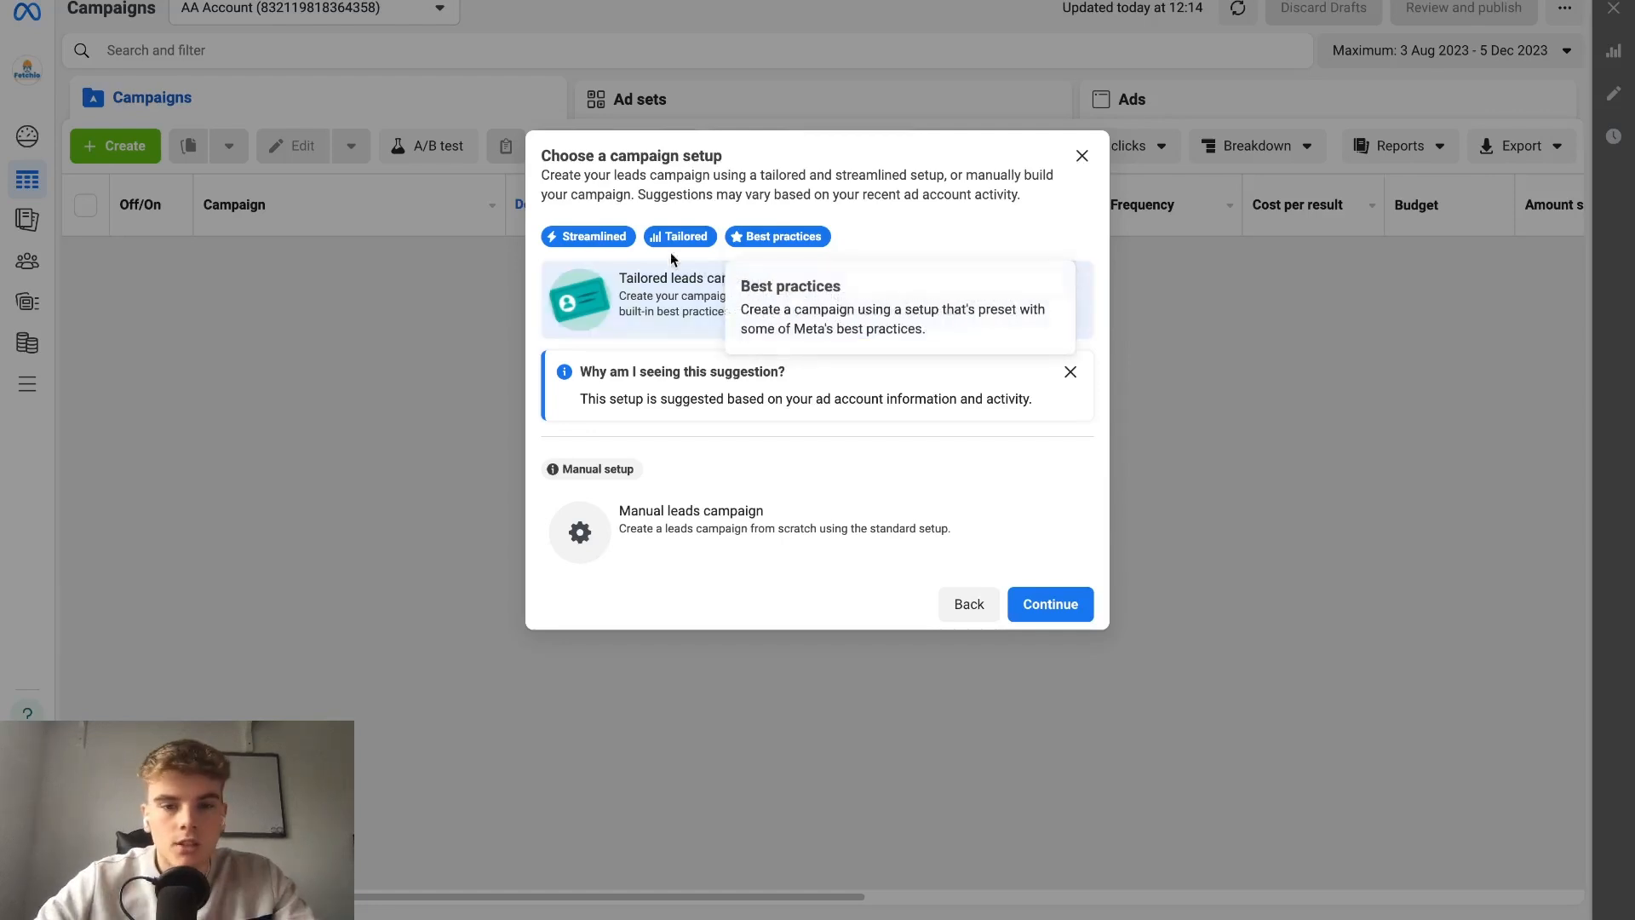
left_click(767, 540)
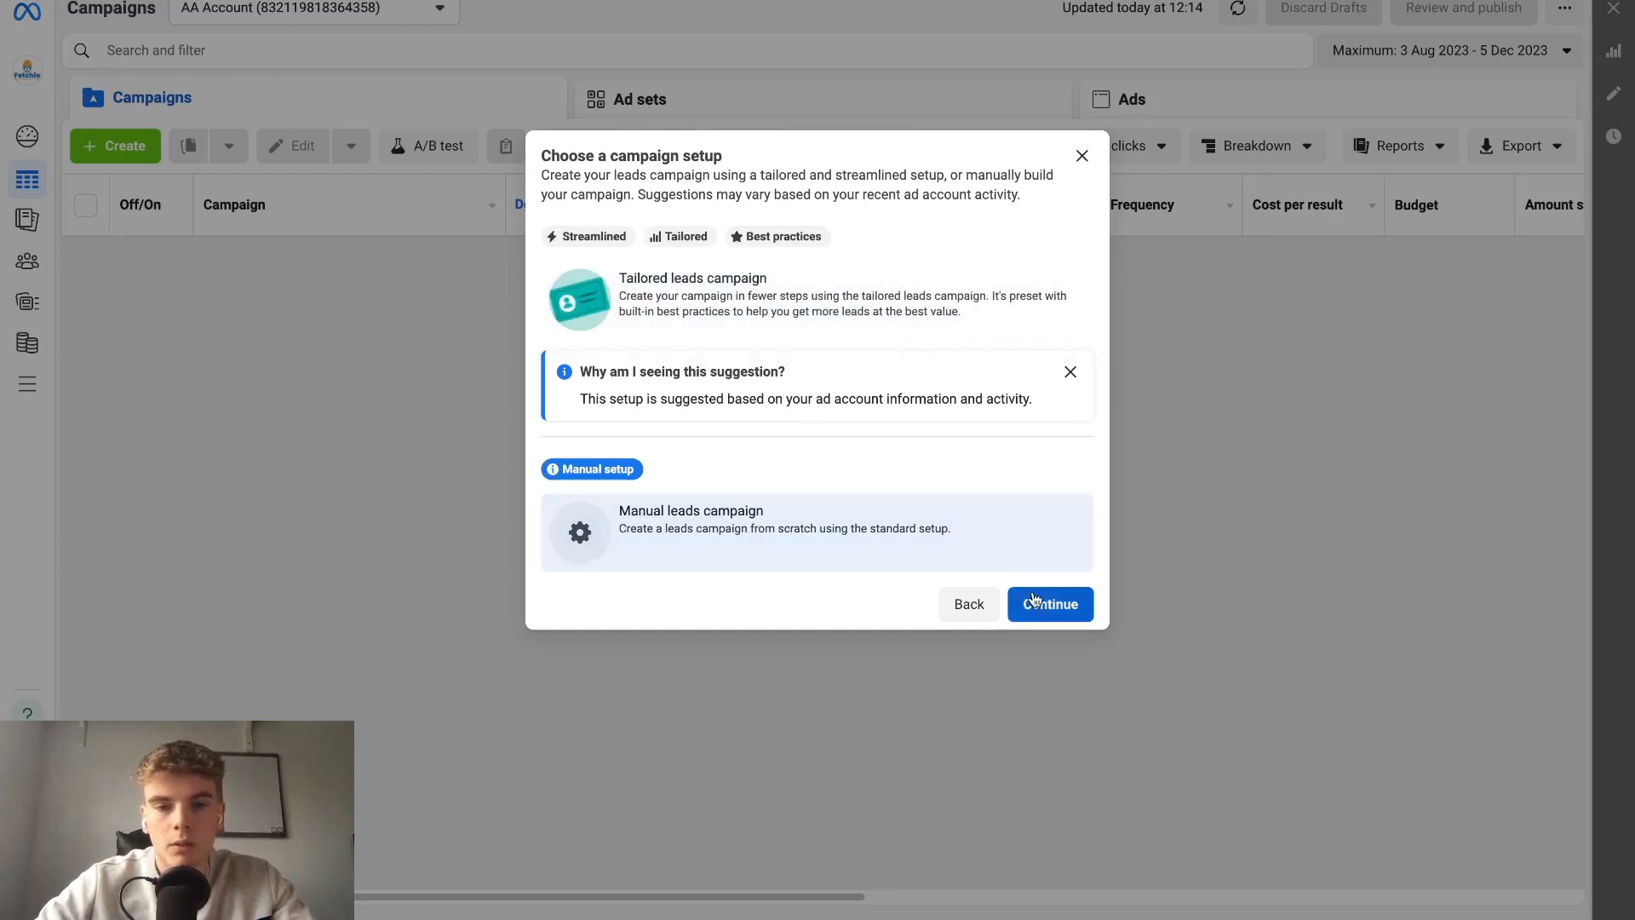
left_click(1057, 613)
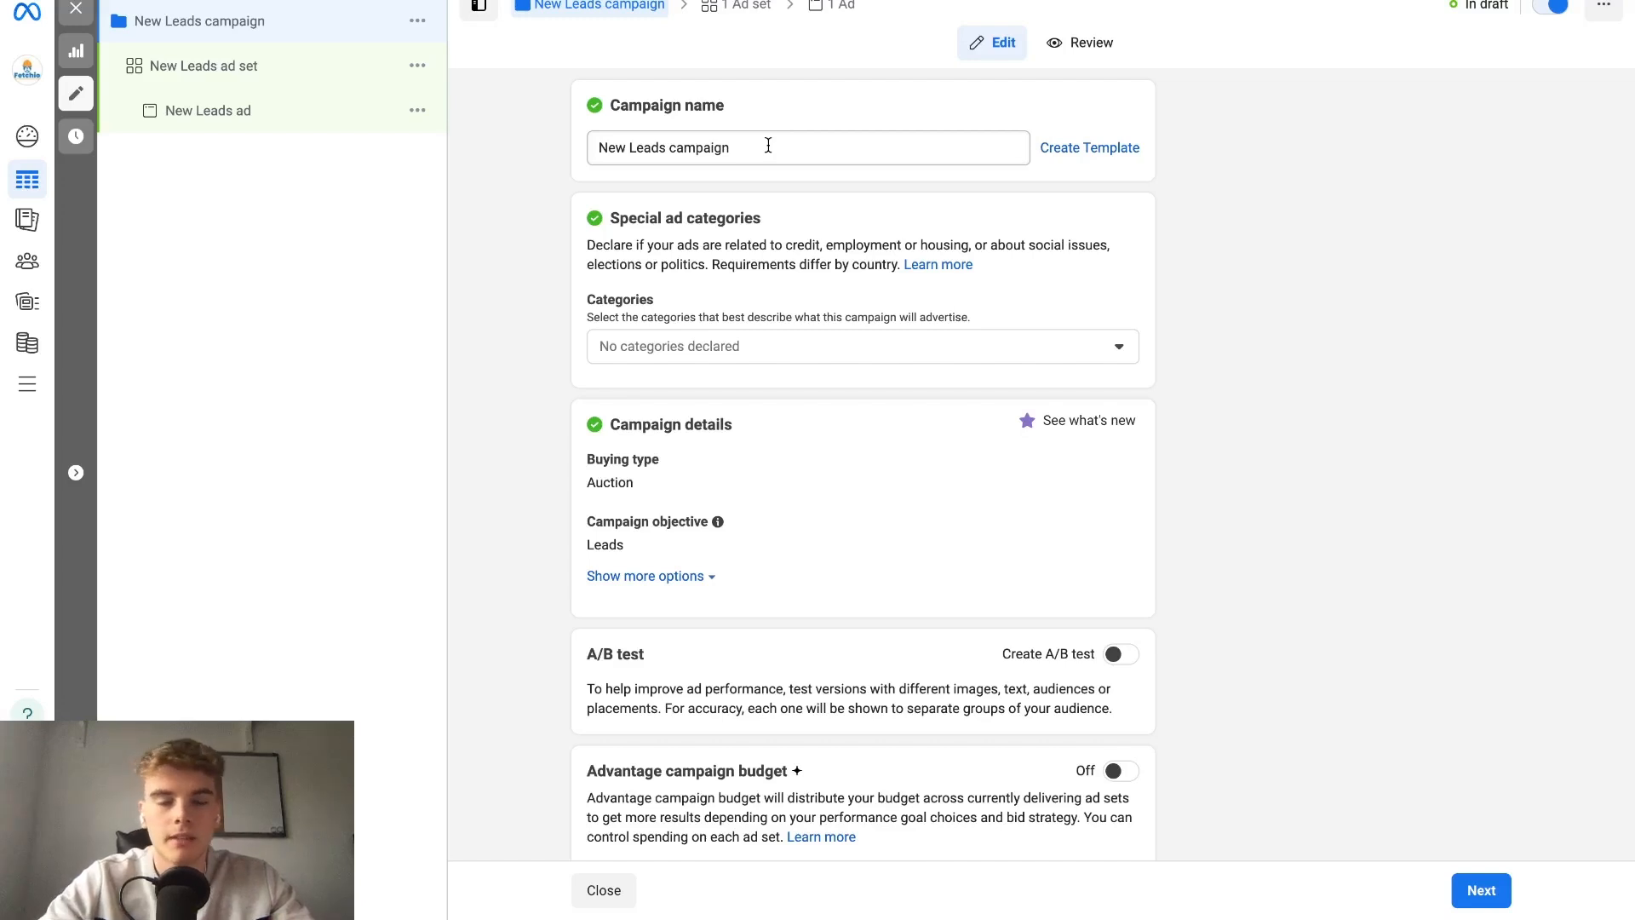
Review the campaign-level settings and open the New Leads ad set for editing.
scroll(769, 146, "down", 1)
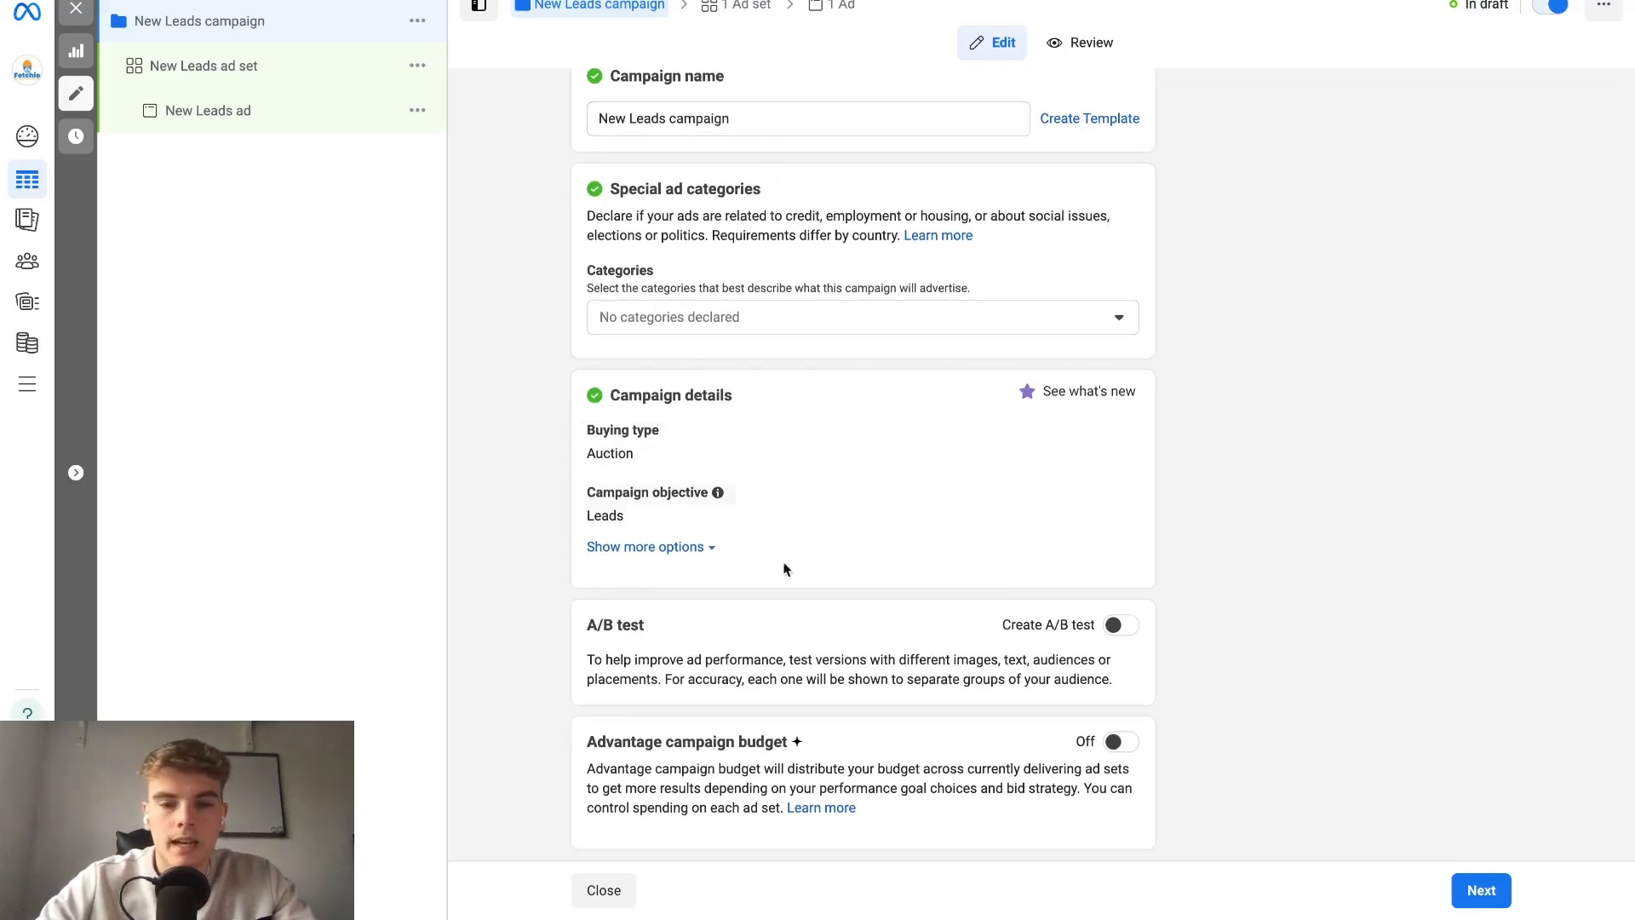
scroll(830, 336, "up", 1)
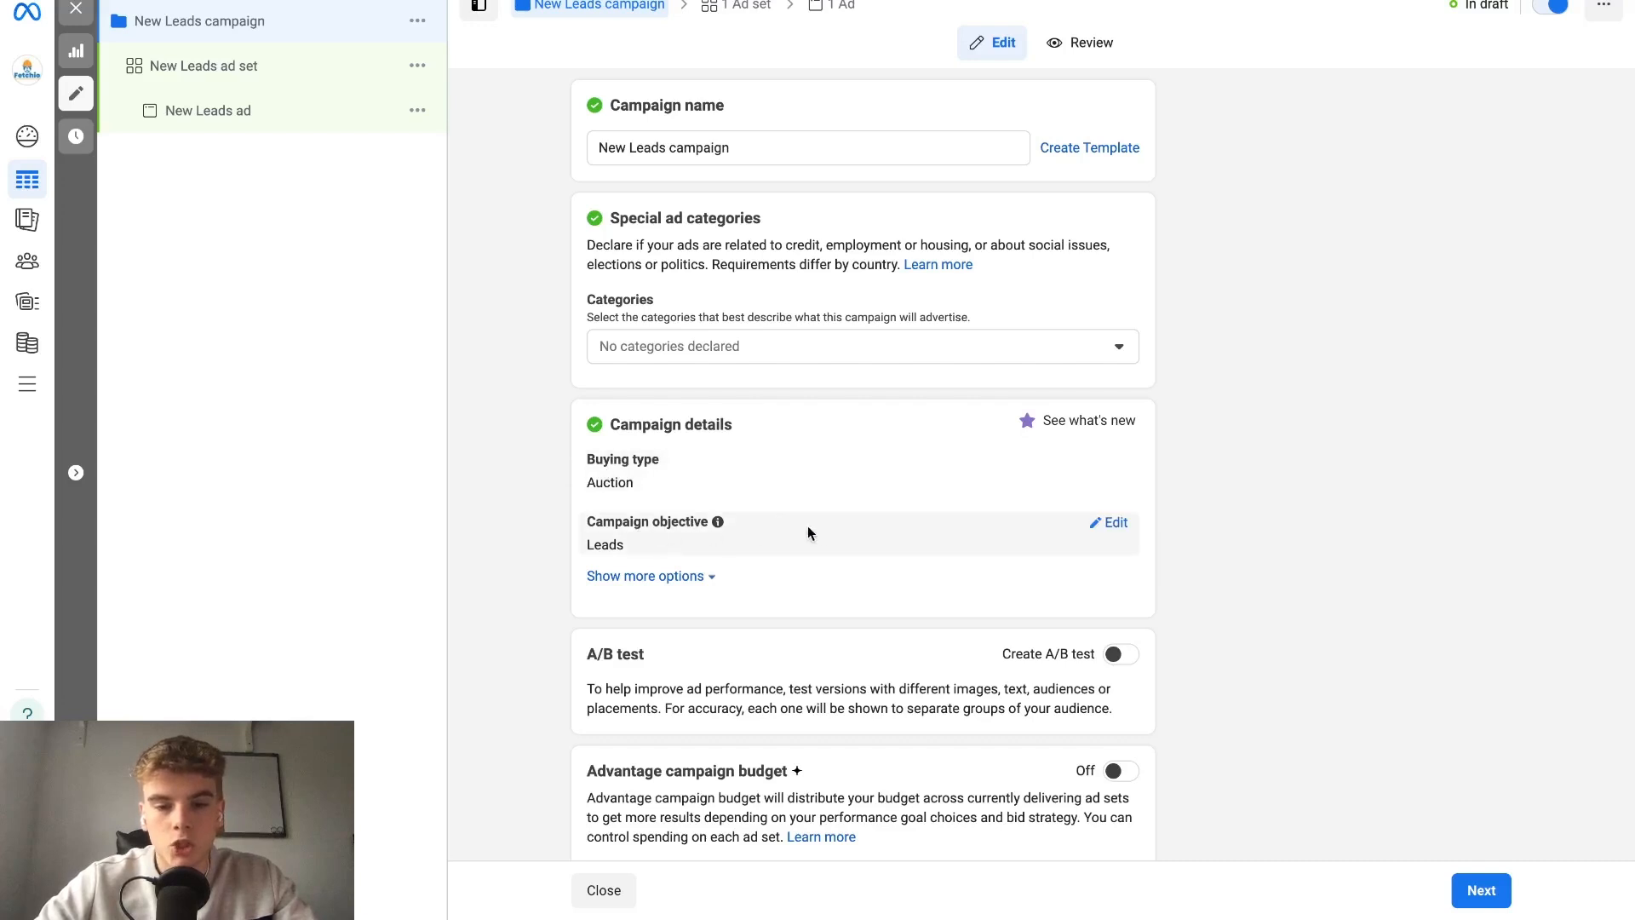
scroll(789, 525, "down", 1)
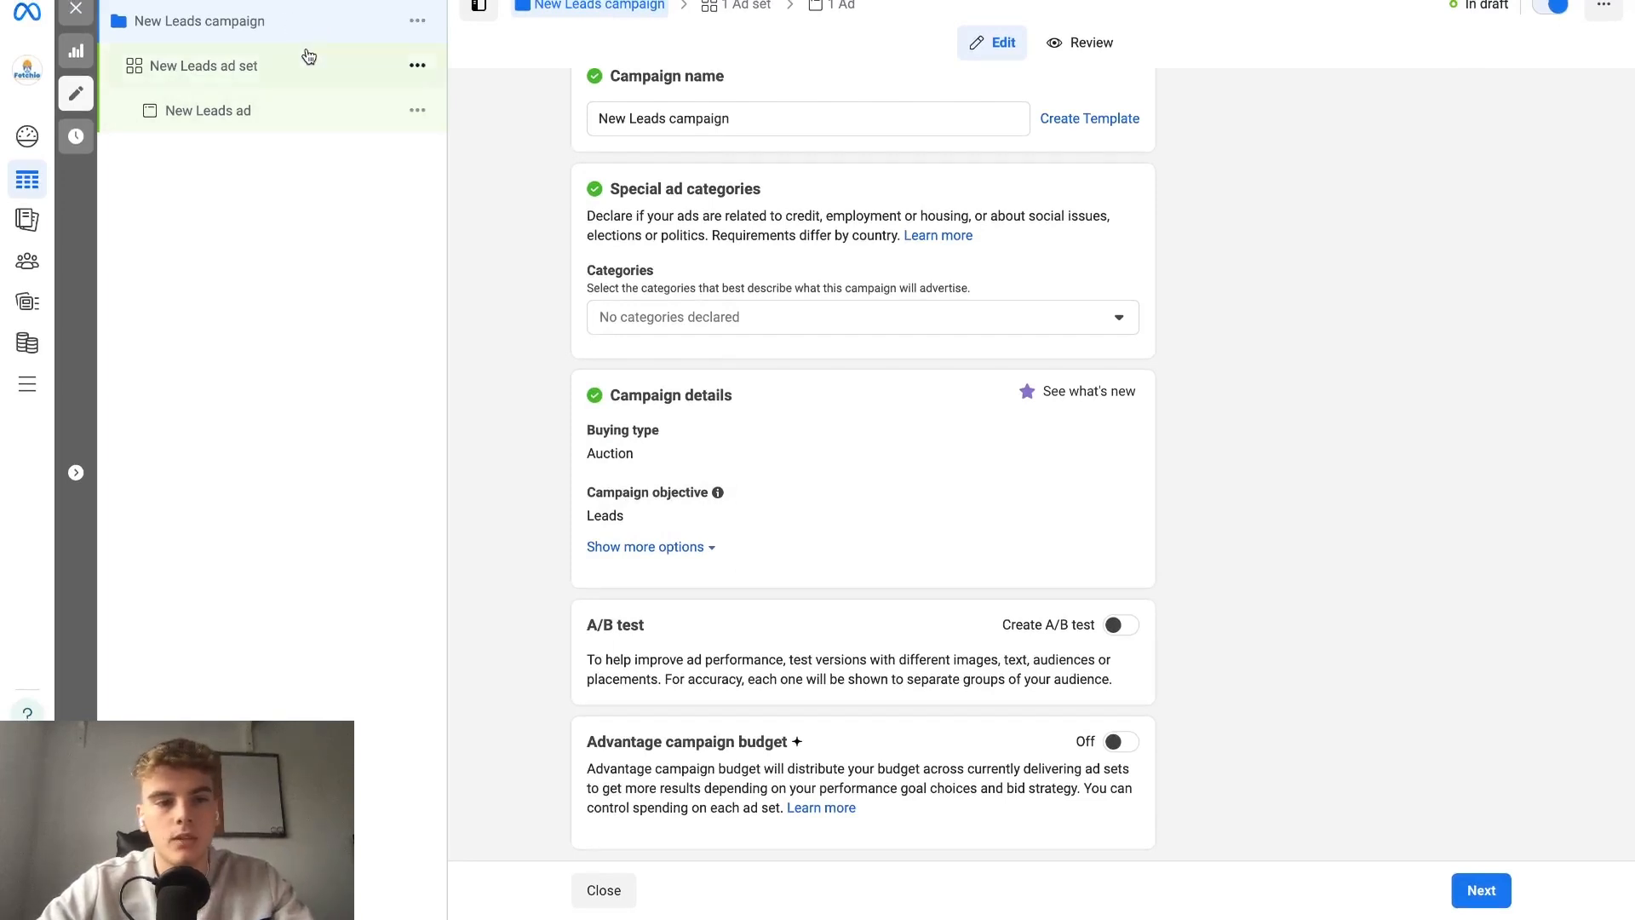
left_click(375, 79)
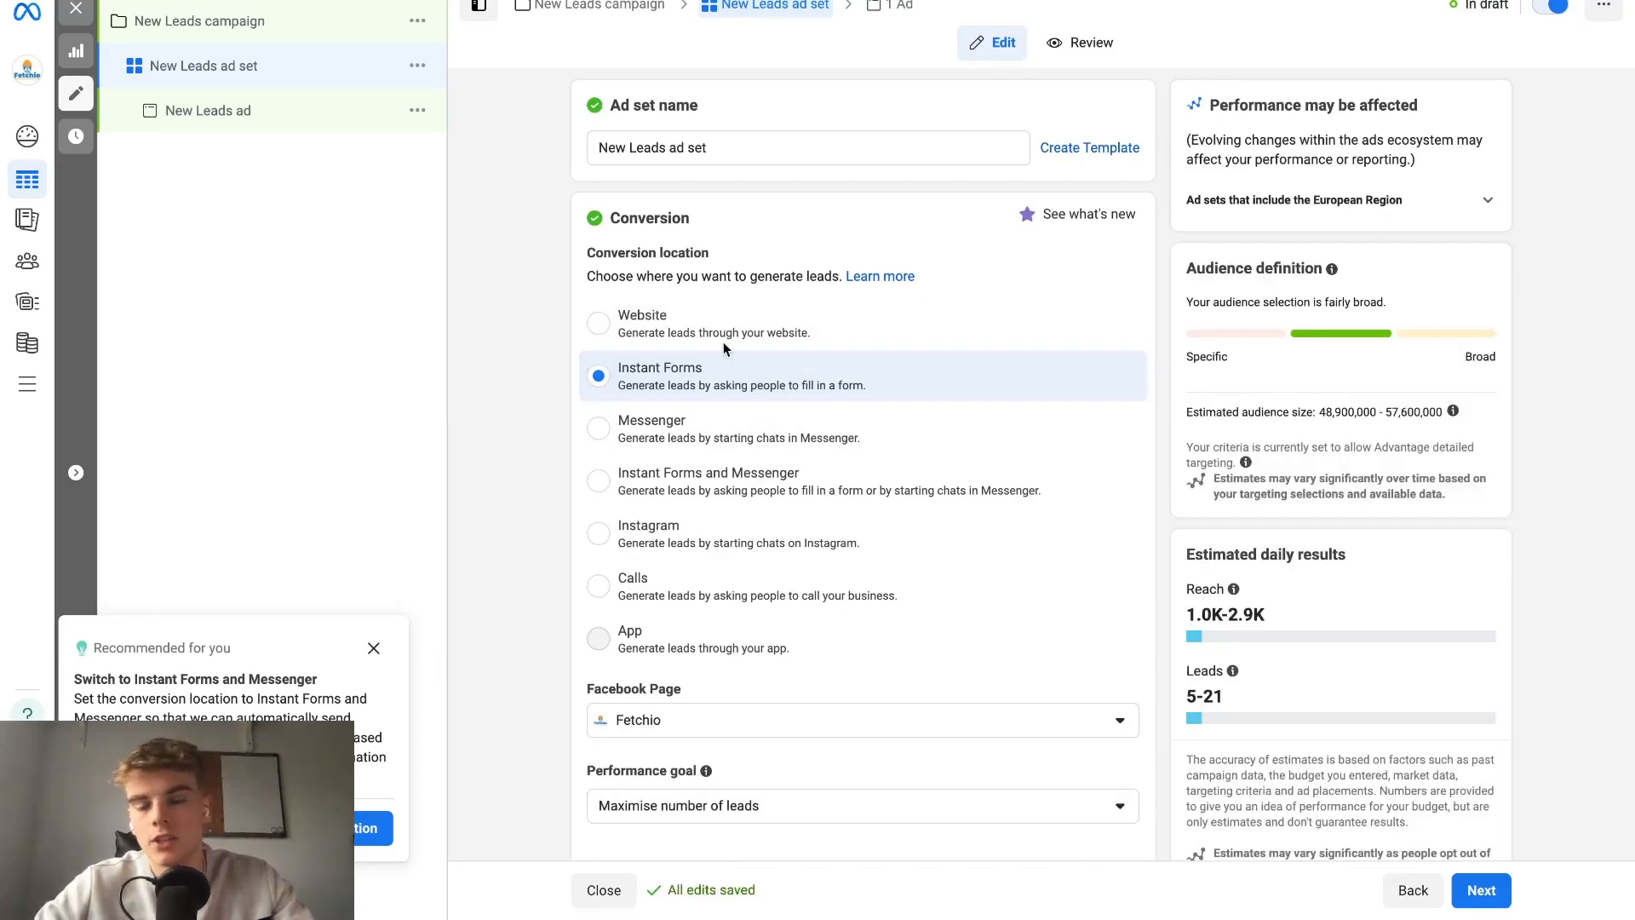
Examine the ad set's conversion location, Facebook Page, performance goal and cost per result settings, including the extra charging and delivery options.
scroll(724, 340, "down", 2)
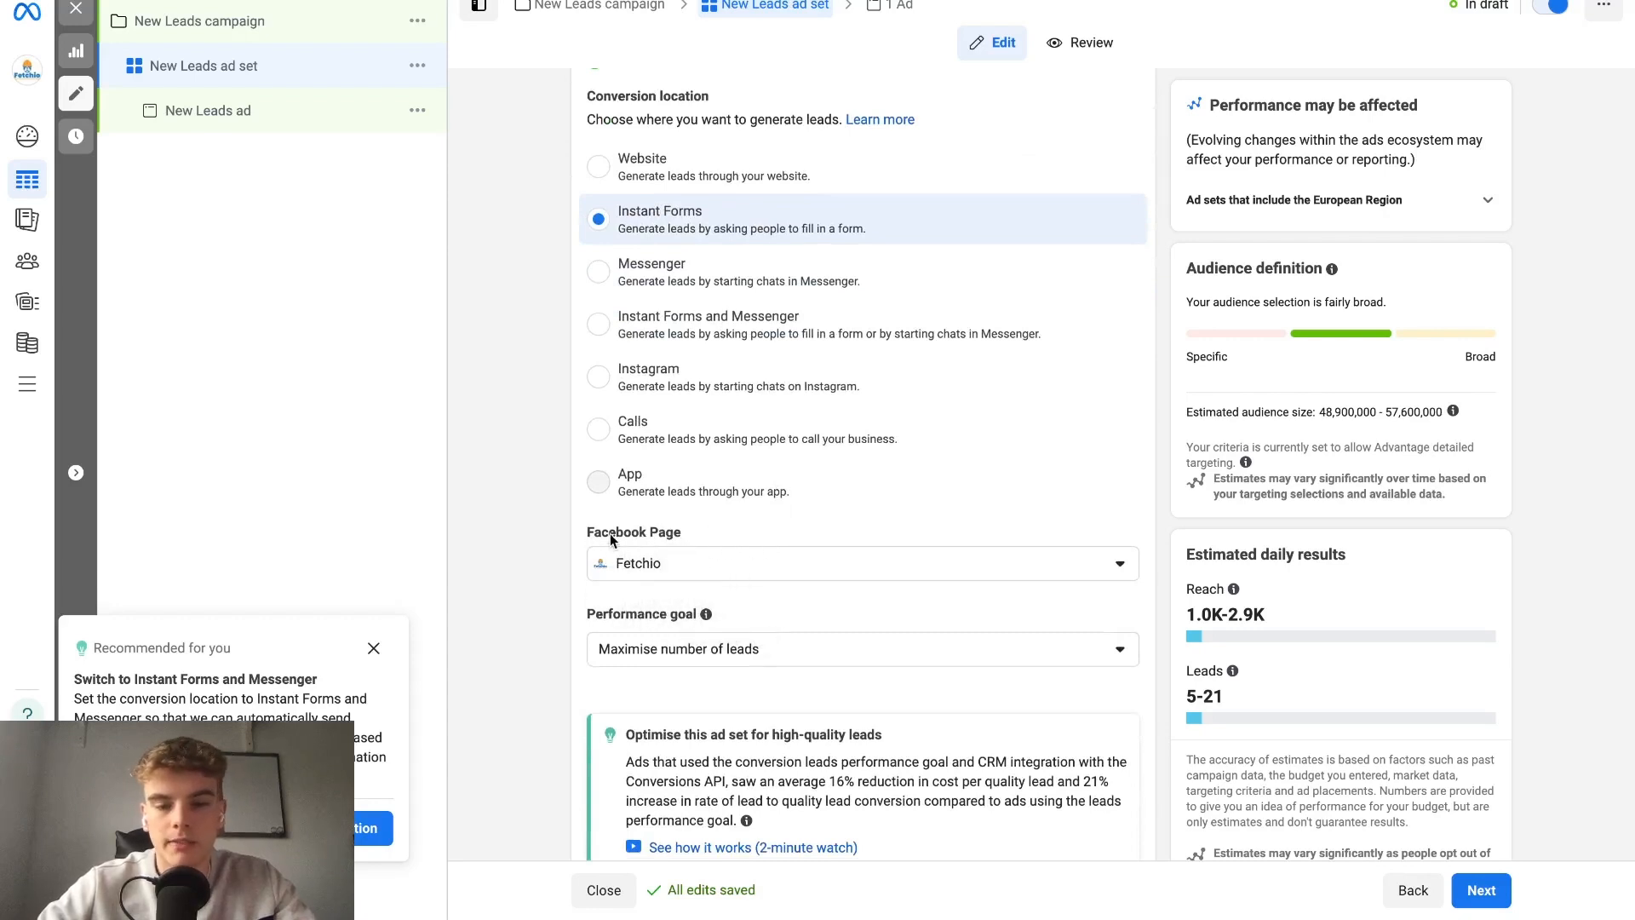
scroll(719, 503, "down", 2)
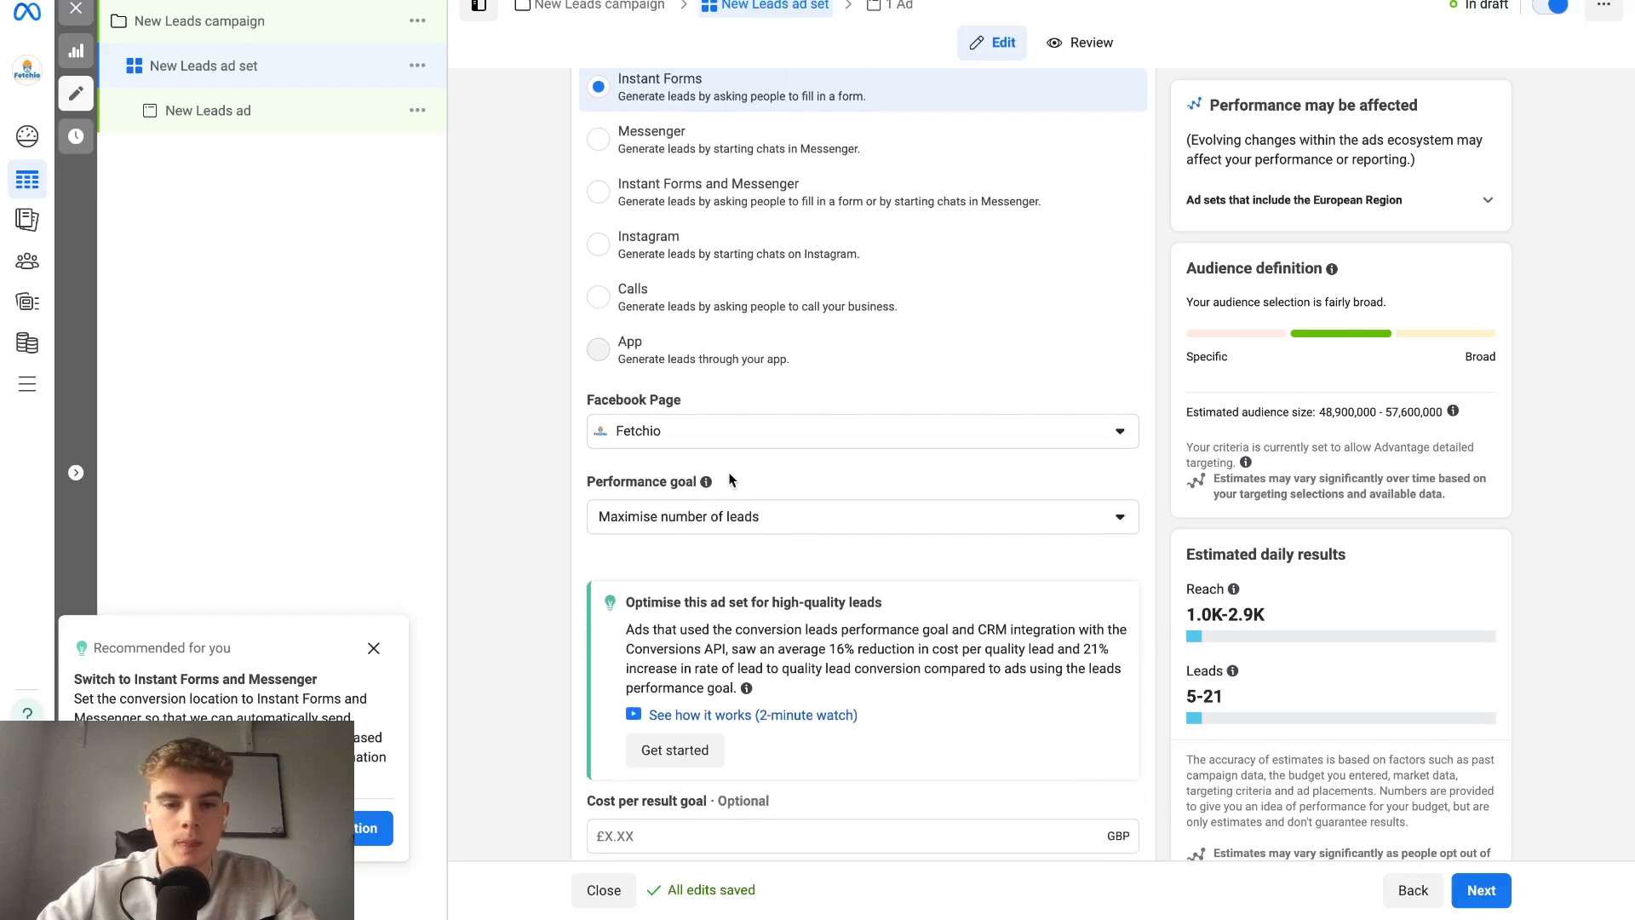
scroll(818, 545, "down", 2)
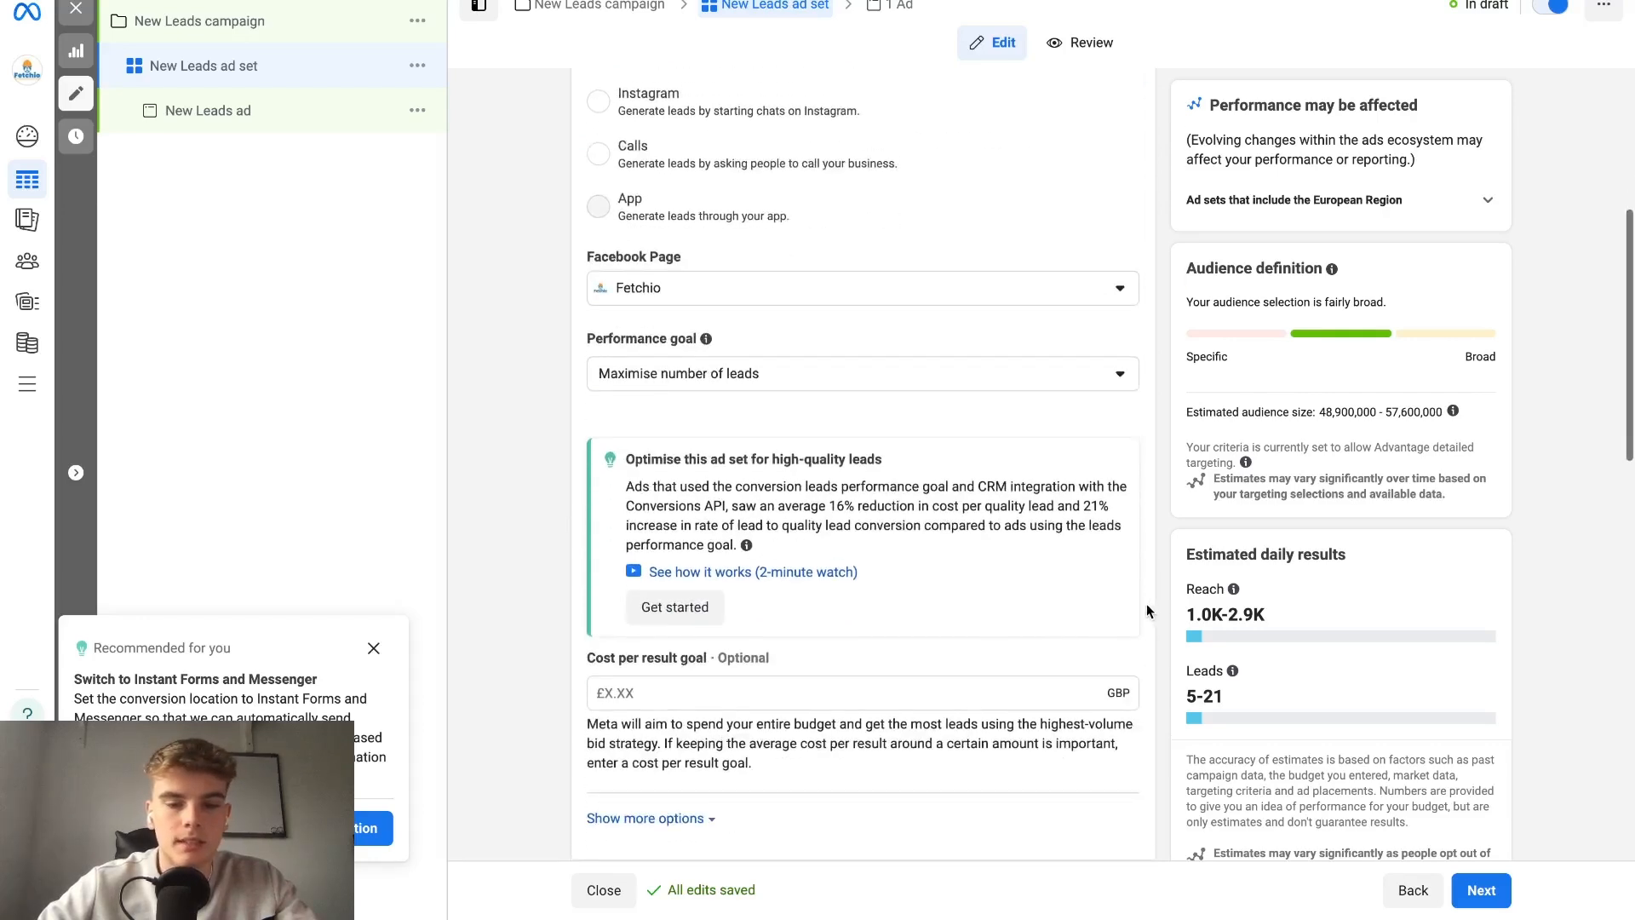
scroll(851, 540, "down", 1)
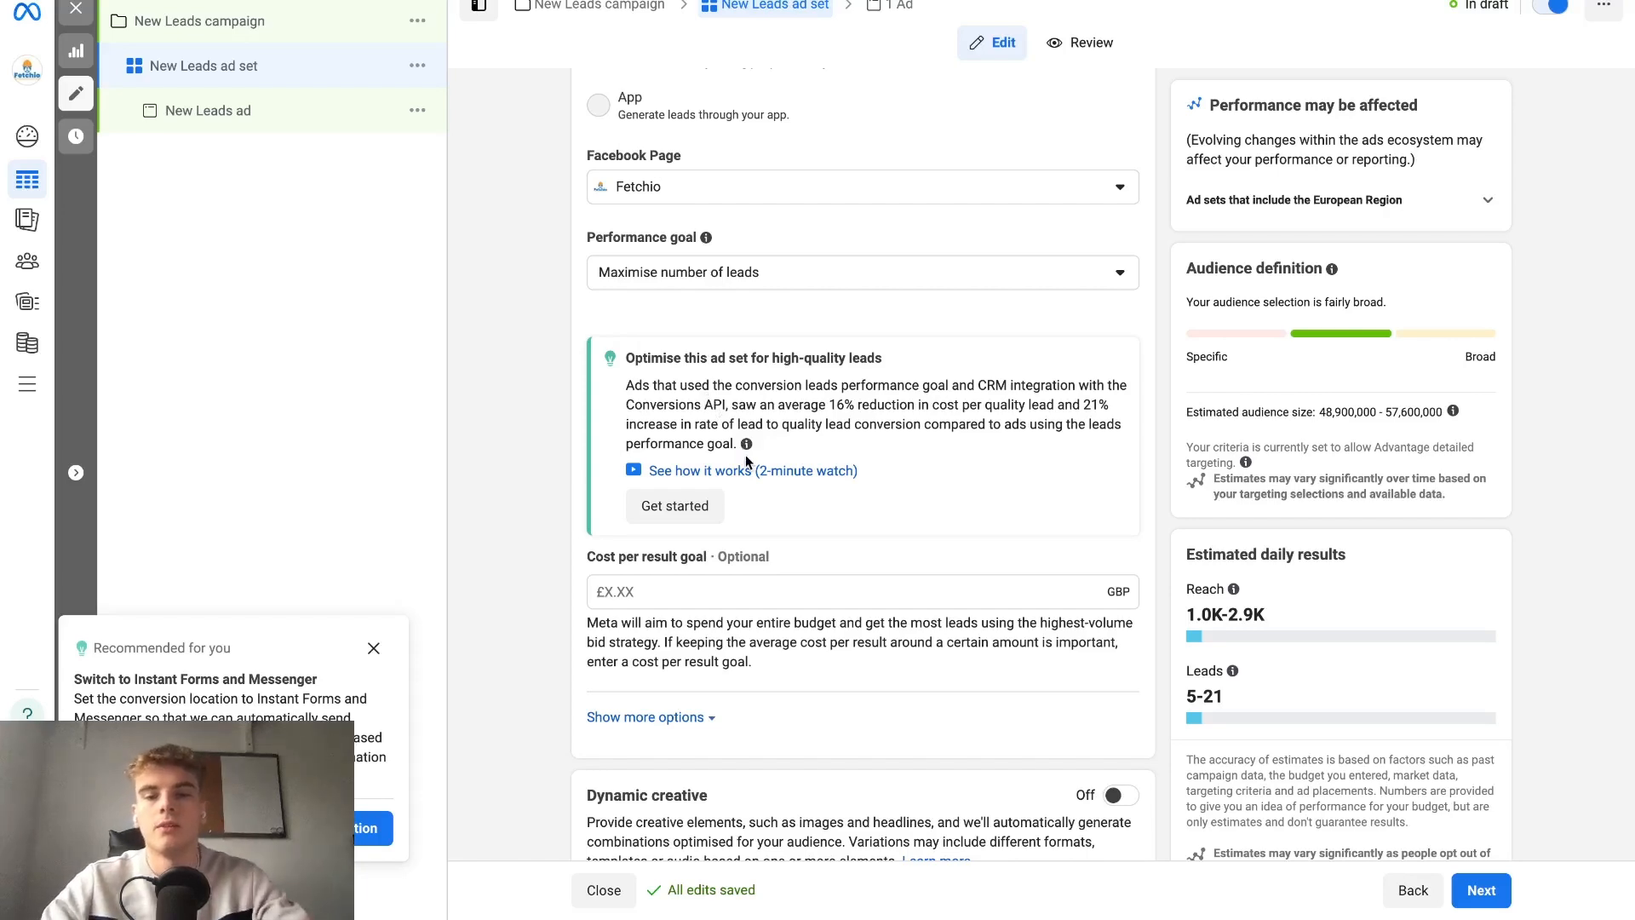
scroll(745, 455, "down", 2)
scroll(718, 409, "down", 1)
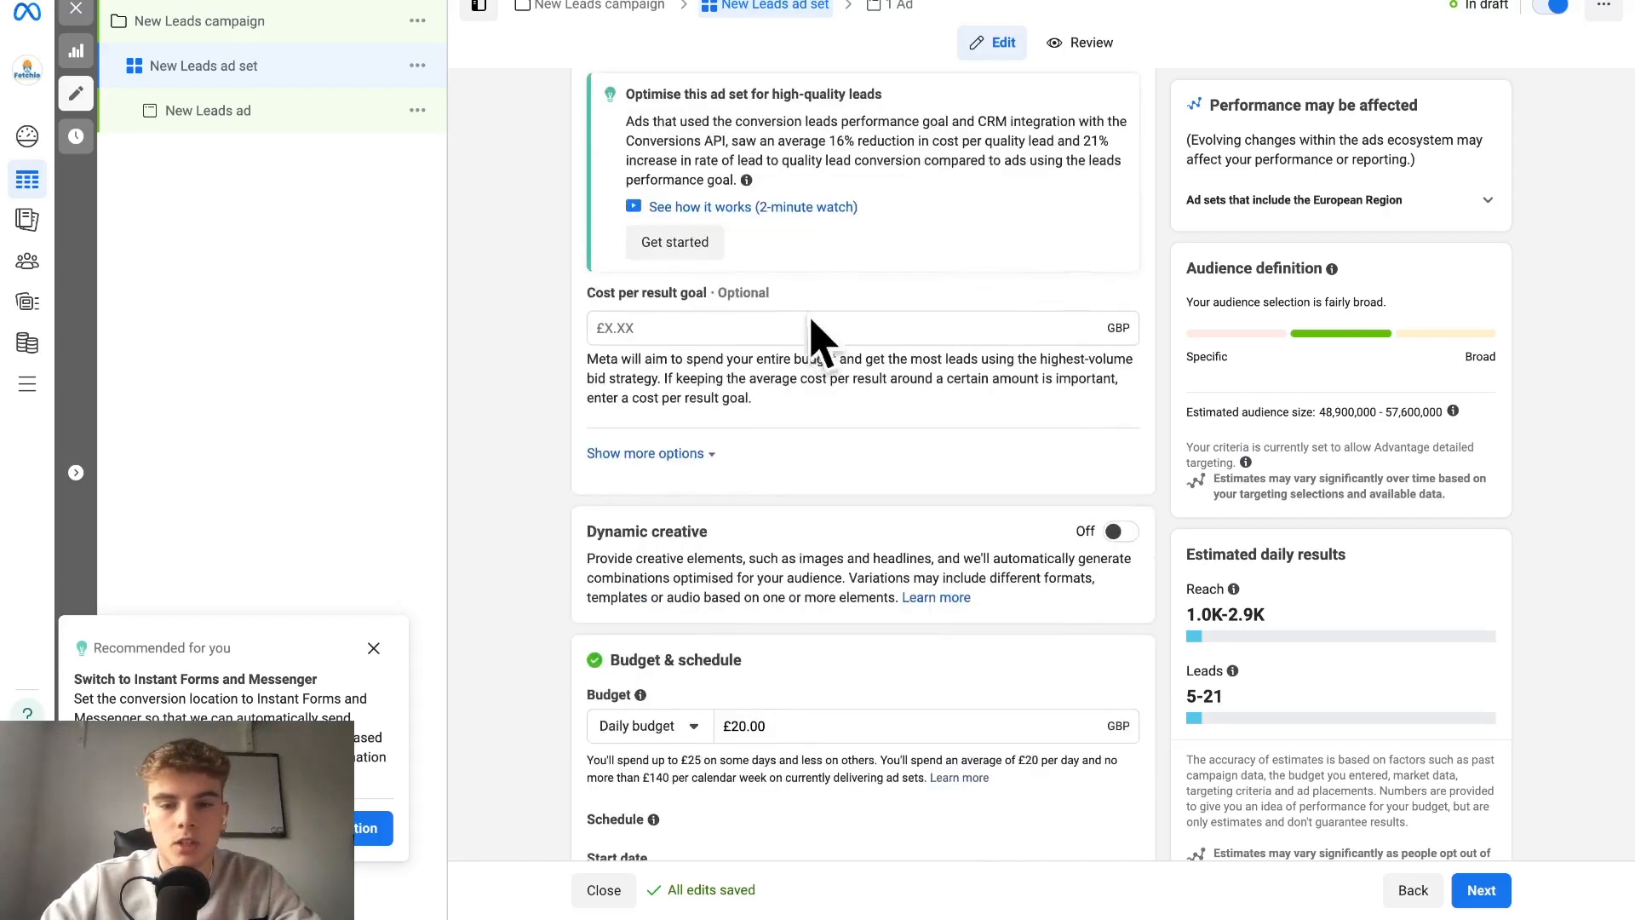
scroll(657, 464, "down", 2)
left_click(647, 307)
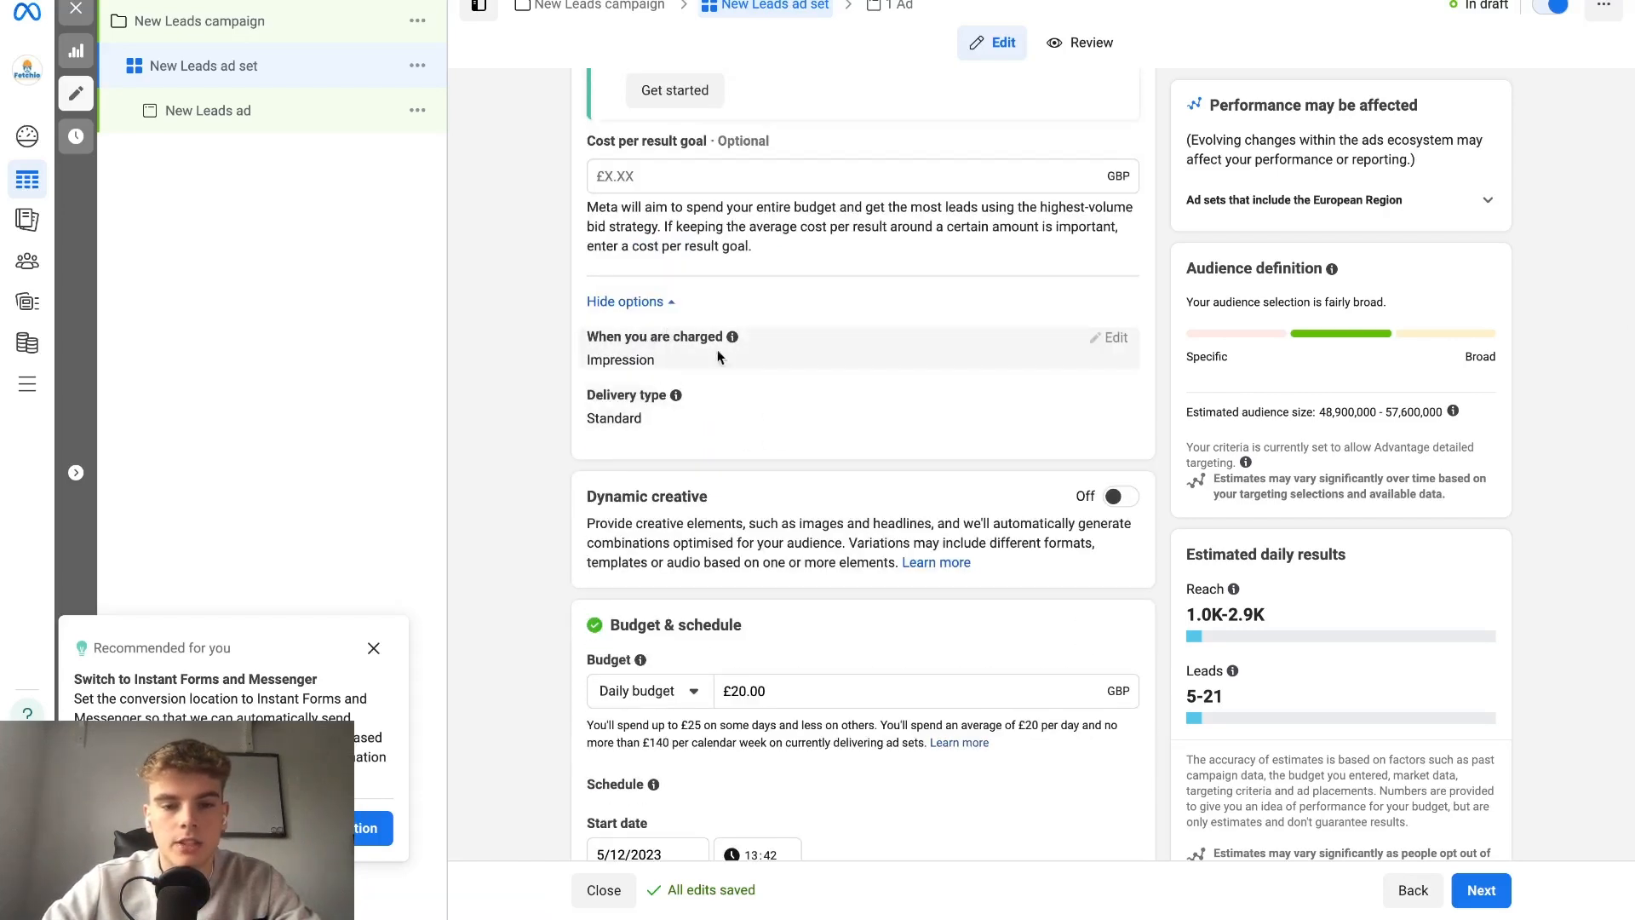
scroll(769, 407, "down", 2)
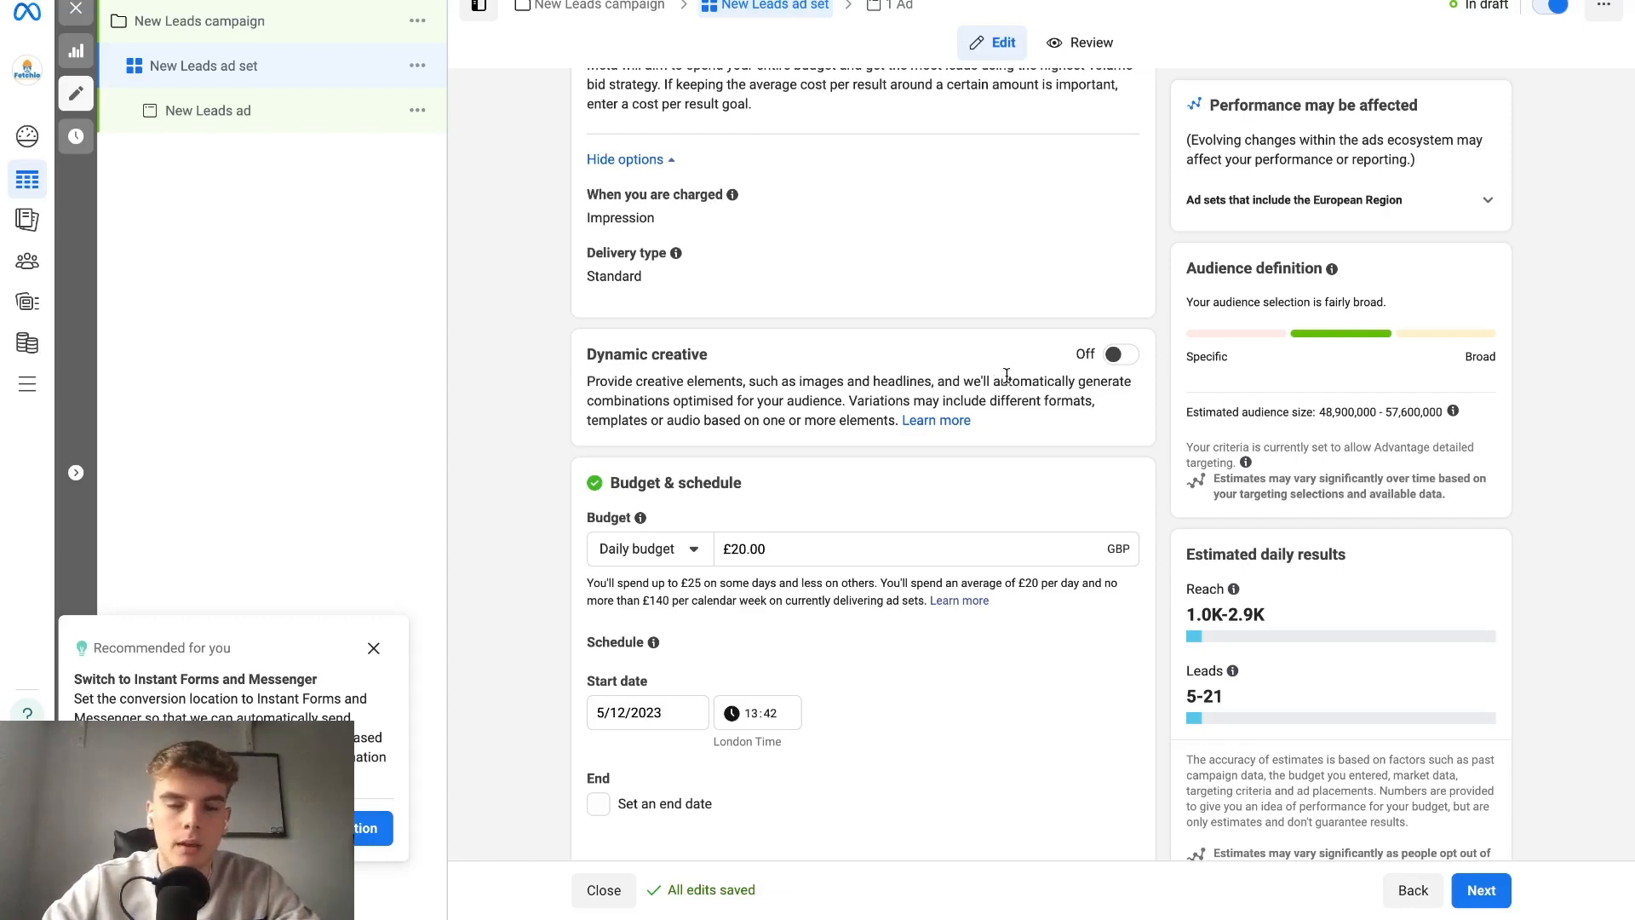
Examine the ad set's budget amount, start date and end date settings.
scroll(1007, 376, "down", 2)
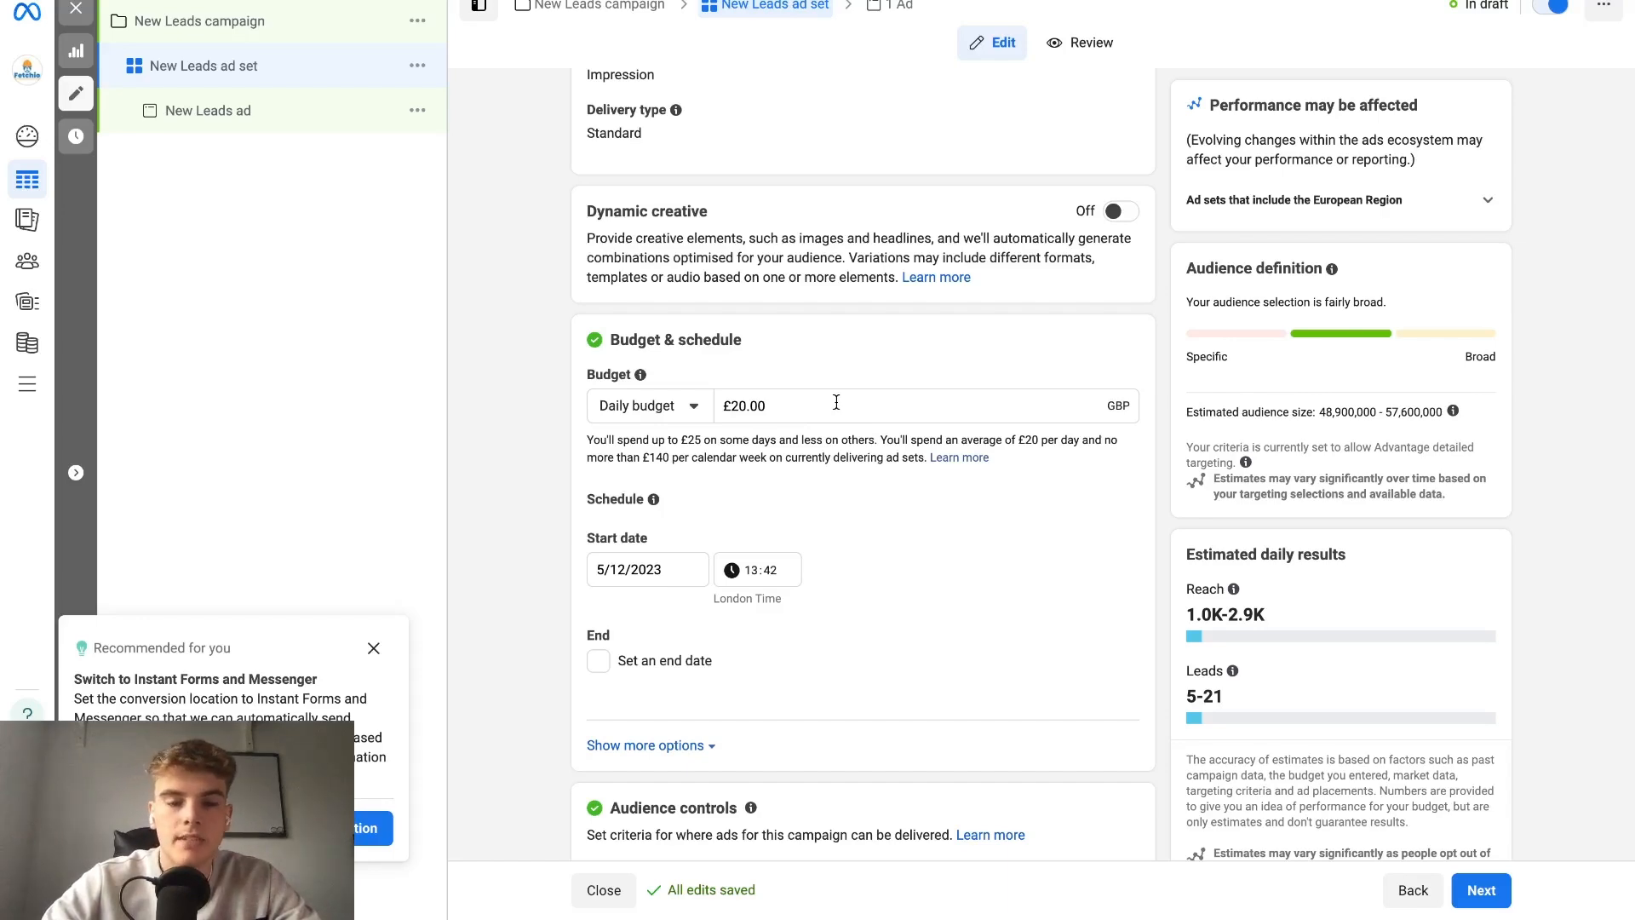
scroll(837, 402, "down", 5)
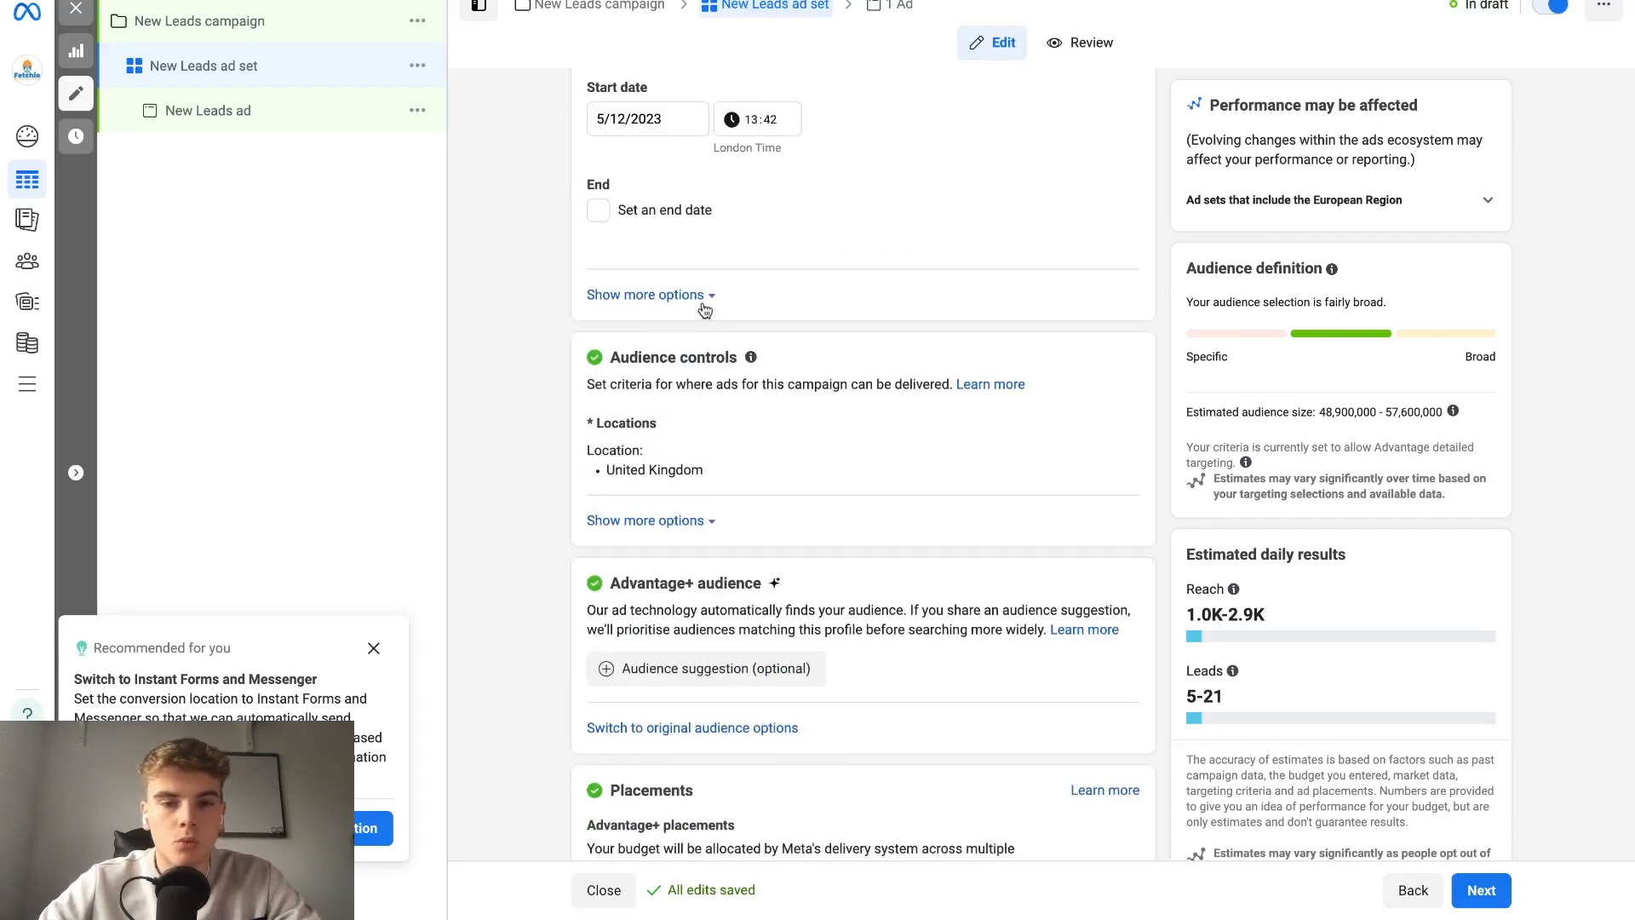
scroll(707, 218, "up", 2)
scroll(707, 218, "up", 1)
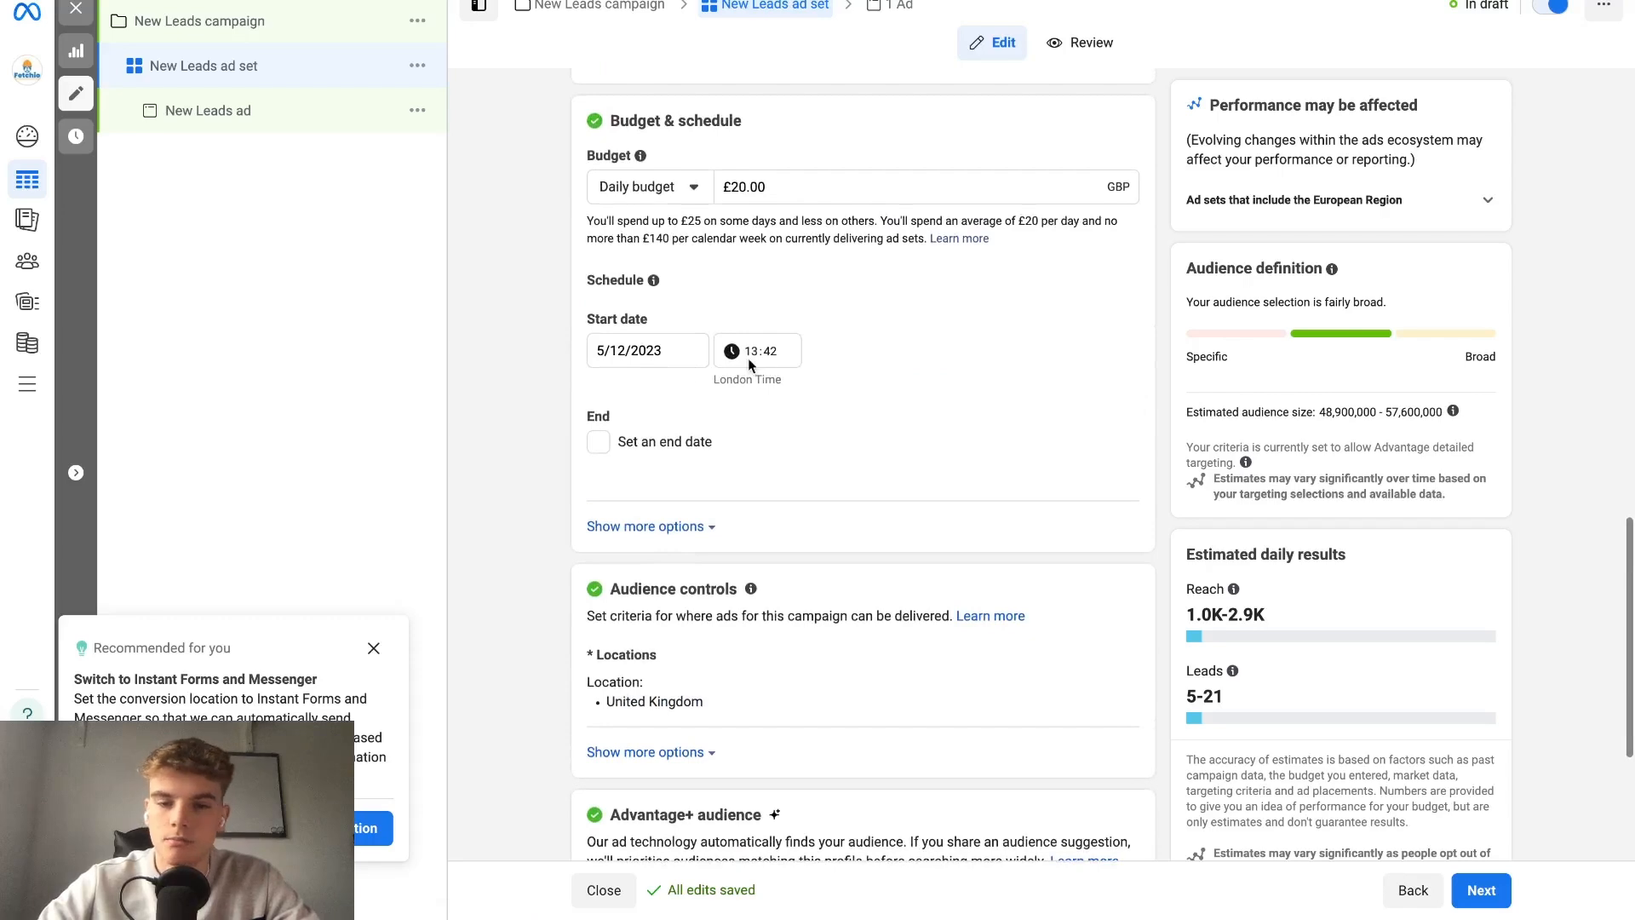
scroll(748, 358, "down", 3)
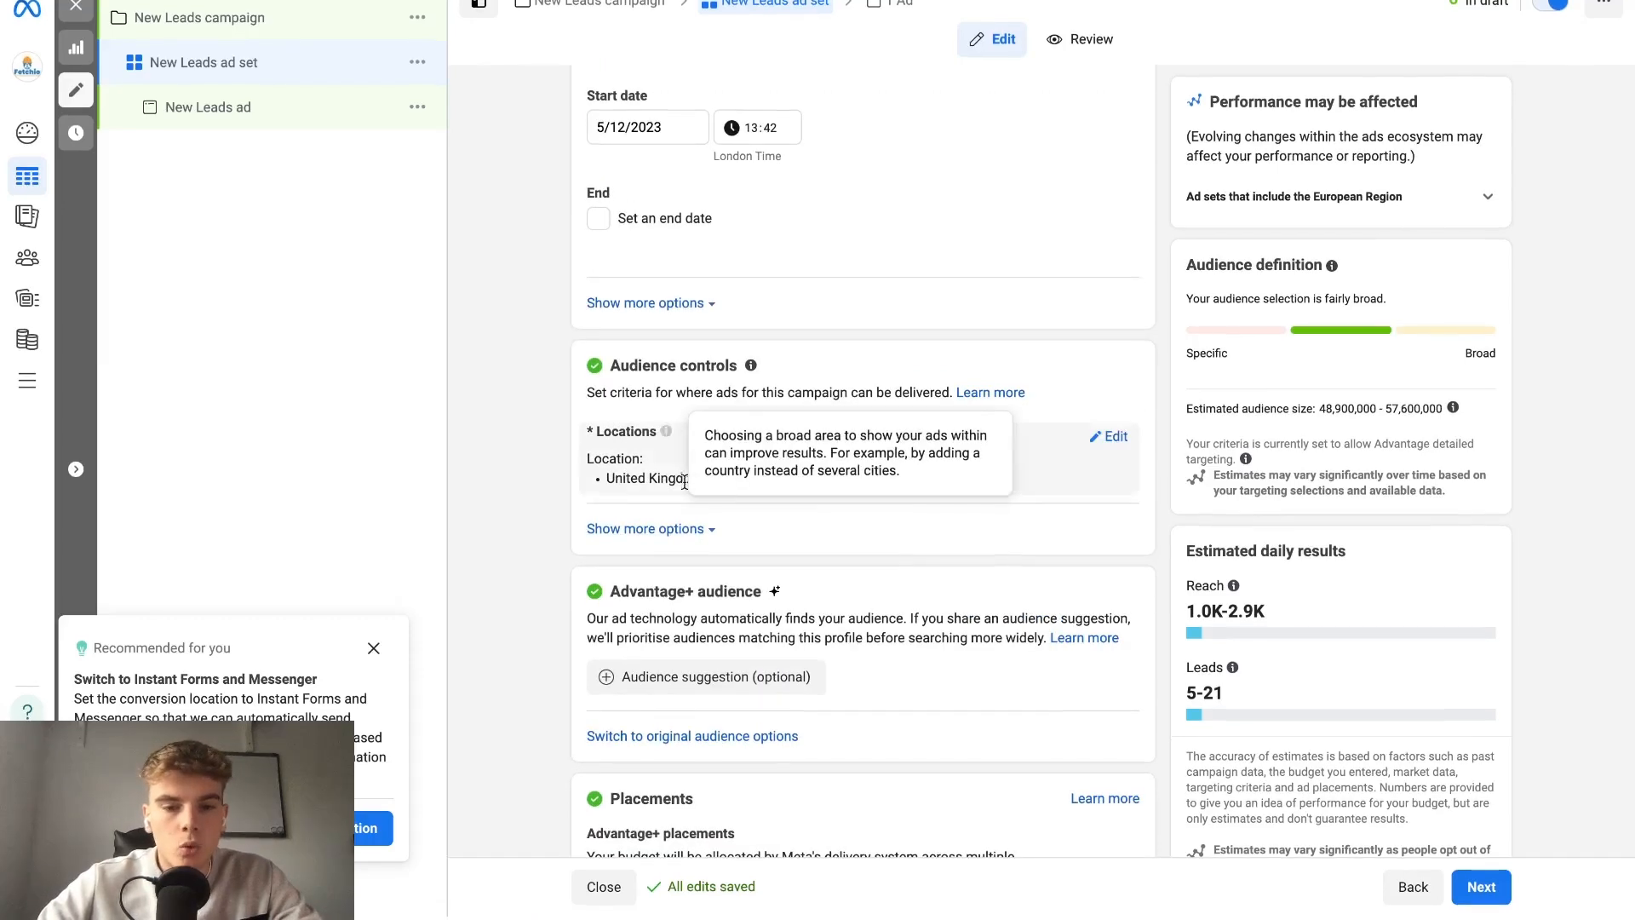
Expand the additional audience controls and inspect the minimum age choices and the language setting.
left_click(664, 530)
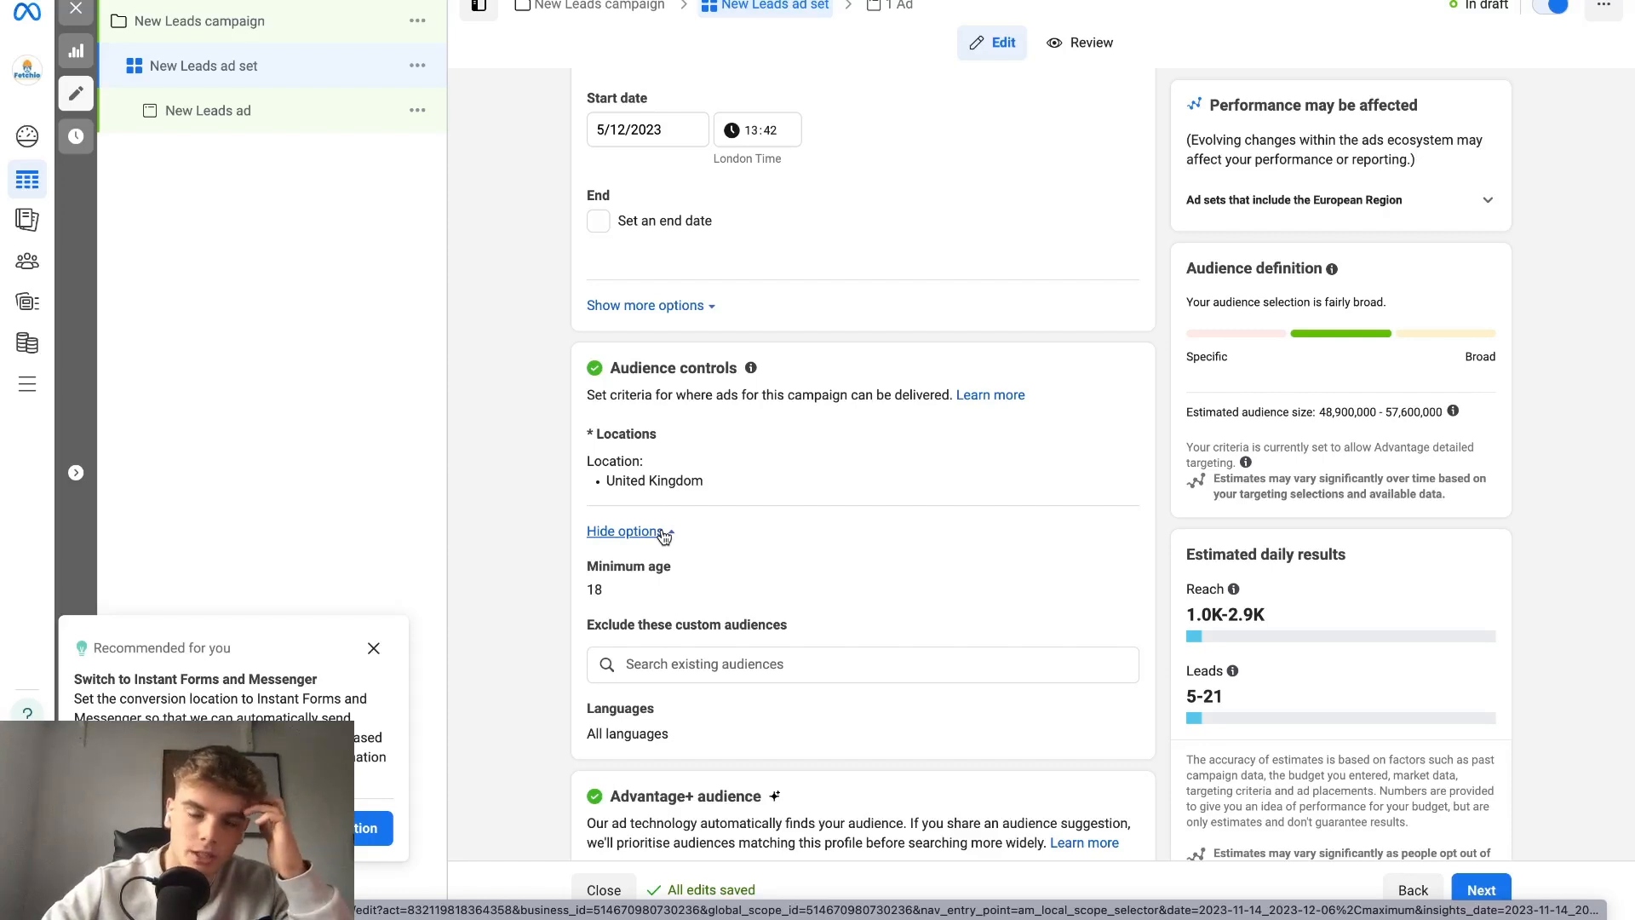
scroll(664, 536, "down", 2)
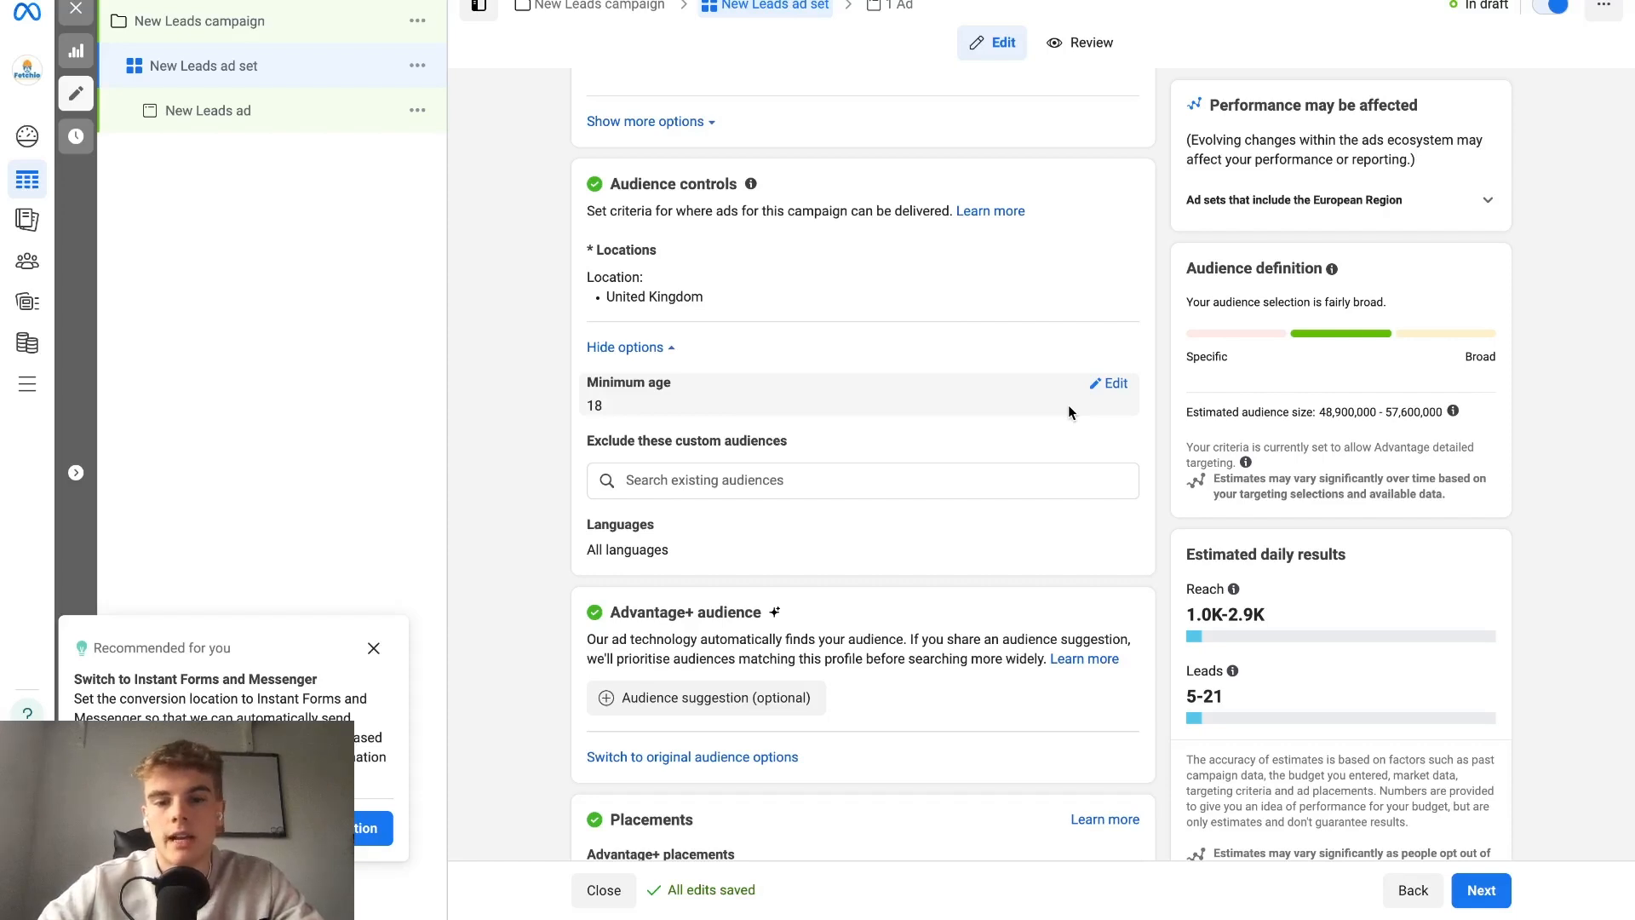
left_click(1110, 383)
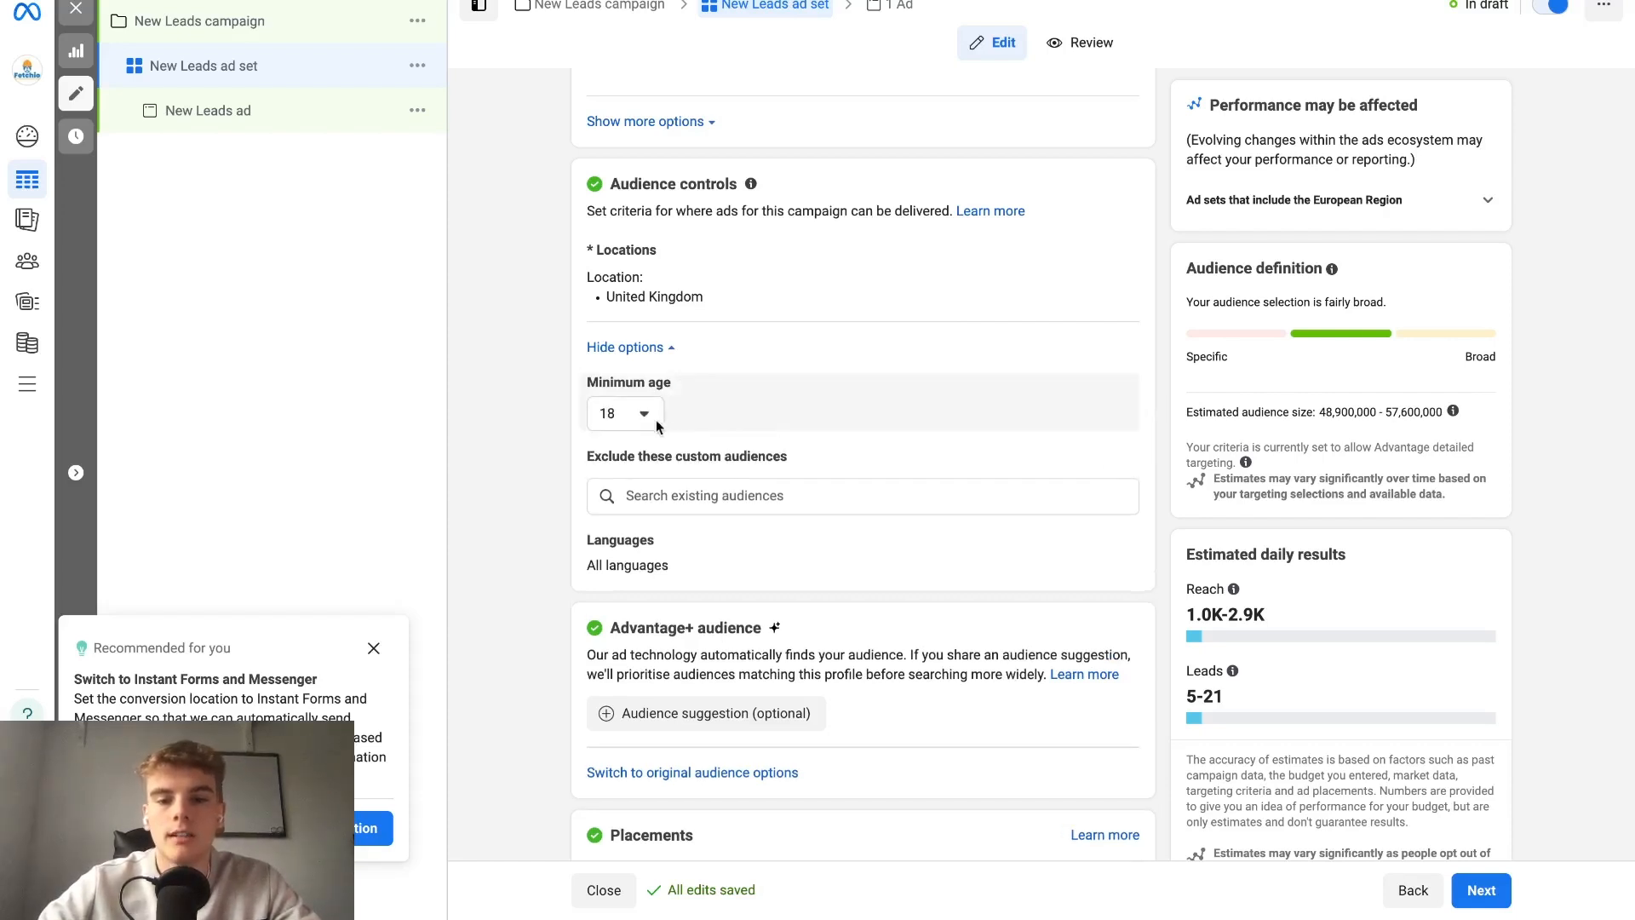
left_click(621, 417)
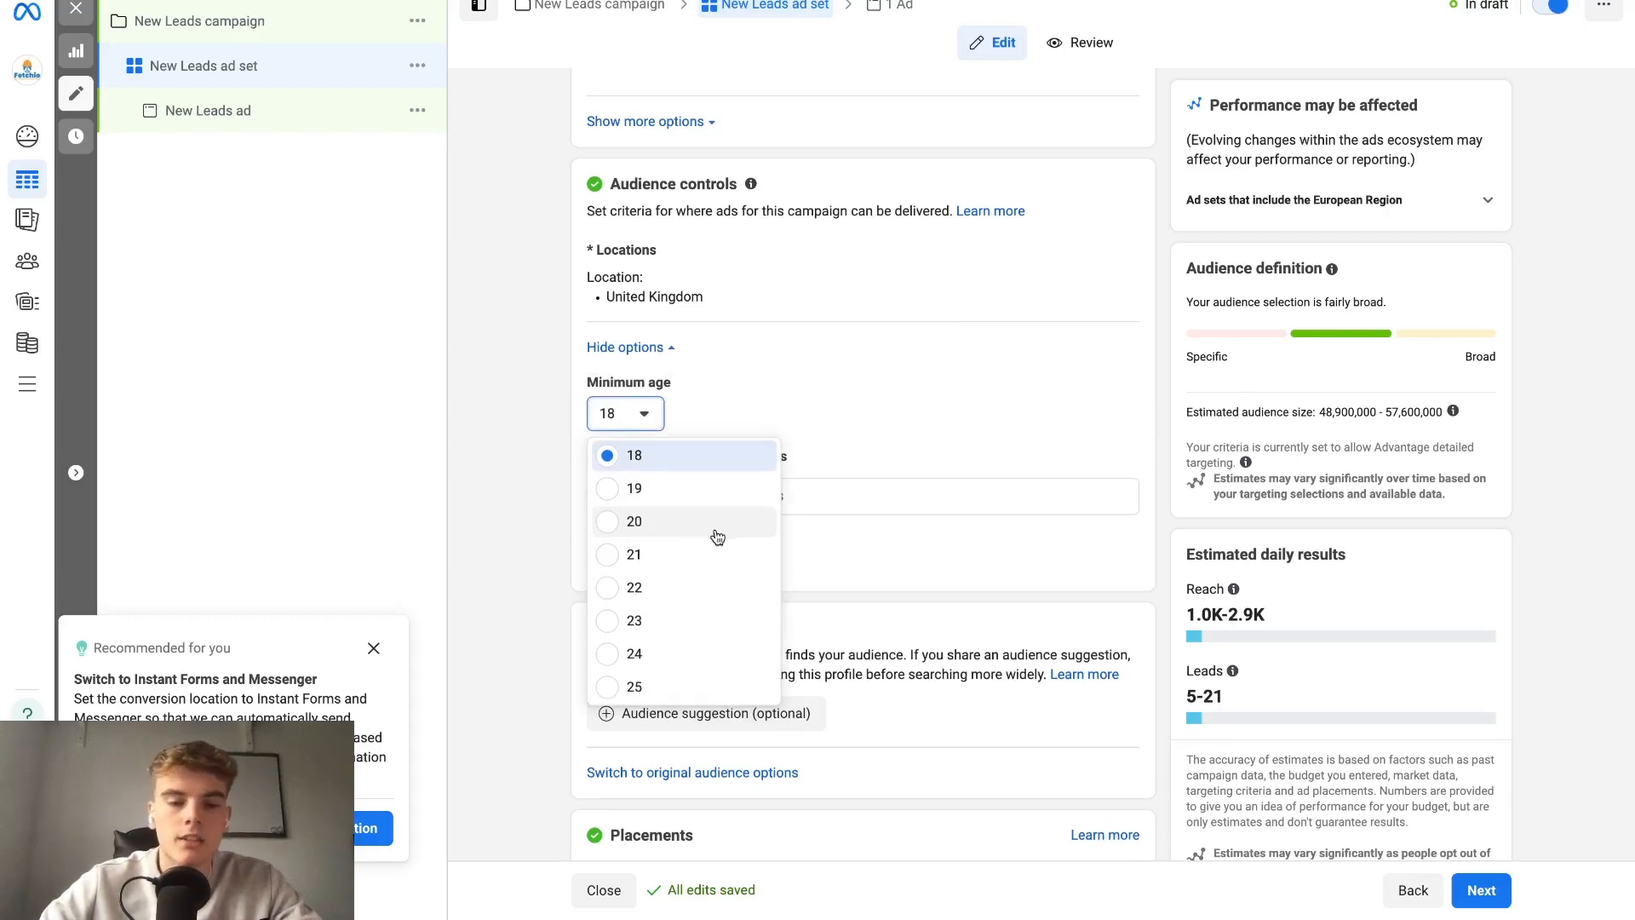
left_click(829, 639)
mouse_move(673, 552)
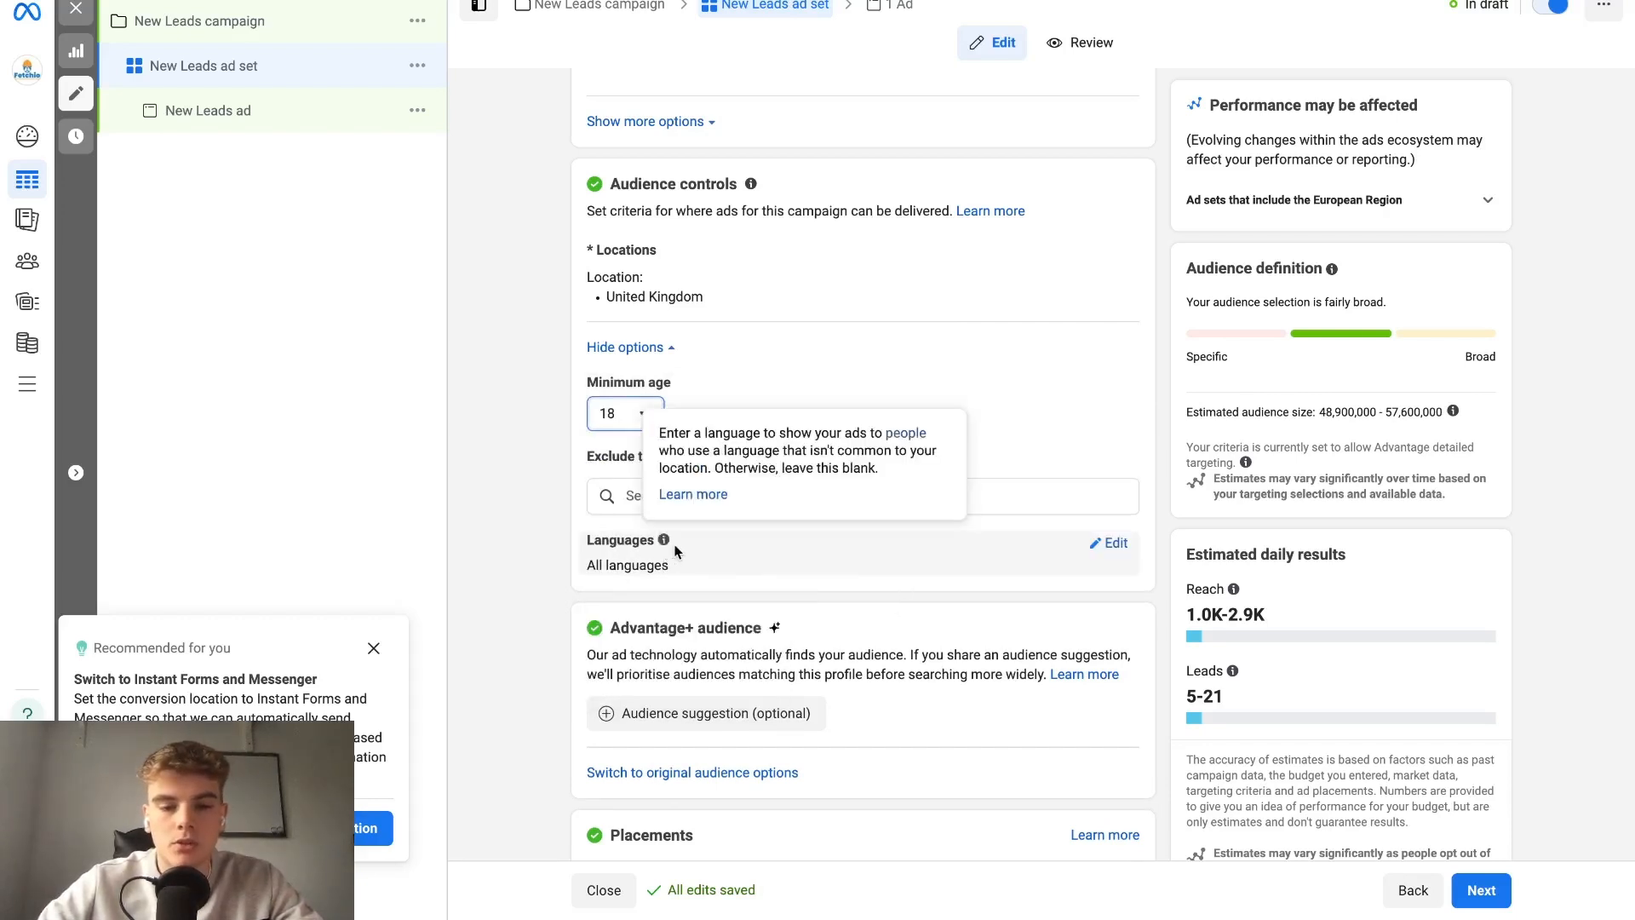
Switch the ad set from Advantage+ audience to the original audience options.
scroll(698, 613, "down", 1)
left_click(718, 701)
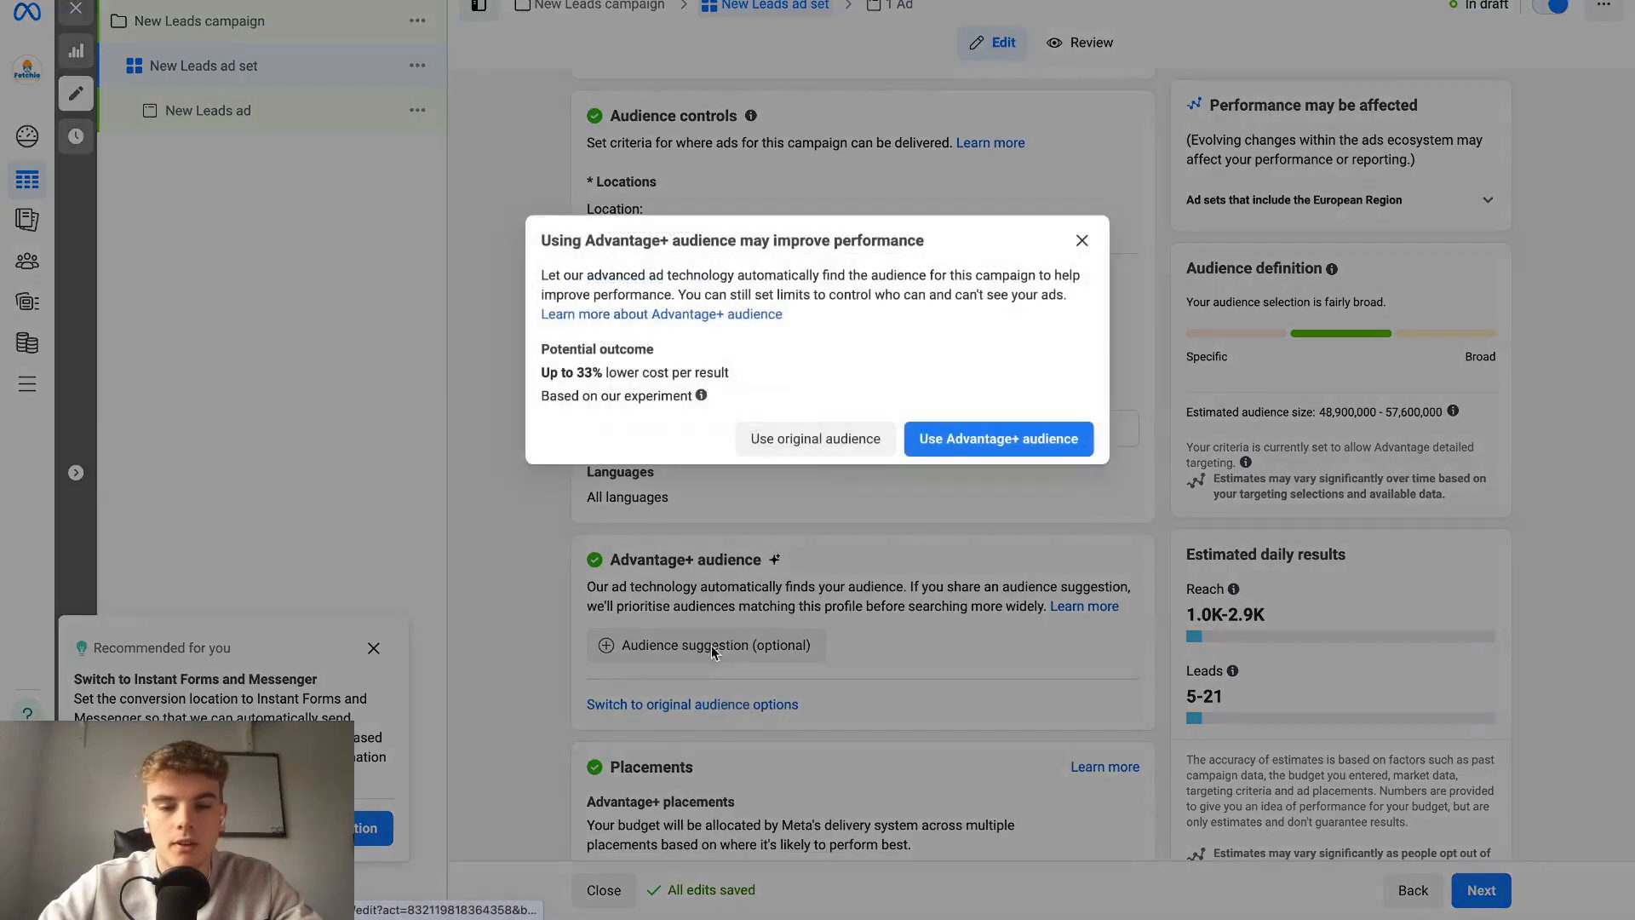
left_click(858, 445)
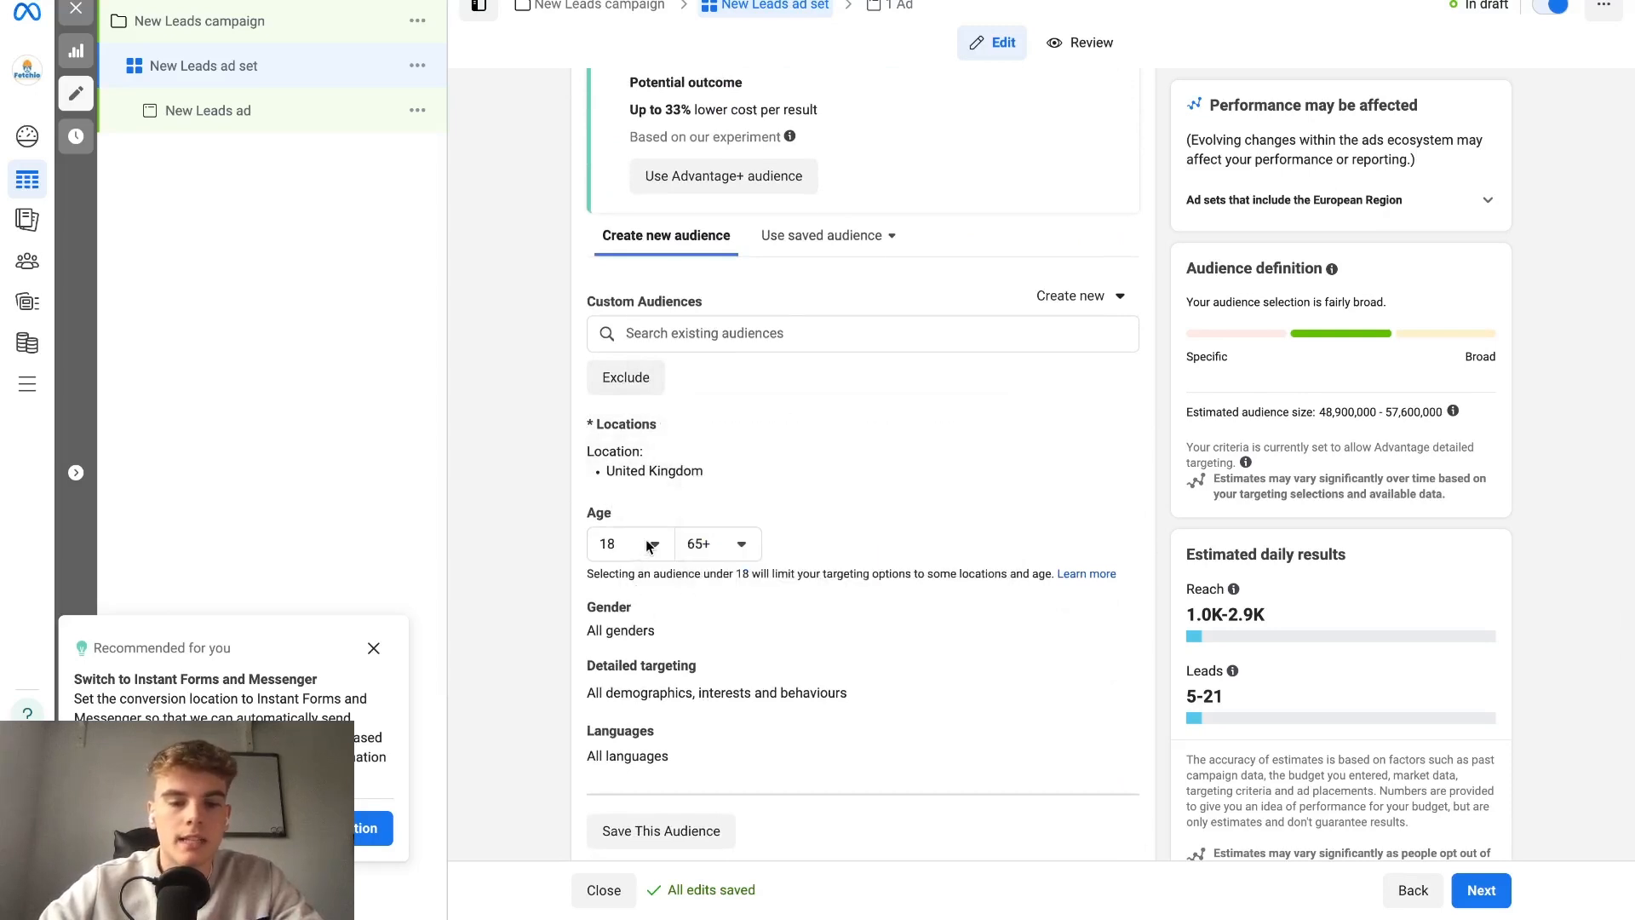
Set the lower age limit of the new audience to 38.
left_click(650, 546)
scroll(639, 610, "down", 4)
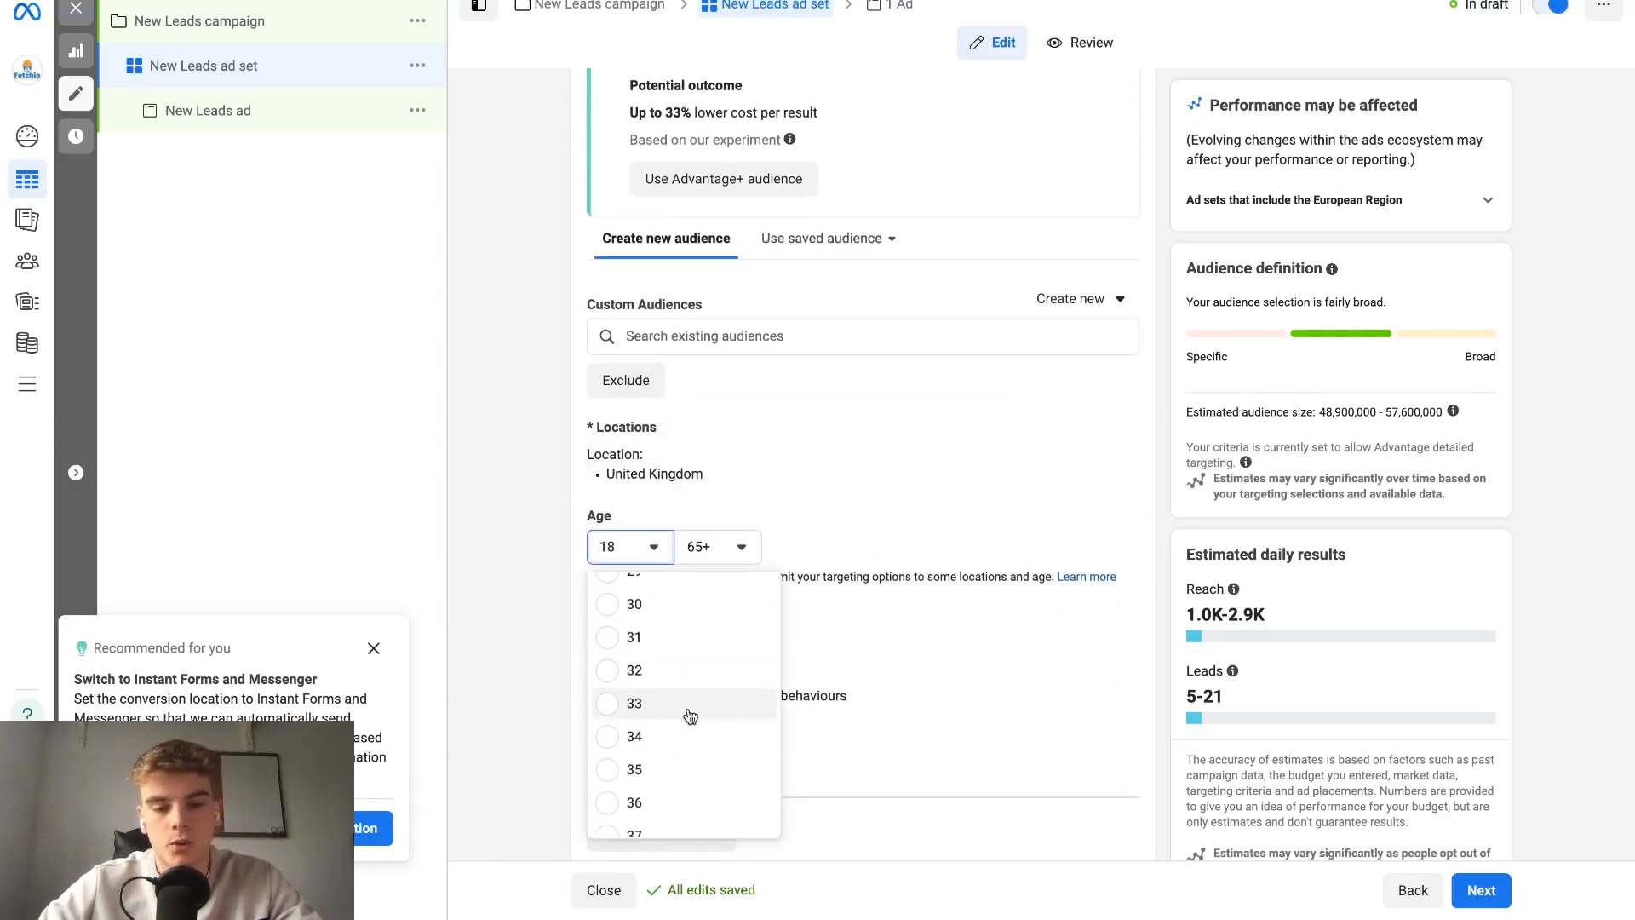
scroll(690, 716, "down", 1)
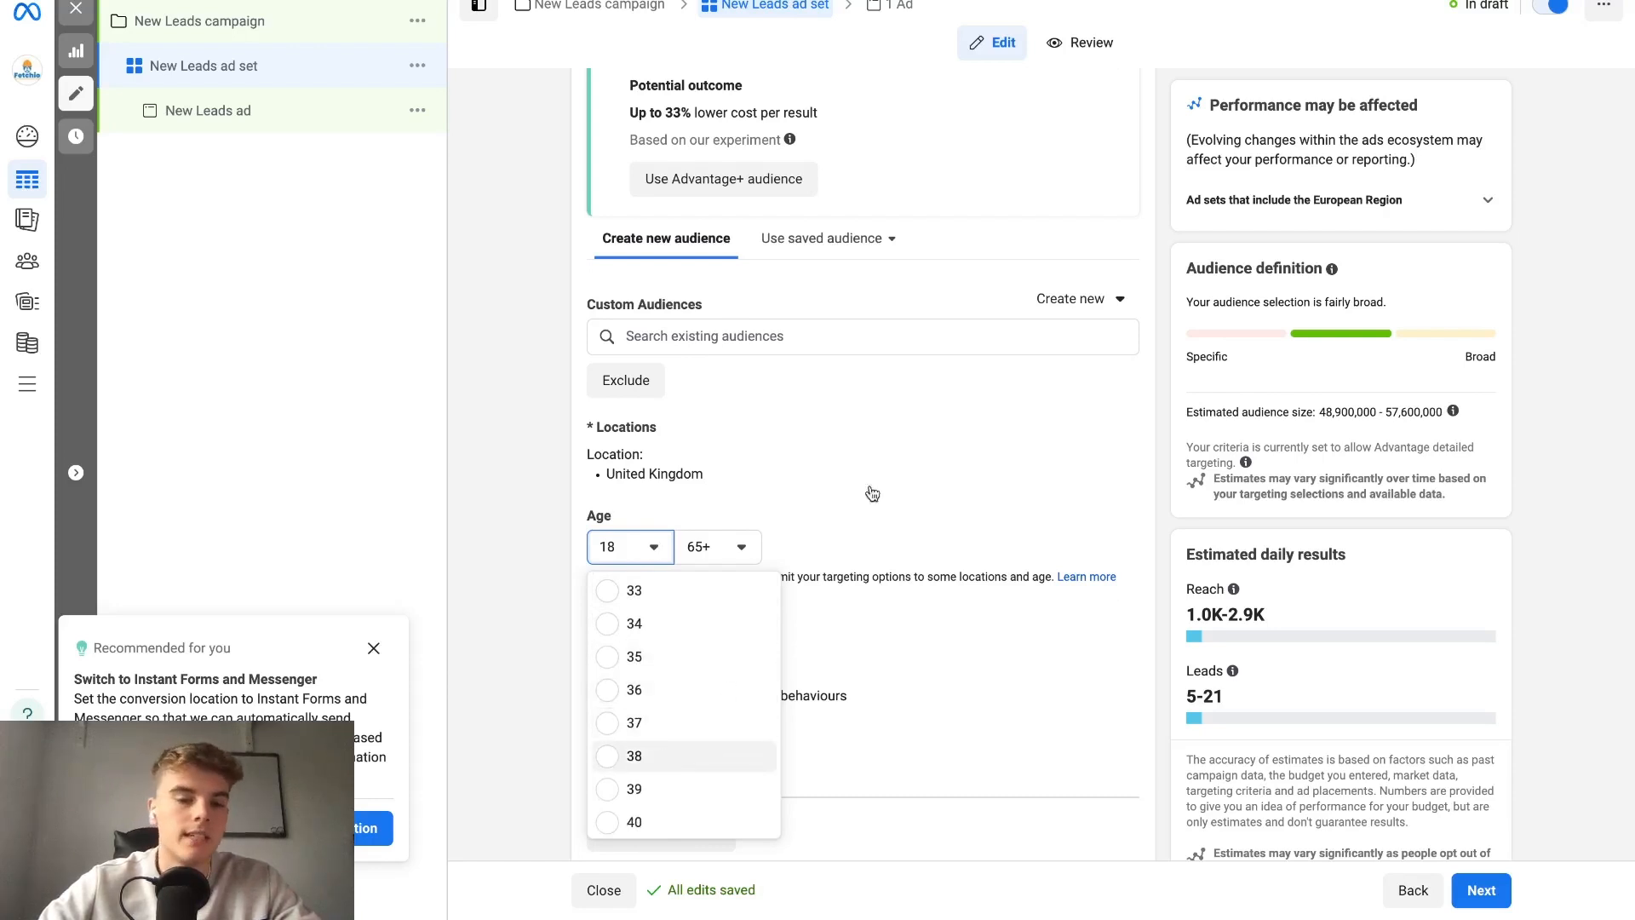
left_click(668, 757)
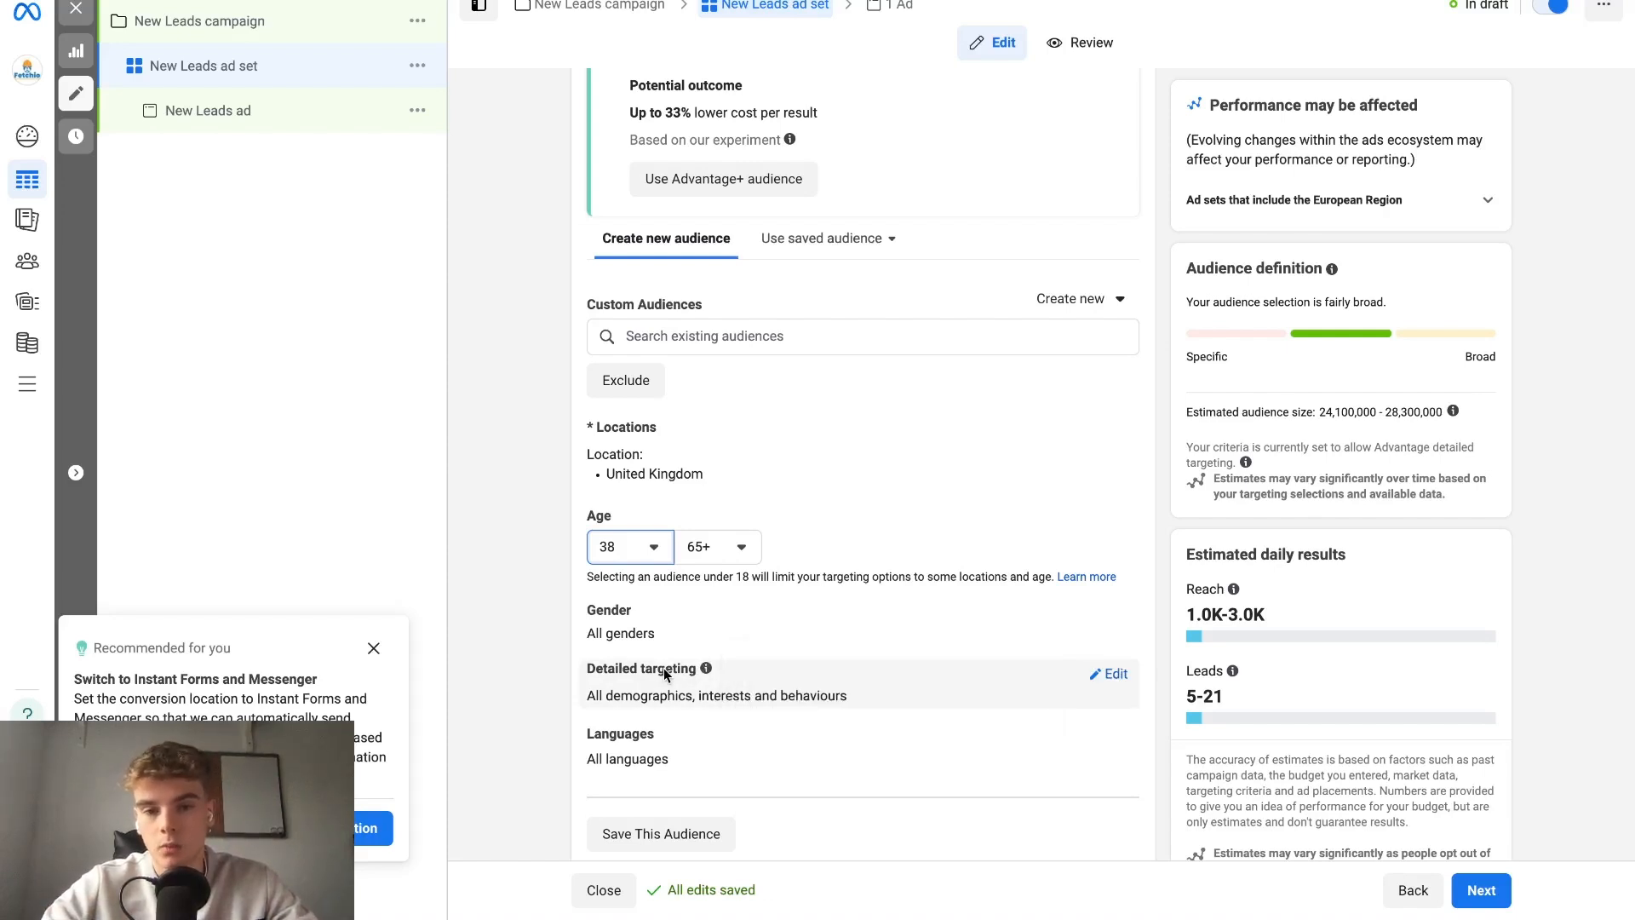
Replace the United Kingdom in the audience locations with Birmingham Road, Birmingham, England.
left_click(1105, 436)
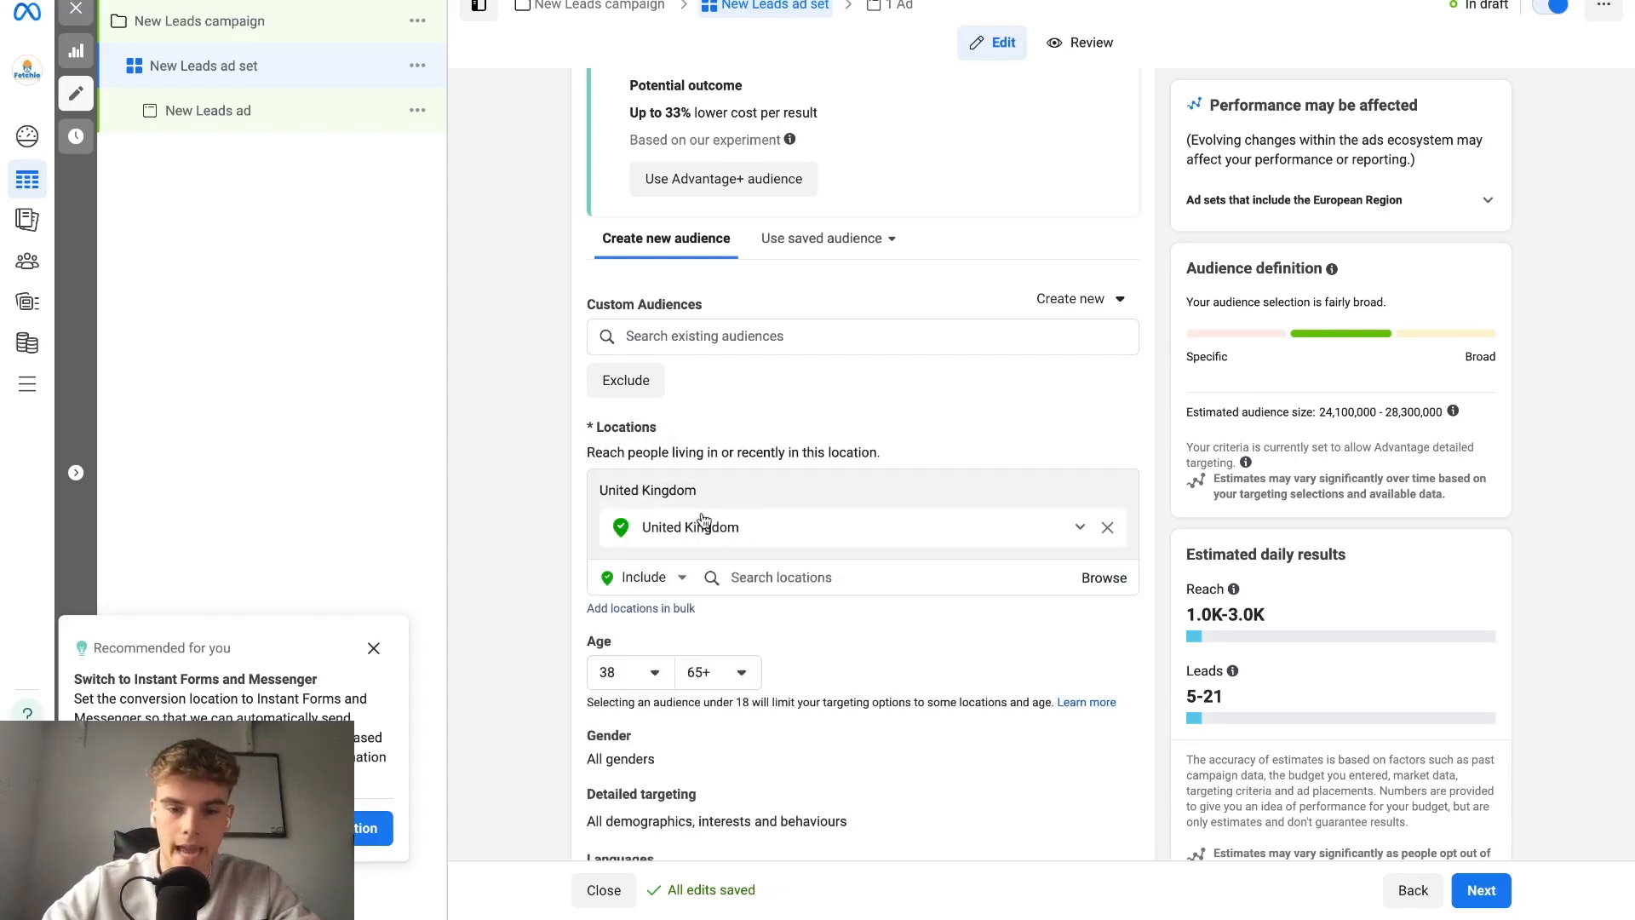
left_click(1121, 579)
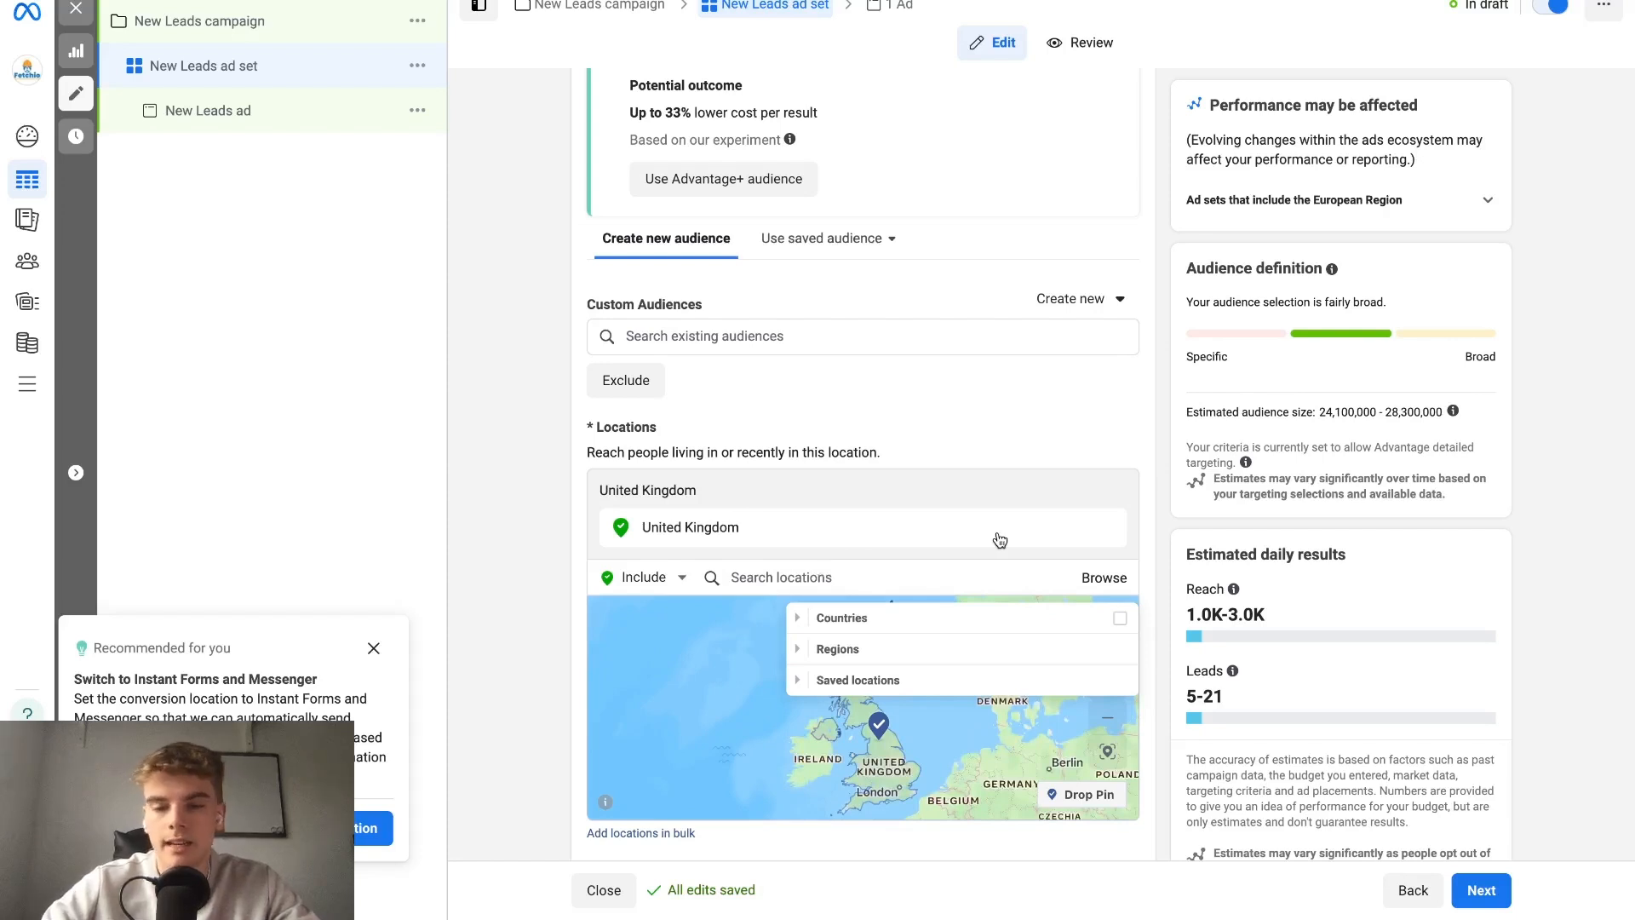
left_click(1106, 532)
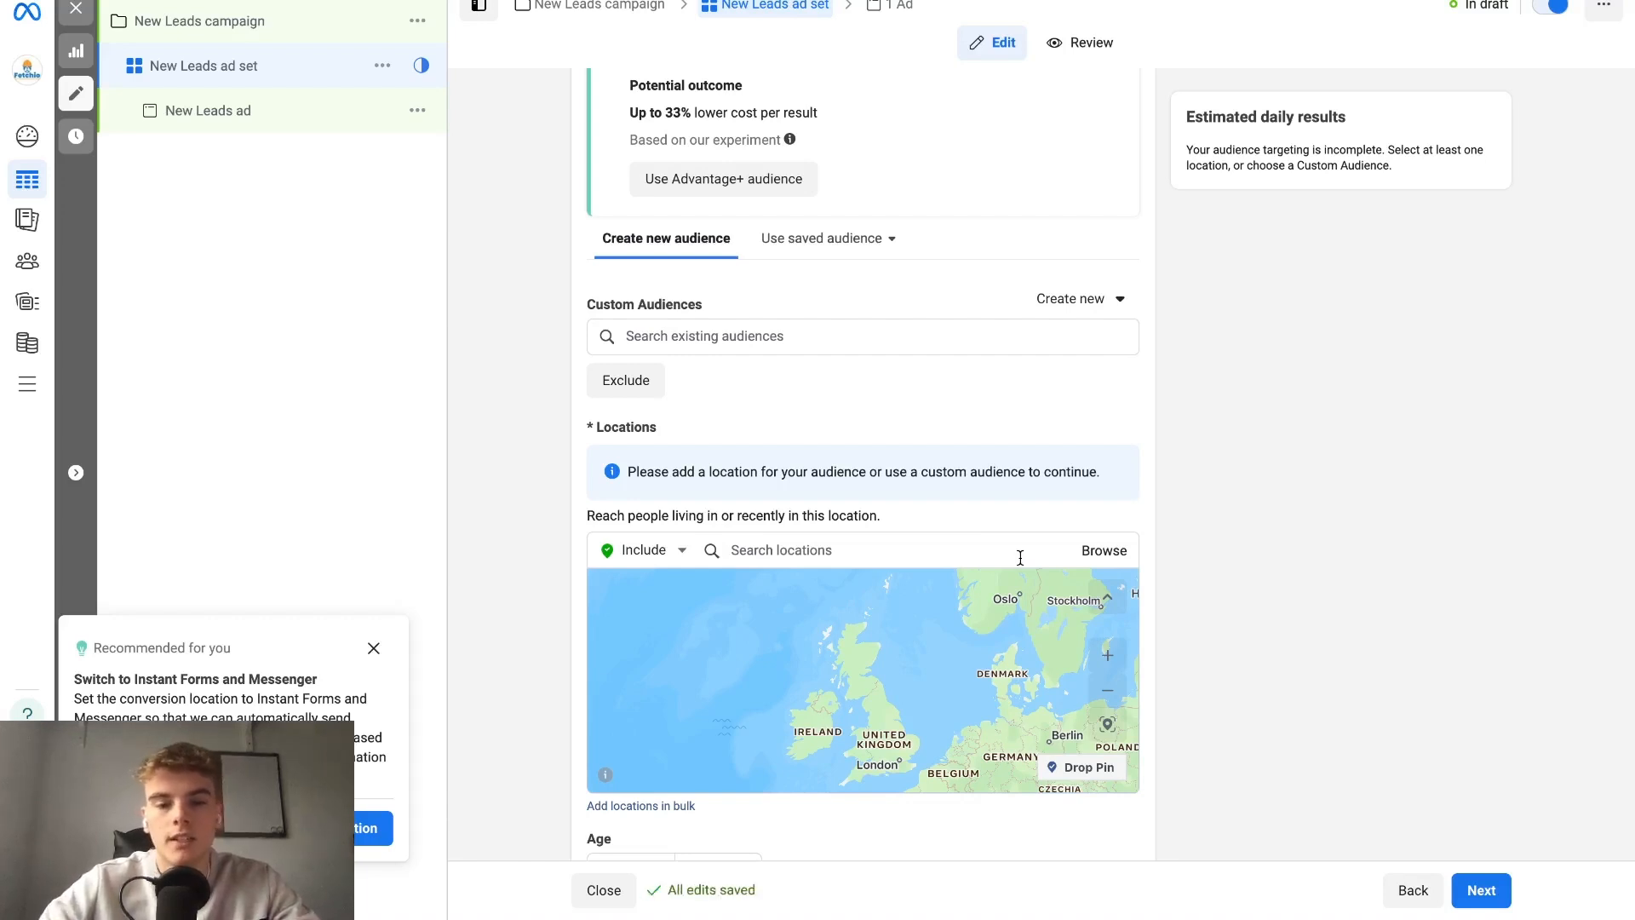
left_click(907, 567)
type("londonbi")
left_click(914, 731)
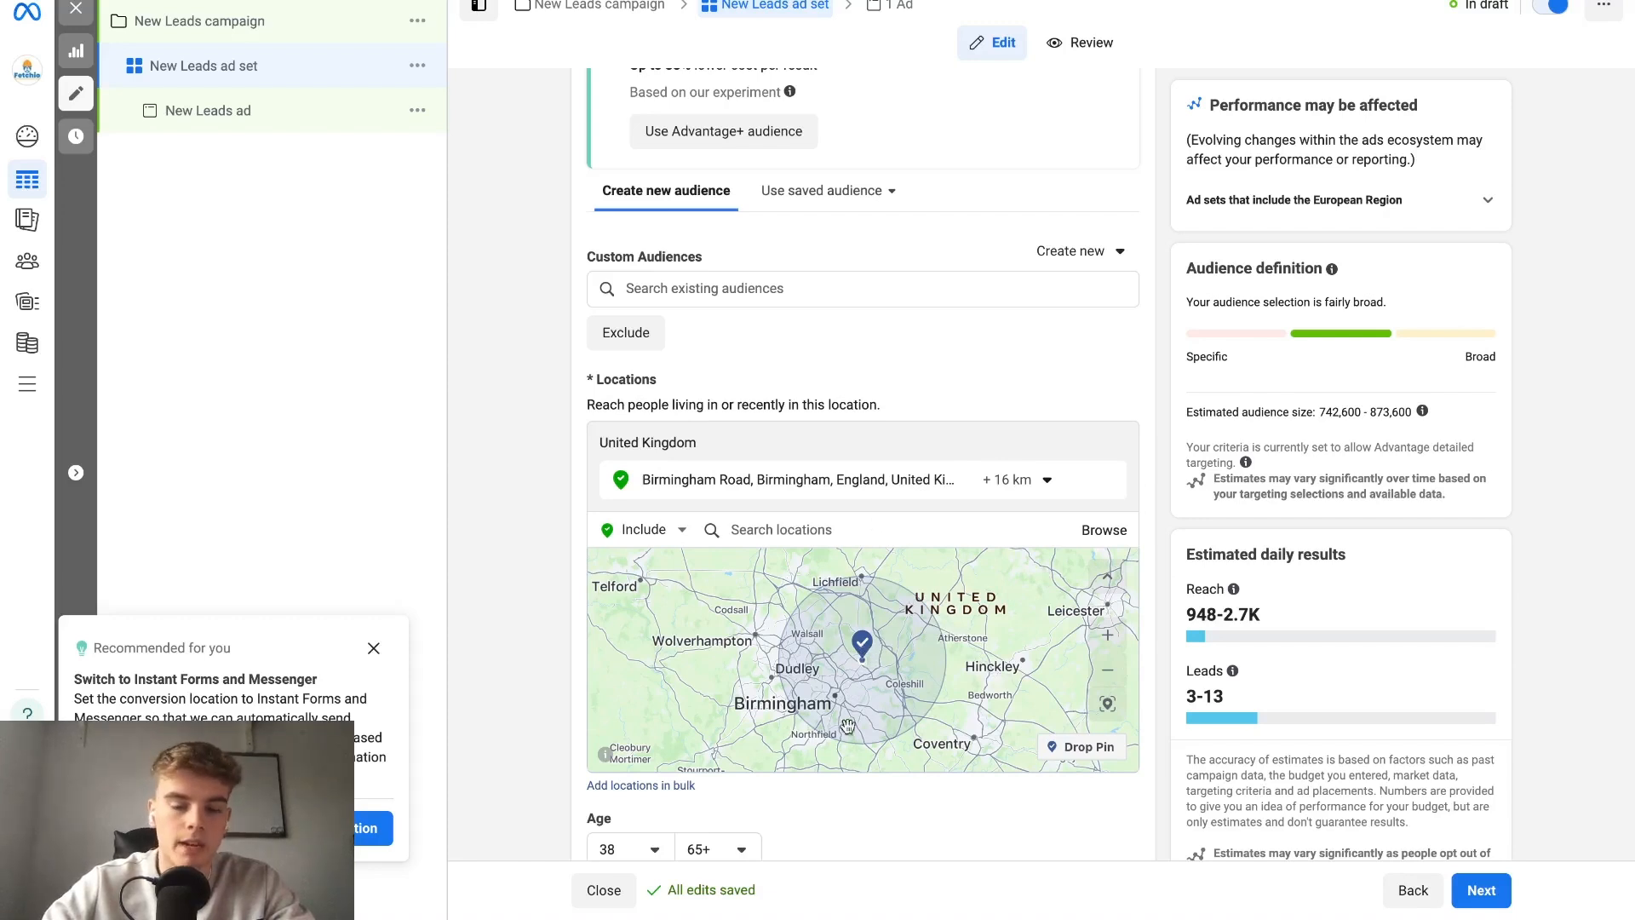
Set the targeting radius around Birmingham Road, Birmingham to 25 km and check its coverage on the map.
left_click(1026, 481)
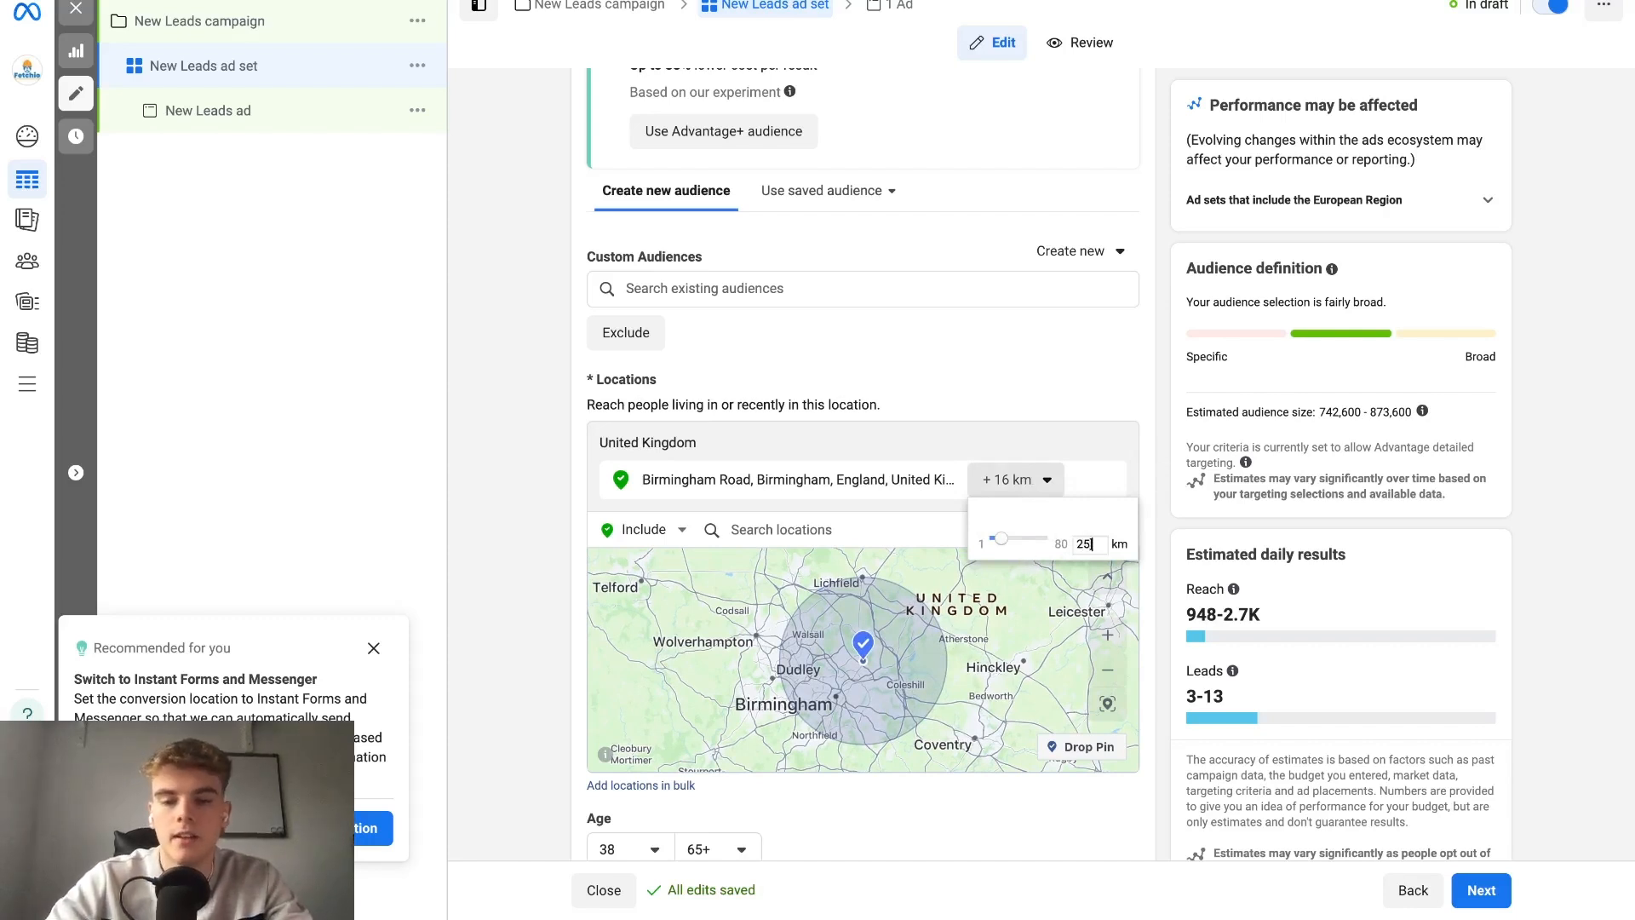
key("Return")
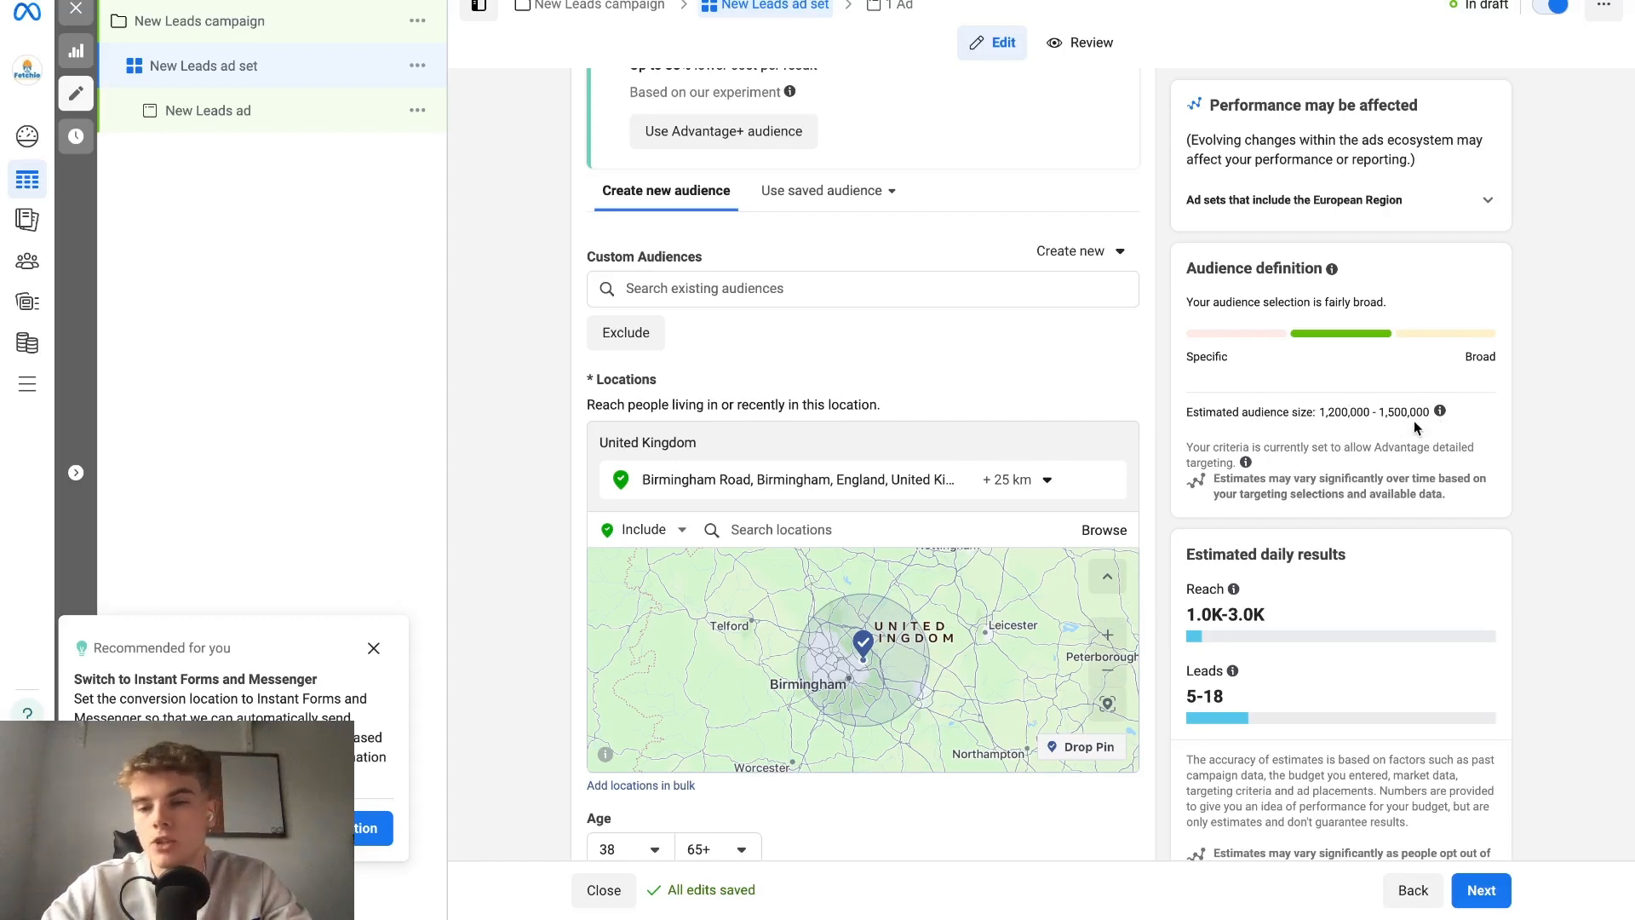
scroll(1027, 401, "down", 2)
scroll(1020, 407, "down", 4)
scroll(1020, 408, "up", 5)
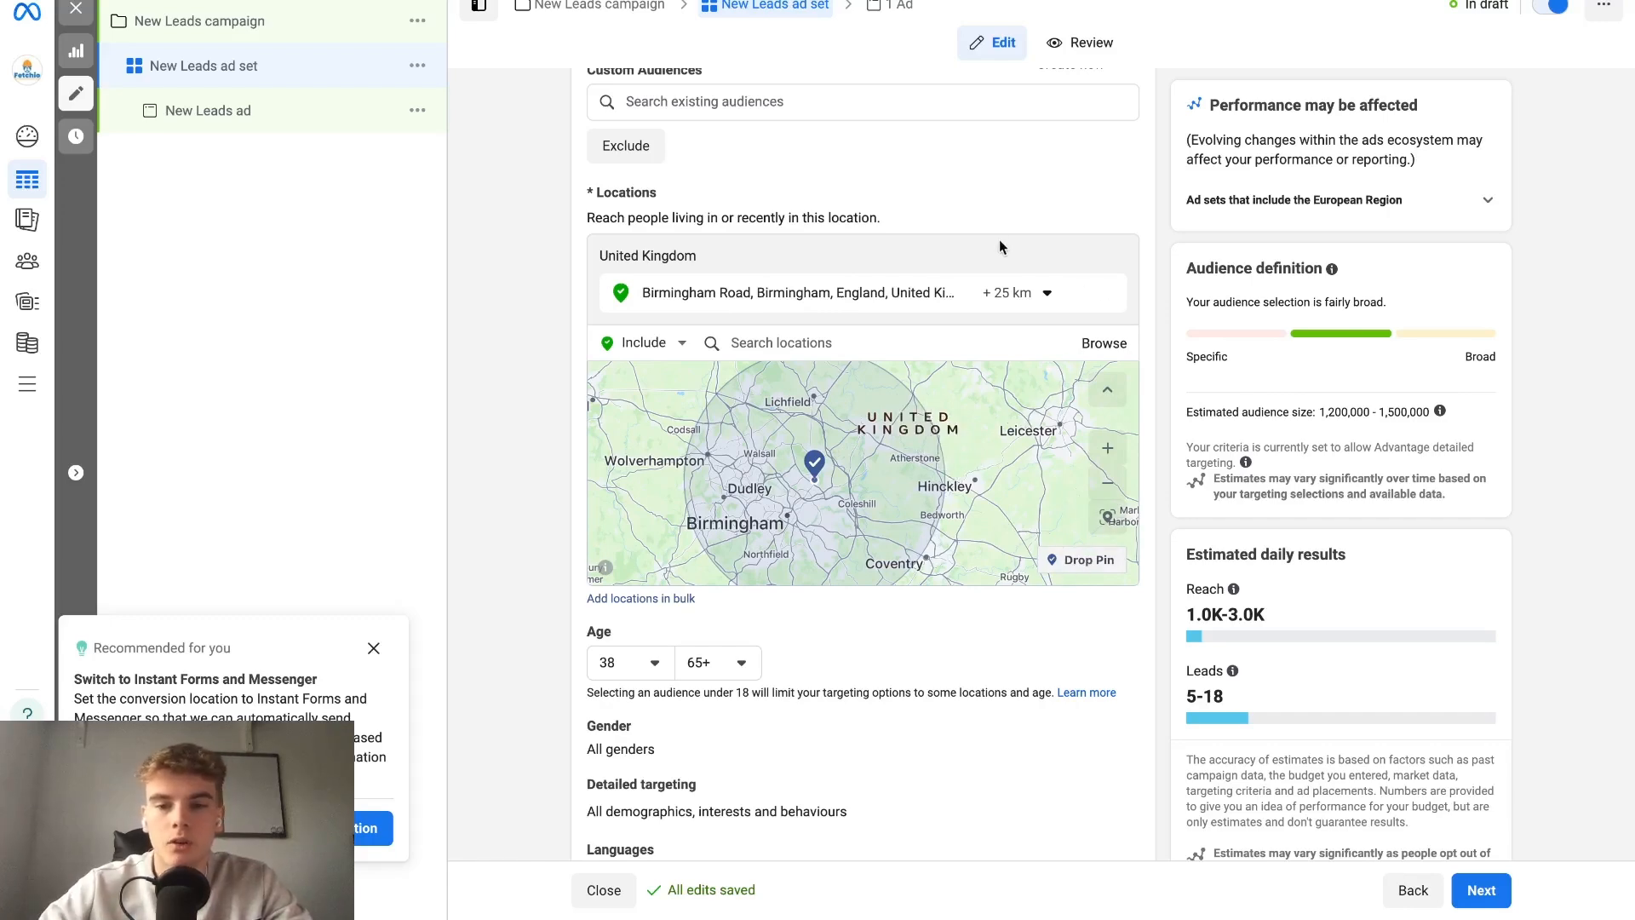
Expand the ad set's placement options and switch from Advantage+ placements to manual placements.
scroll(1180, 438, "down", 2)
scroll(1179, 438, "down", 4)
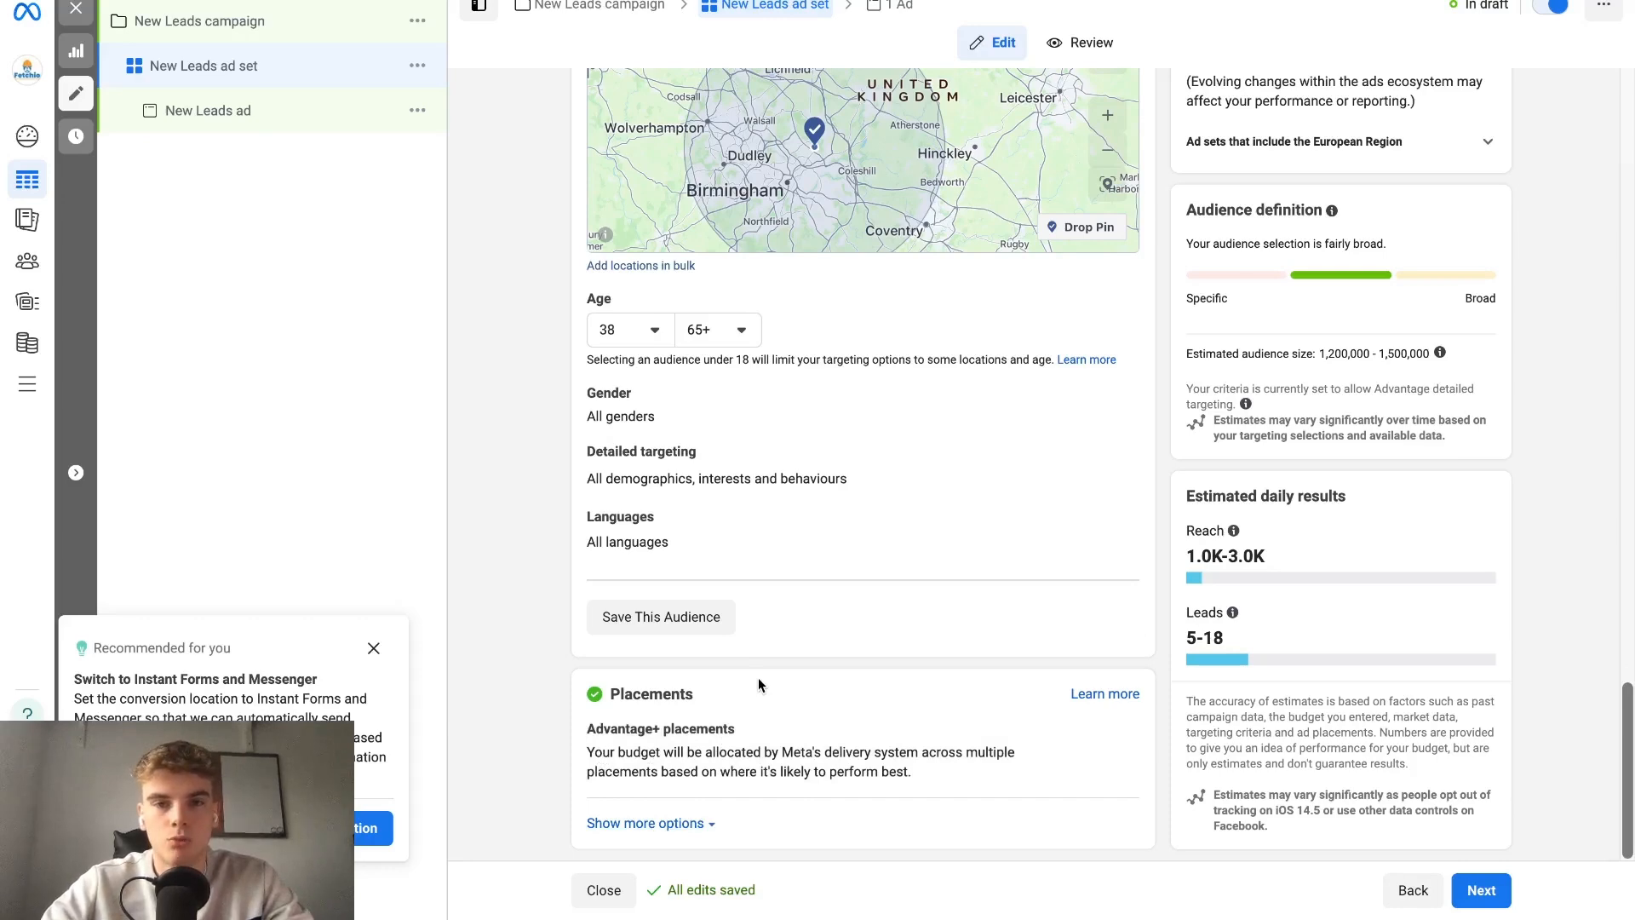
left_click(690, 823)
scroll(794, 704, "down", 2)
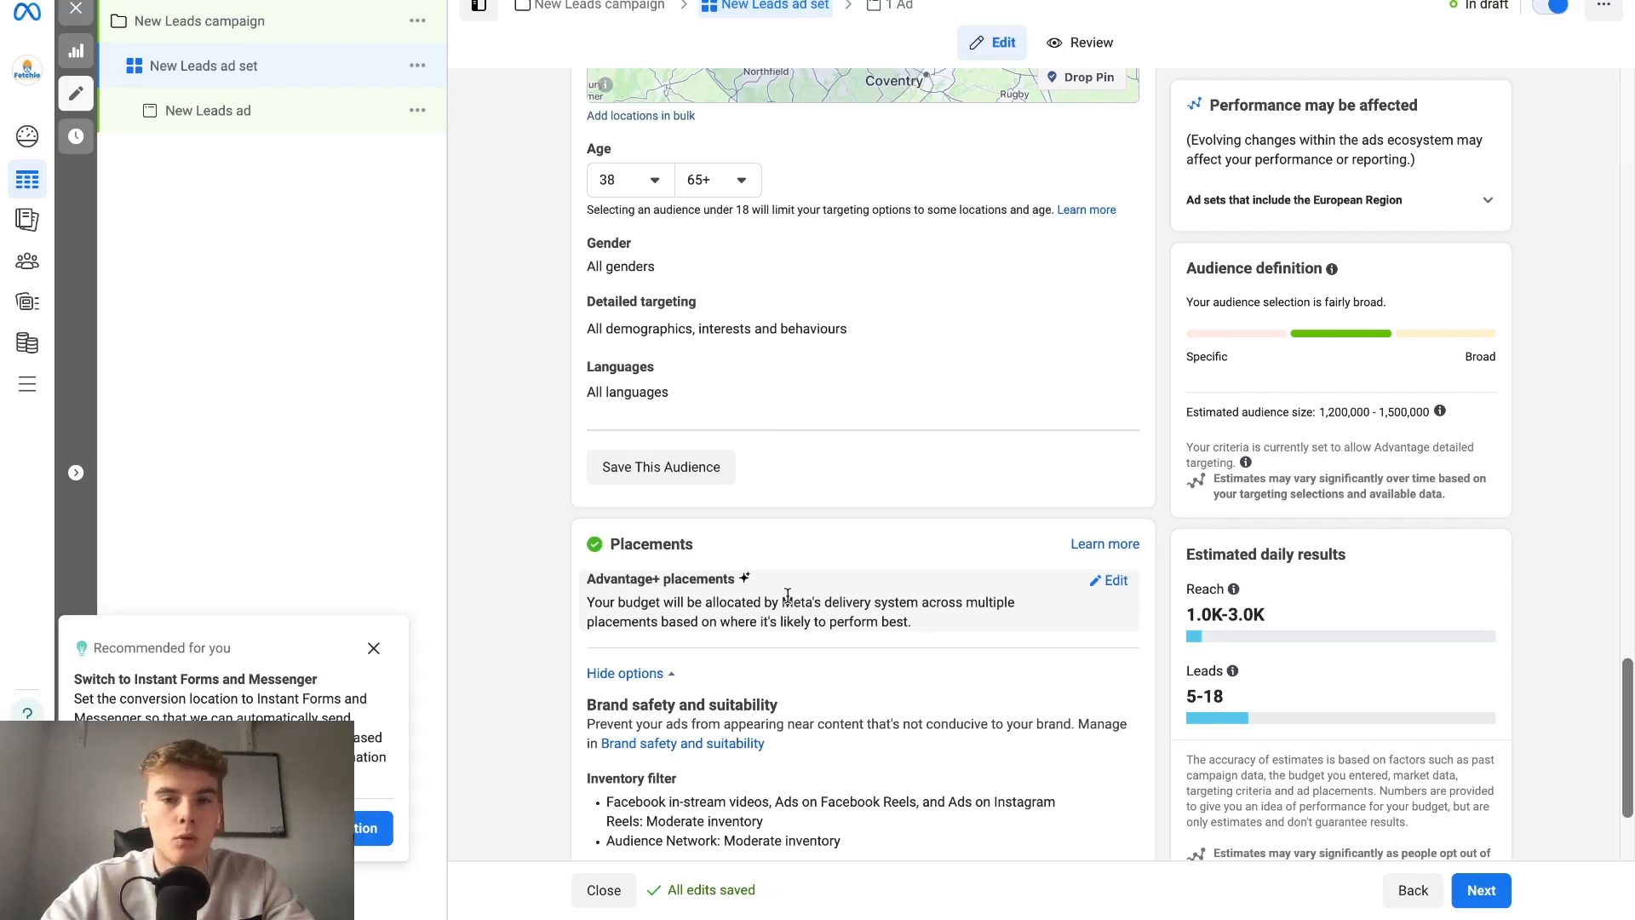
scroll(779, 587, "down", 2)
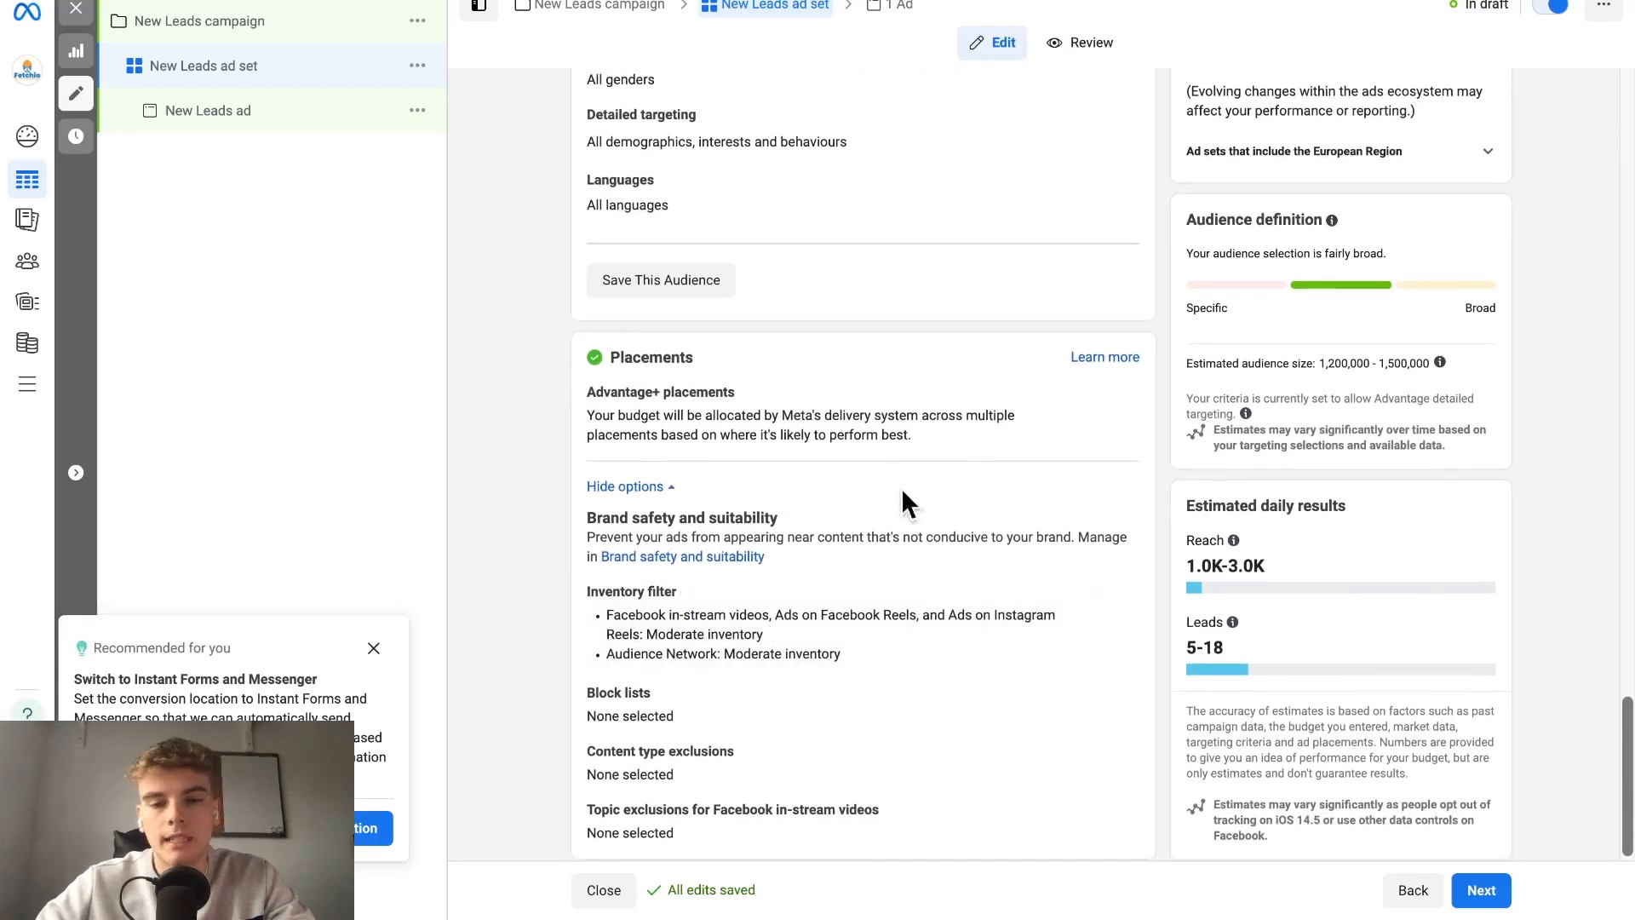
mouse_move(953, 441)
scroll(954, 441, "down", 1)
left_click(1112, 385)
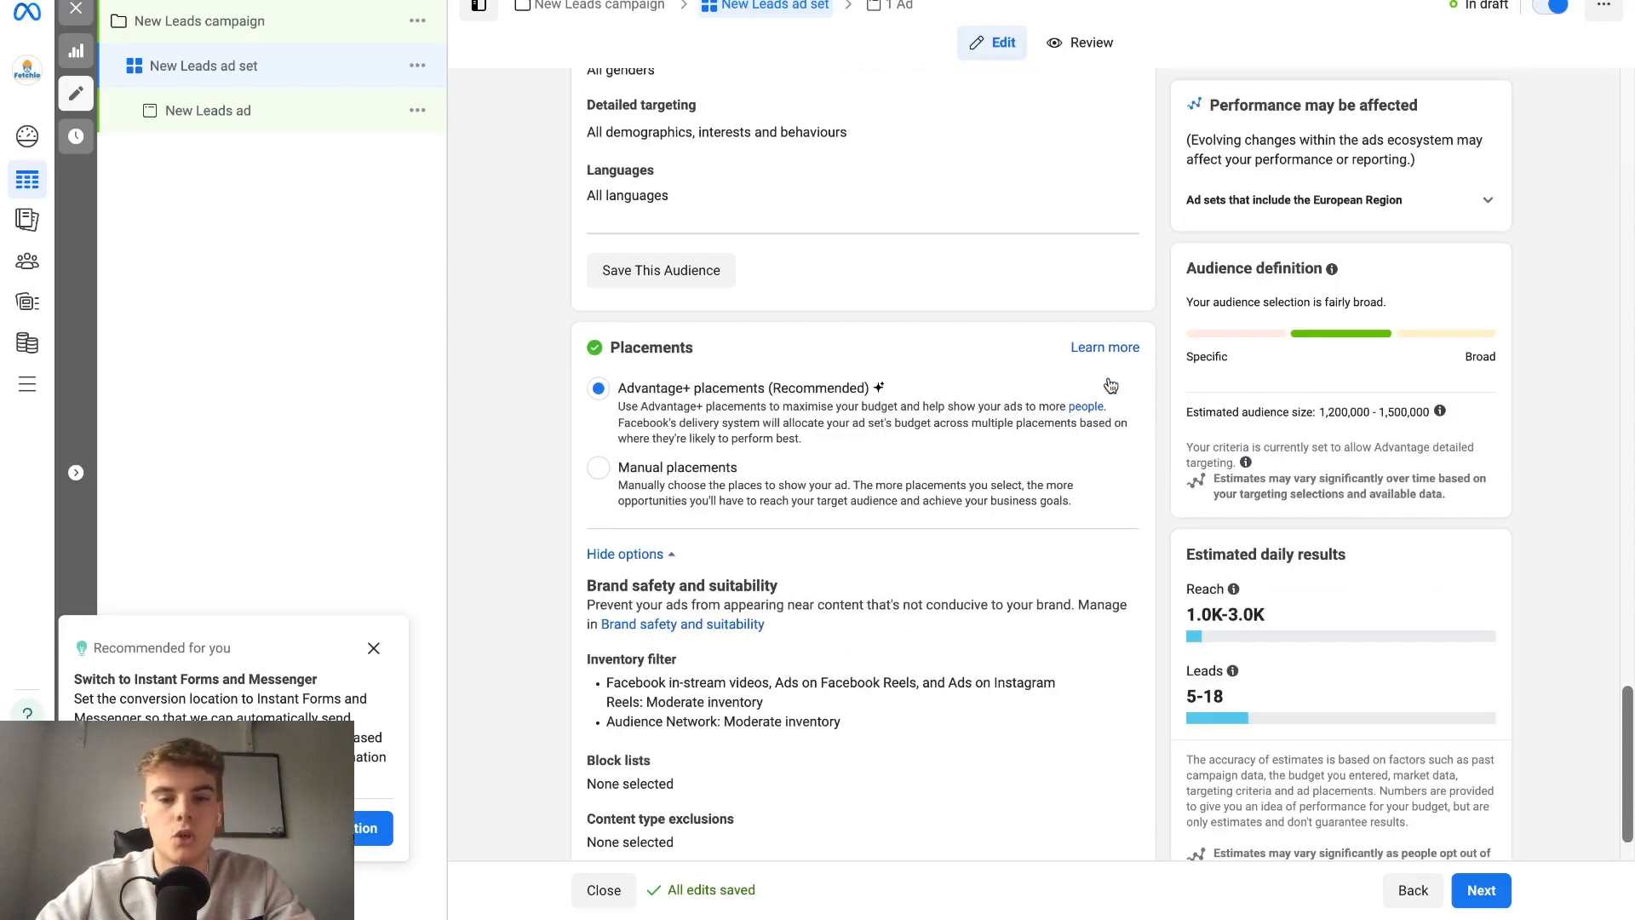
left_click(703, 474)
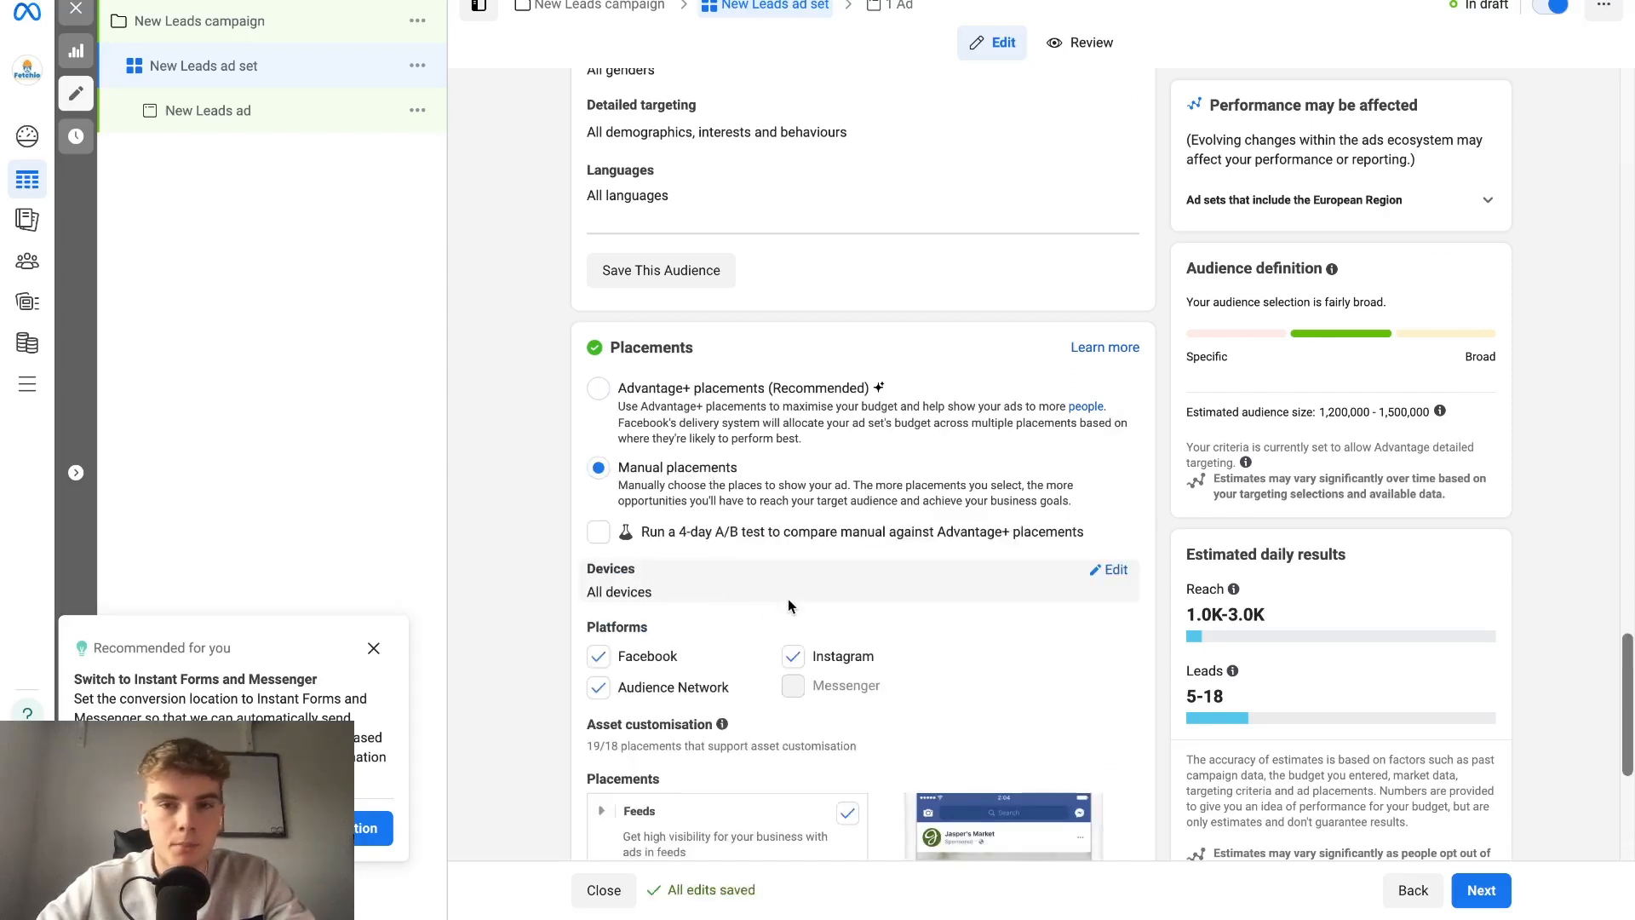
Exclude the Audience Network platform, search results, and in-stream ads for videos and reels from the manual placements.
left_click(629, 691)
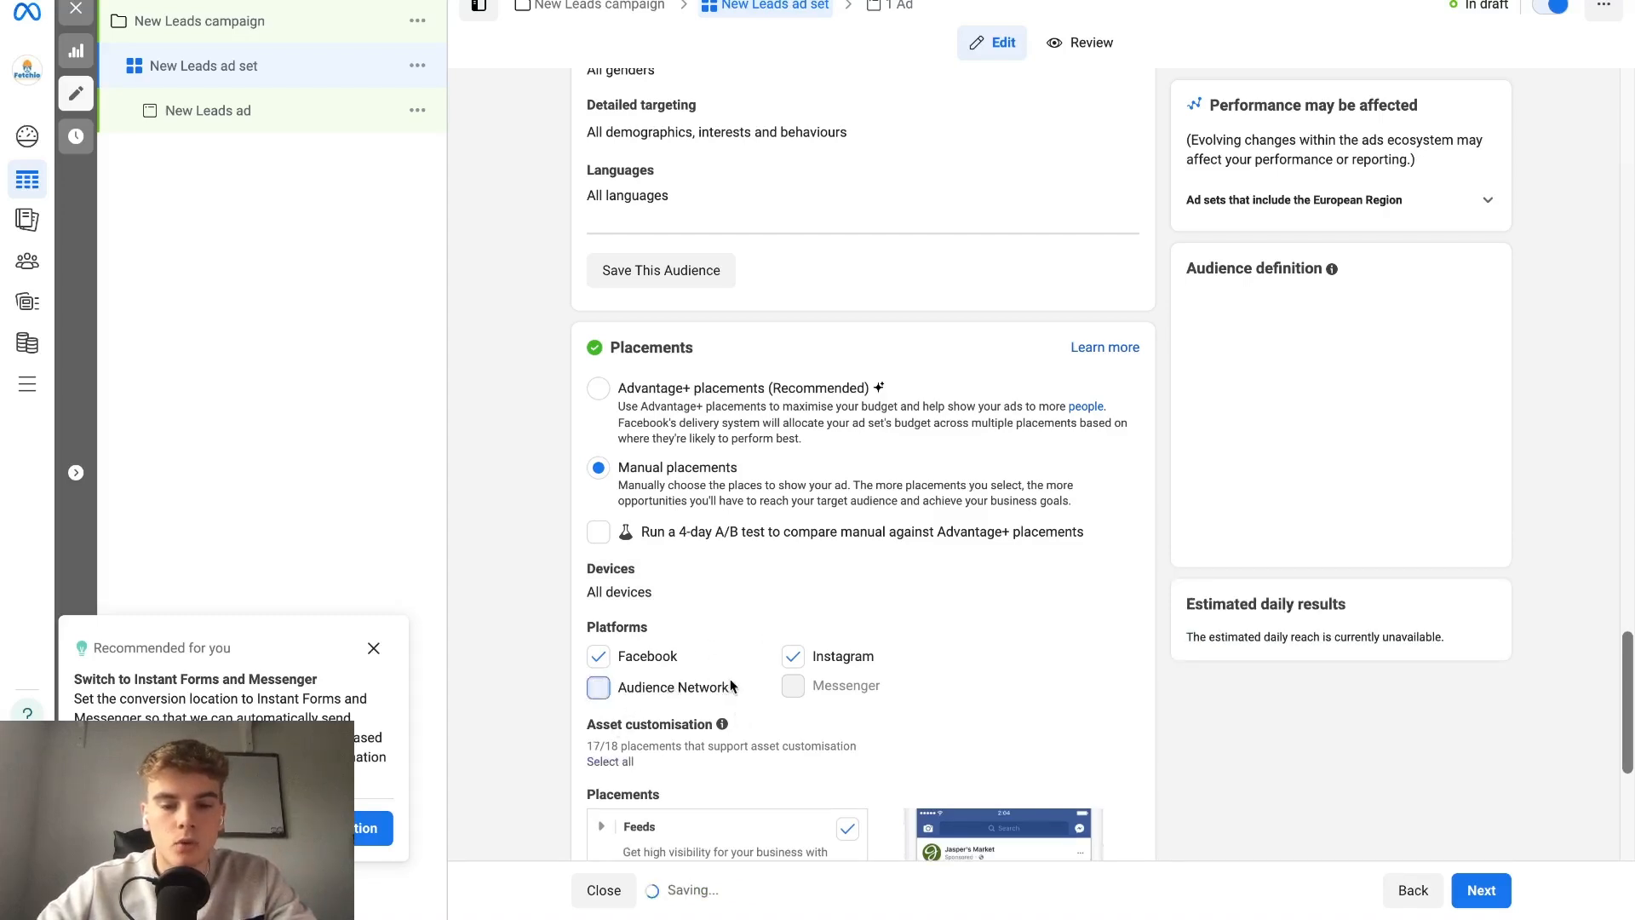
scroll(731, 682, "down", 3)
scroll(750, 596, "down", 1)
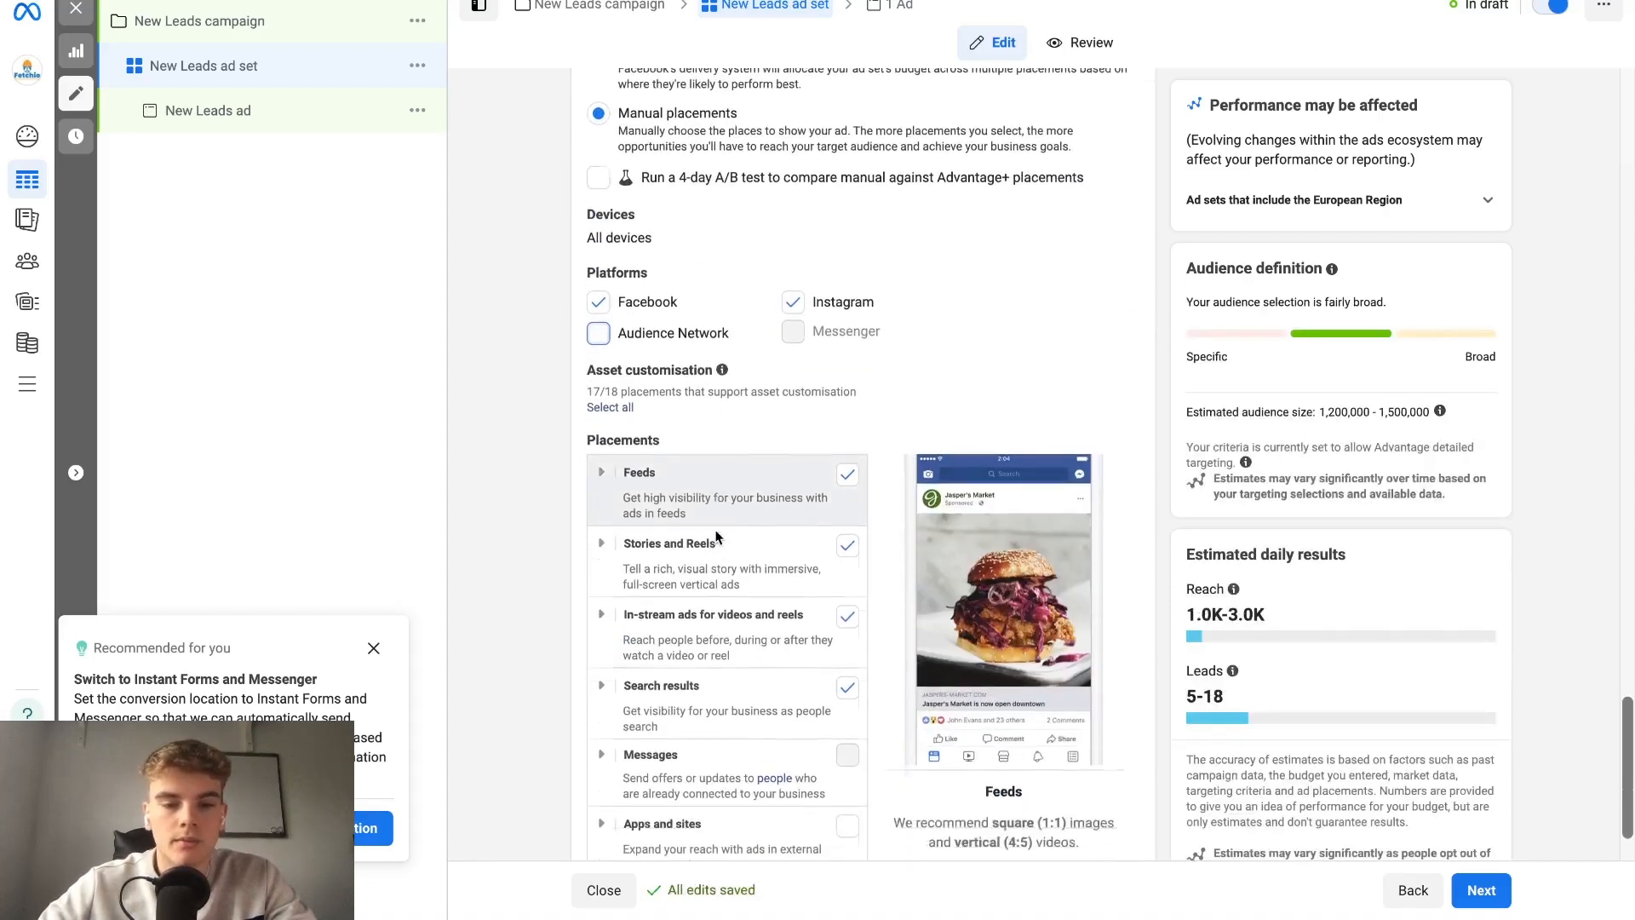
scroll(775, 673, "down", 1)
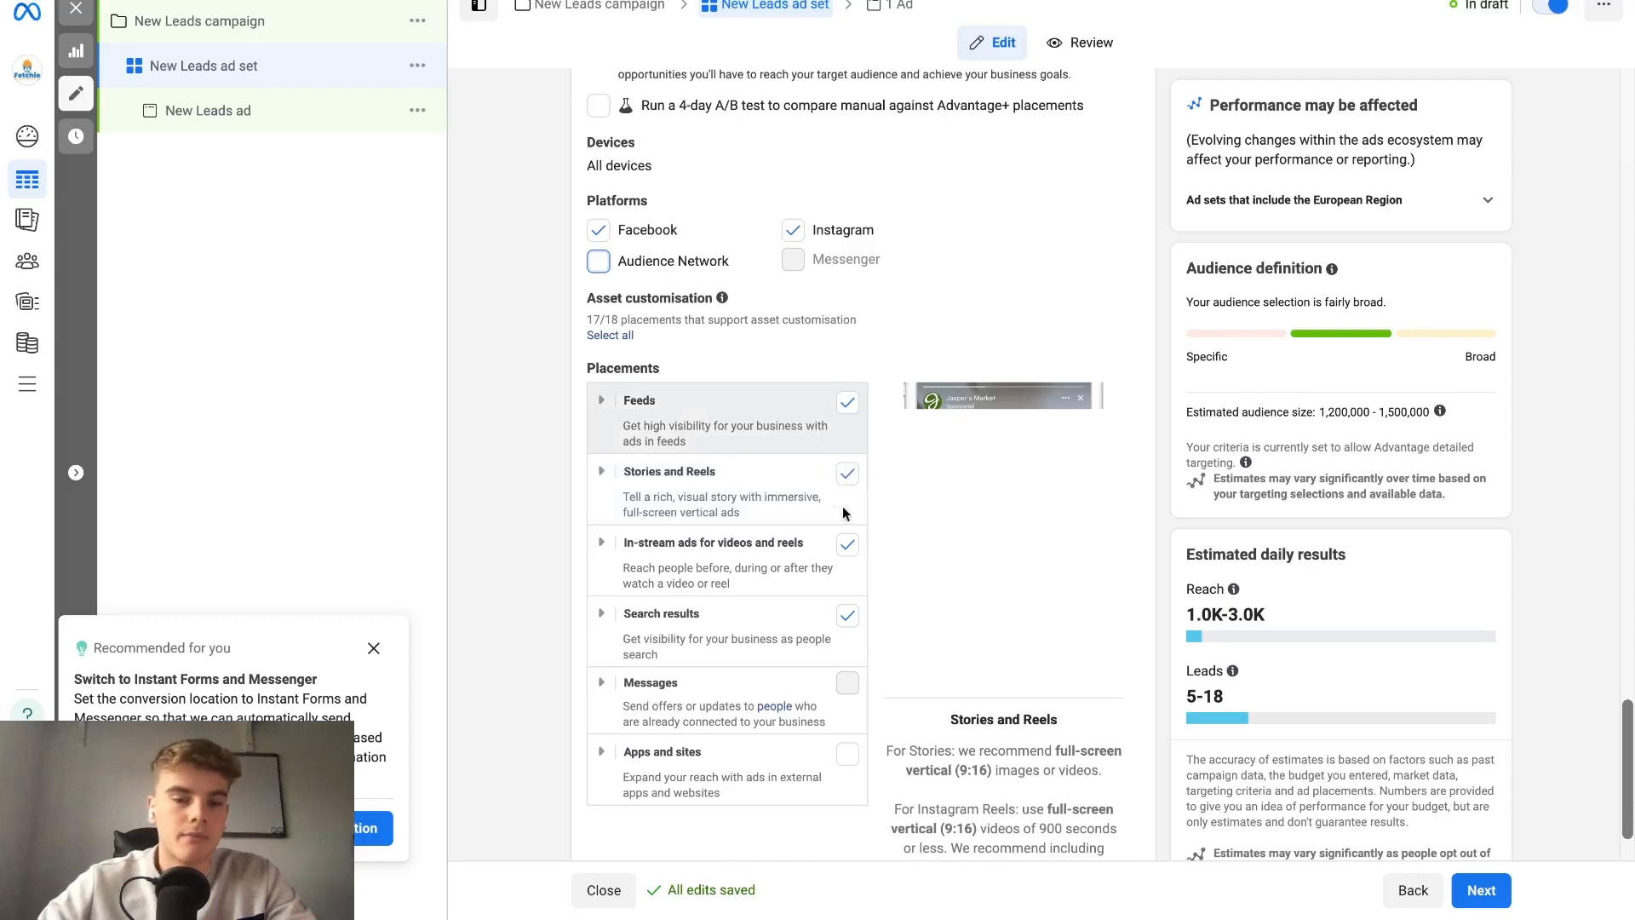
left_click(847, 616)
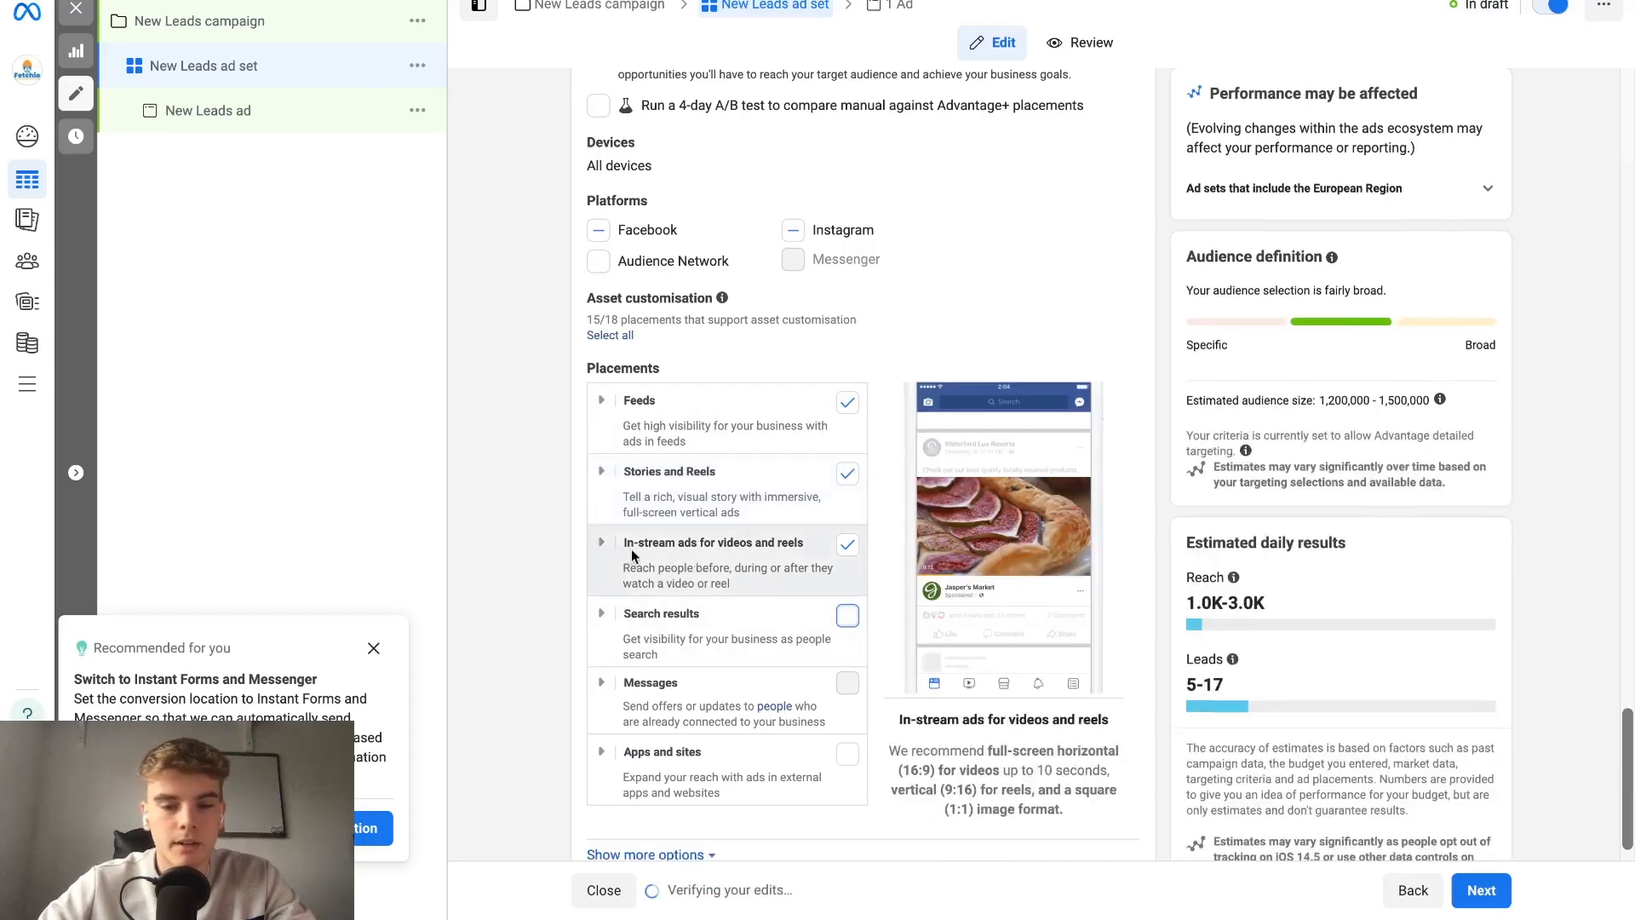
left_click(852, 552)
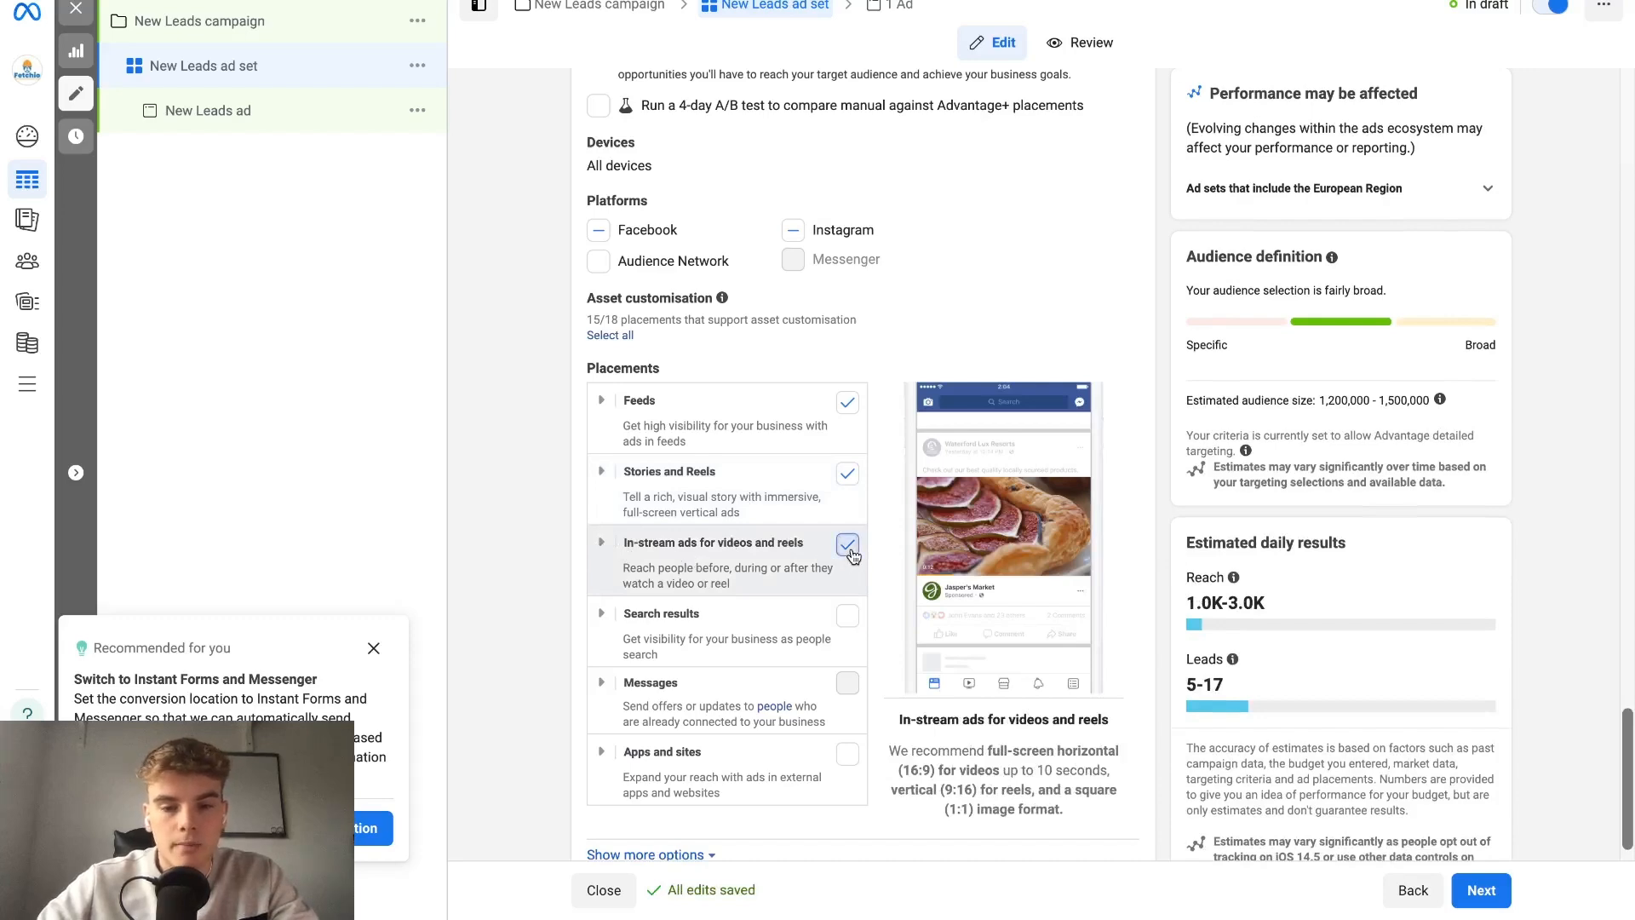
Expand the Feeds placements and deselect every selected feed except Facebook Feed and Instagram feed.
left_click(605, 402)
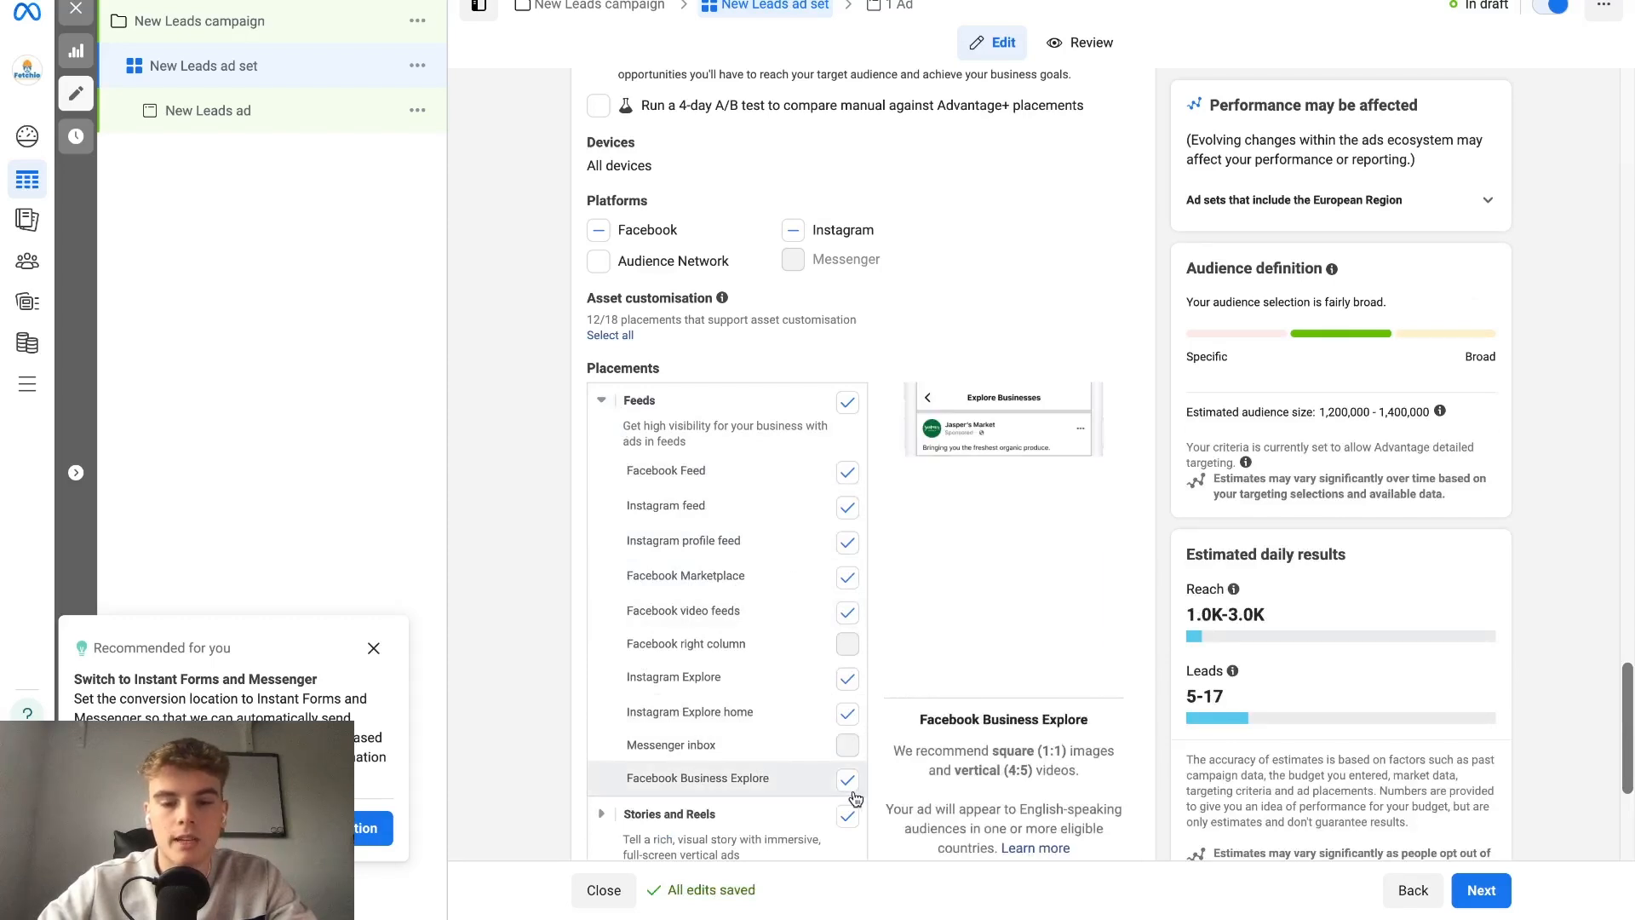
left_click(848, 780)
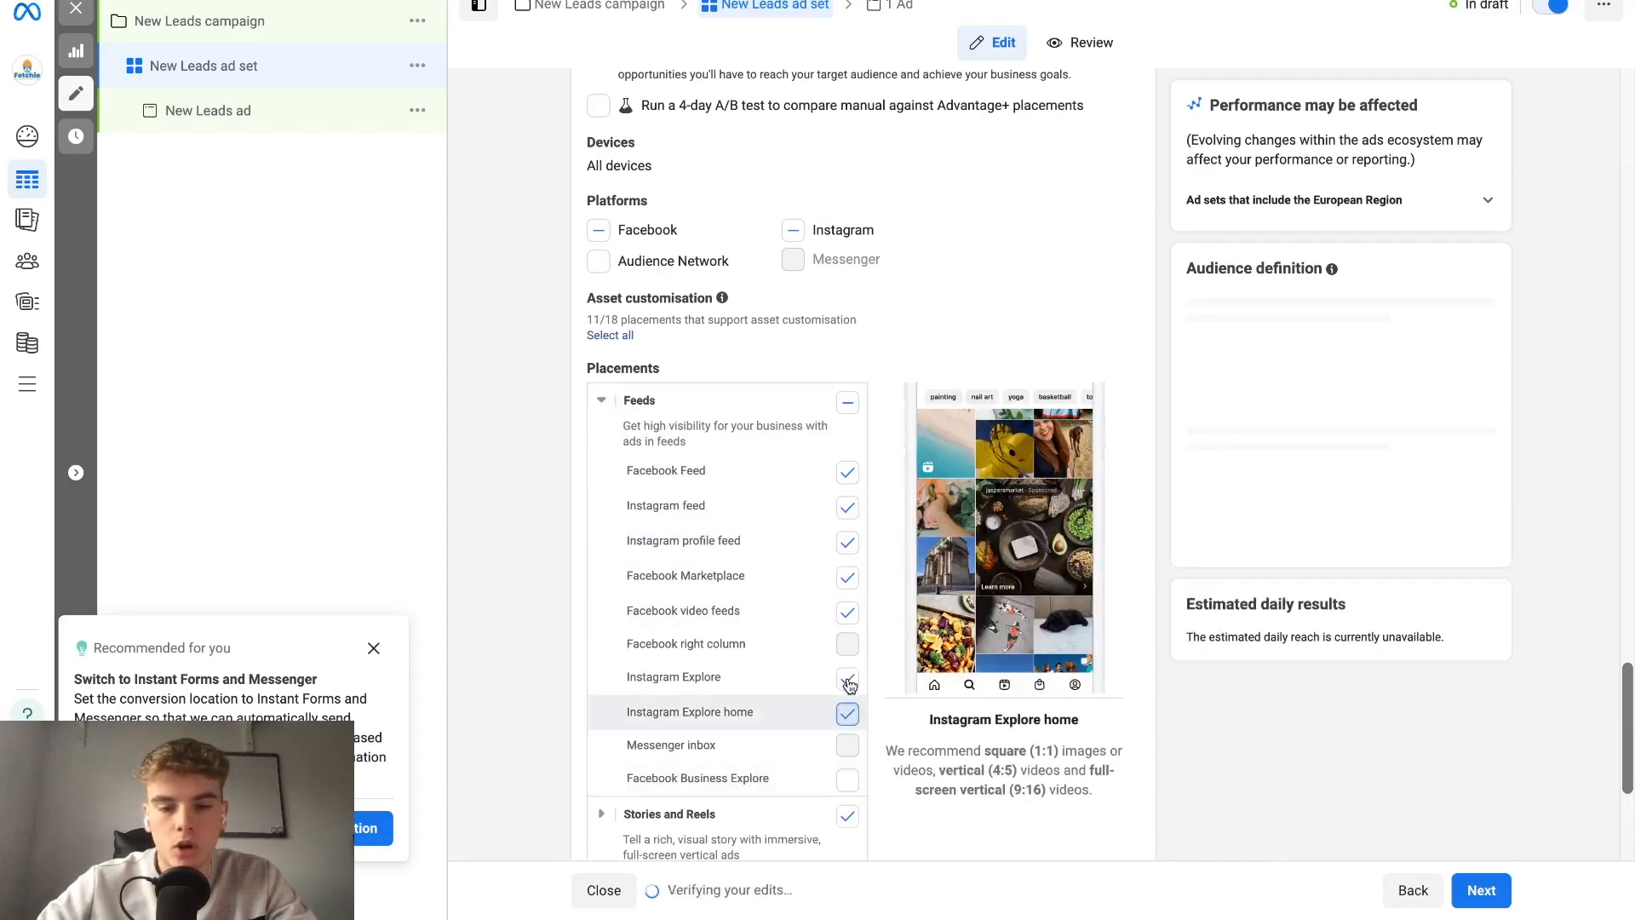
left_click(848, 681)
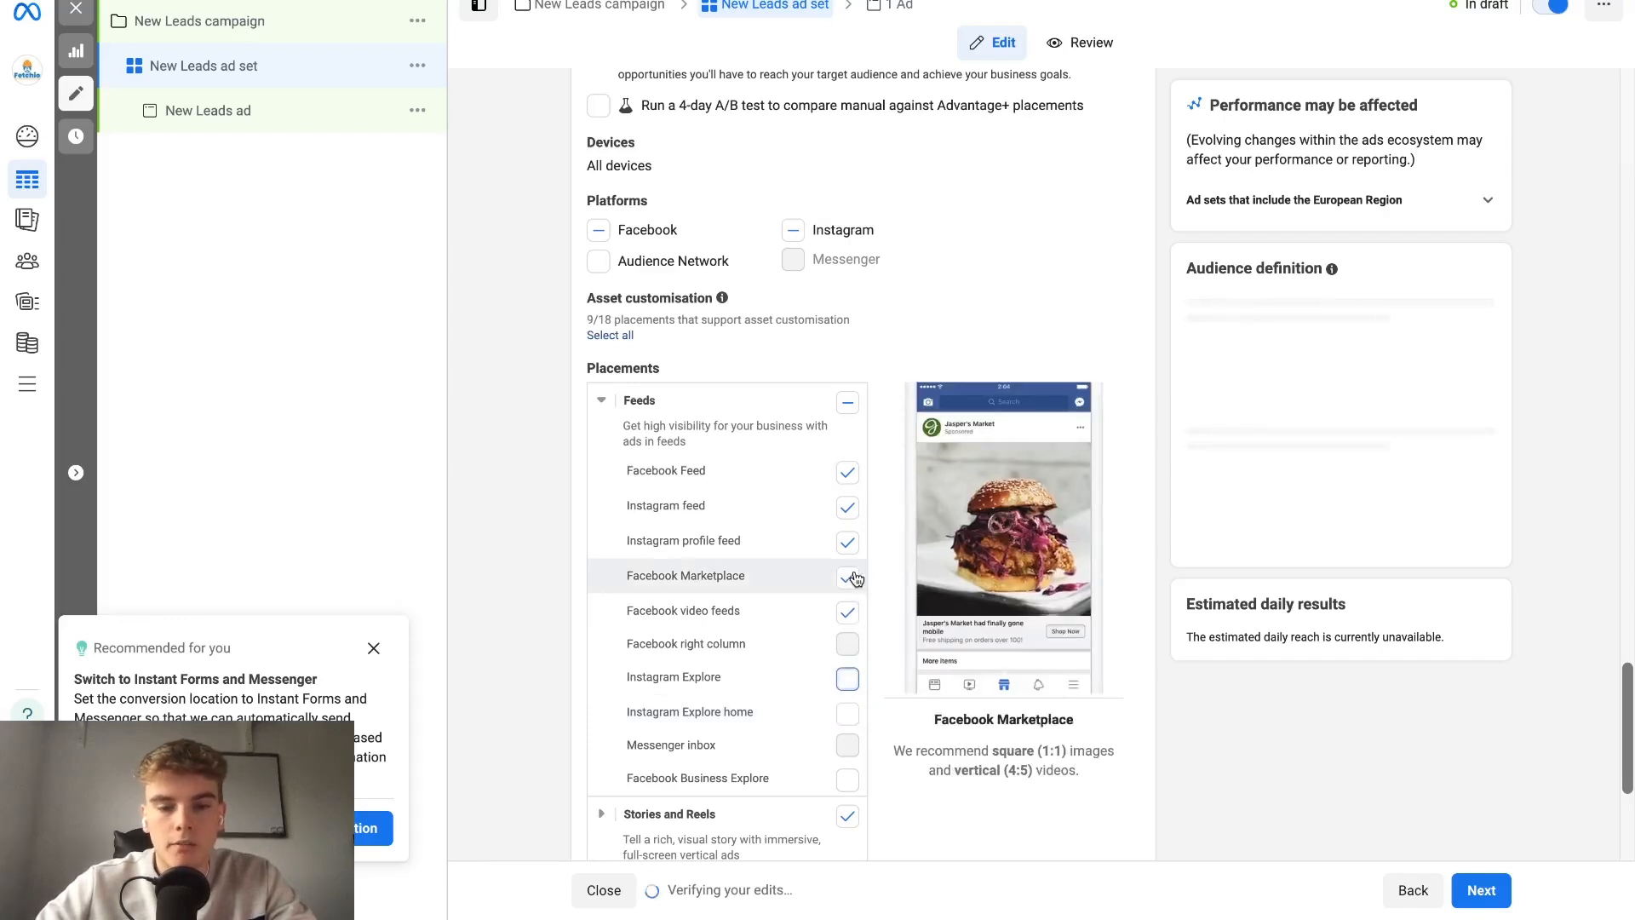
left_click(850, 571)
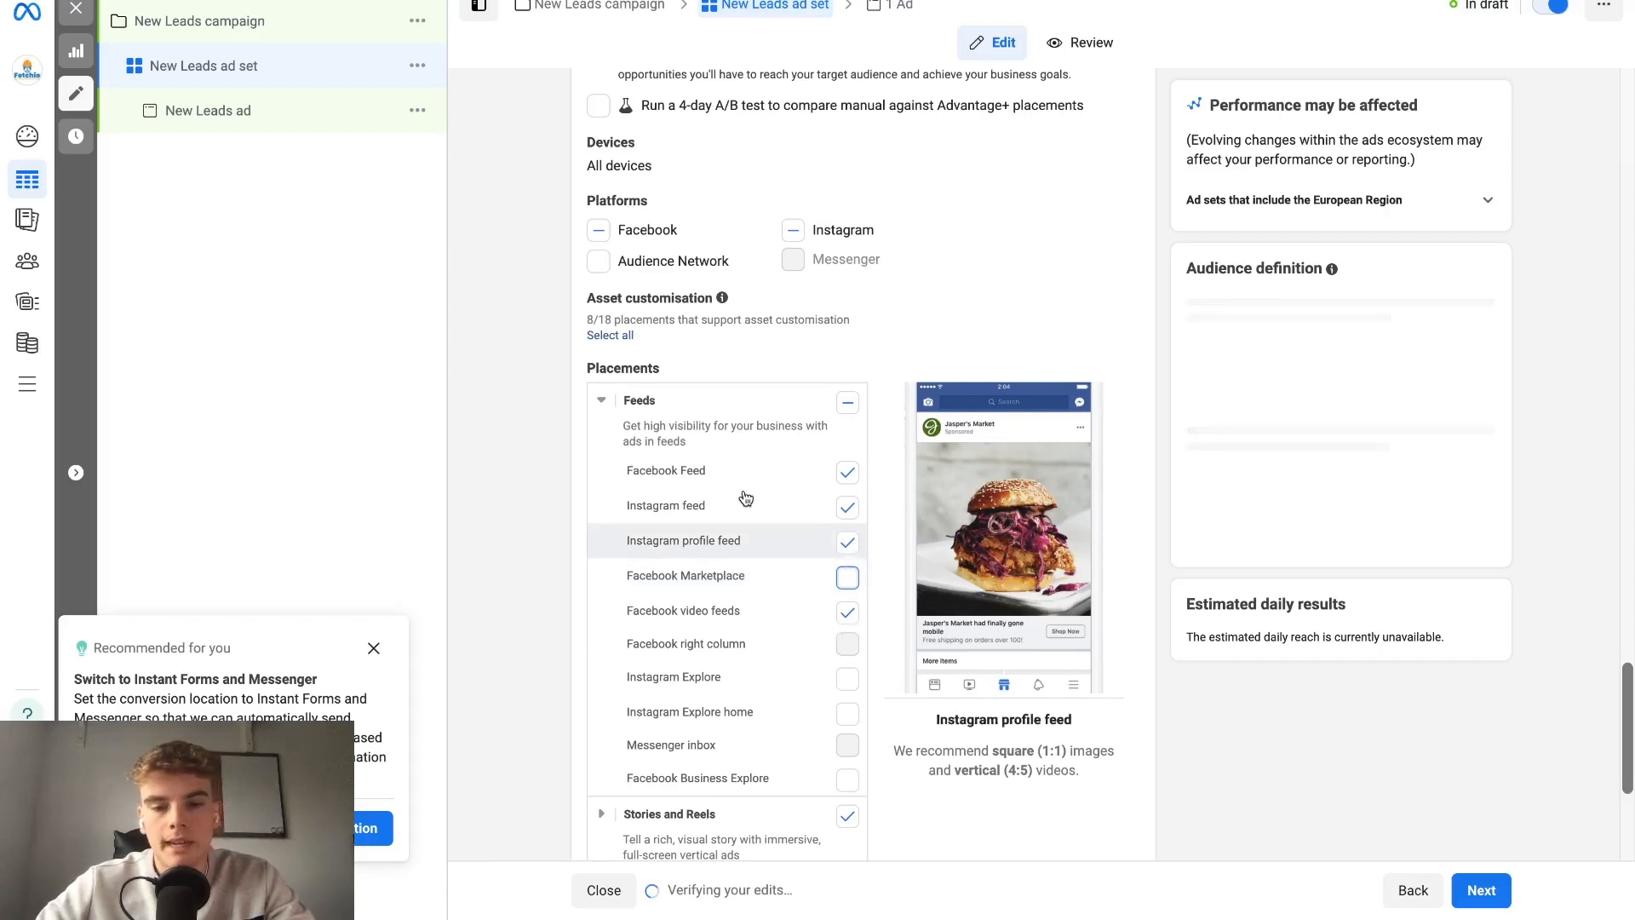
left_click(847, 542)
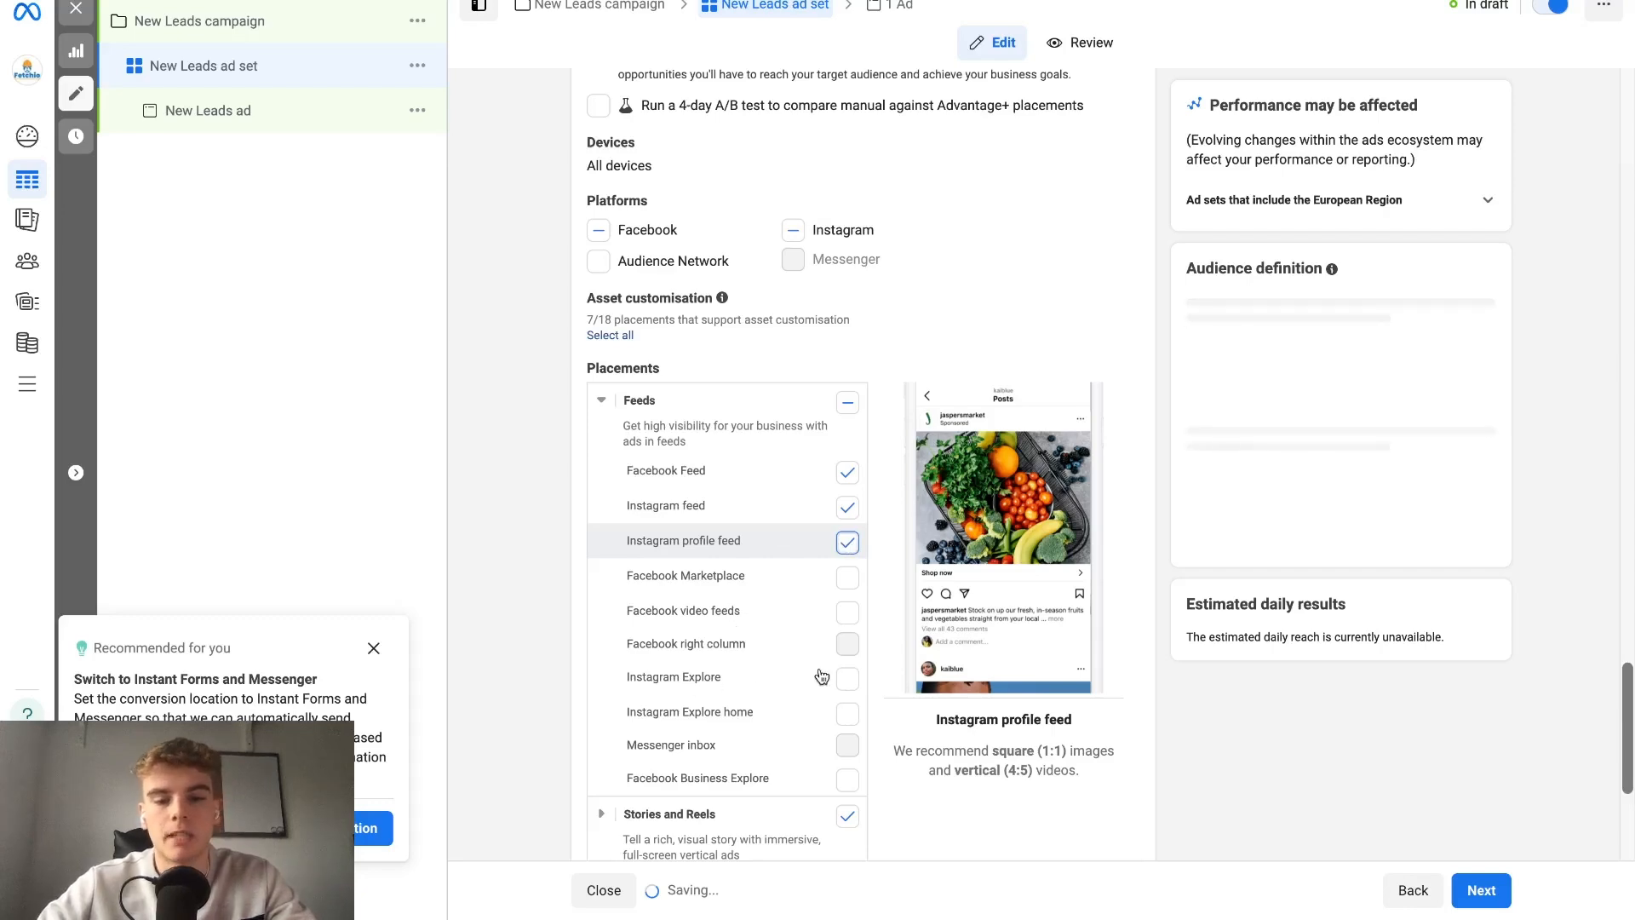
Expand the Stories and Reels placements and deselect Instagram Stories, Facebook Stories, Instagram Reels and Facebook Reels.
scroll(733, 724, "down", 1)
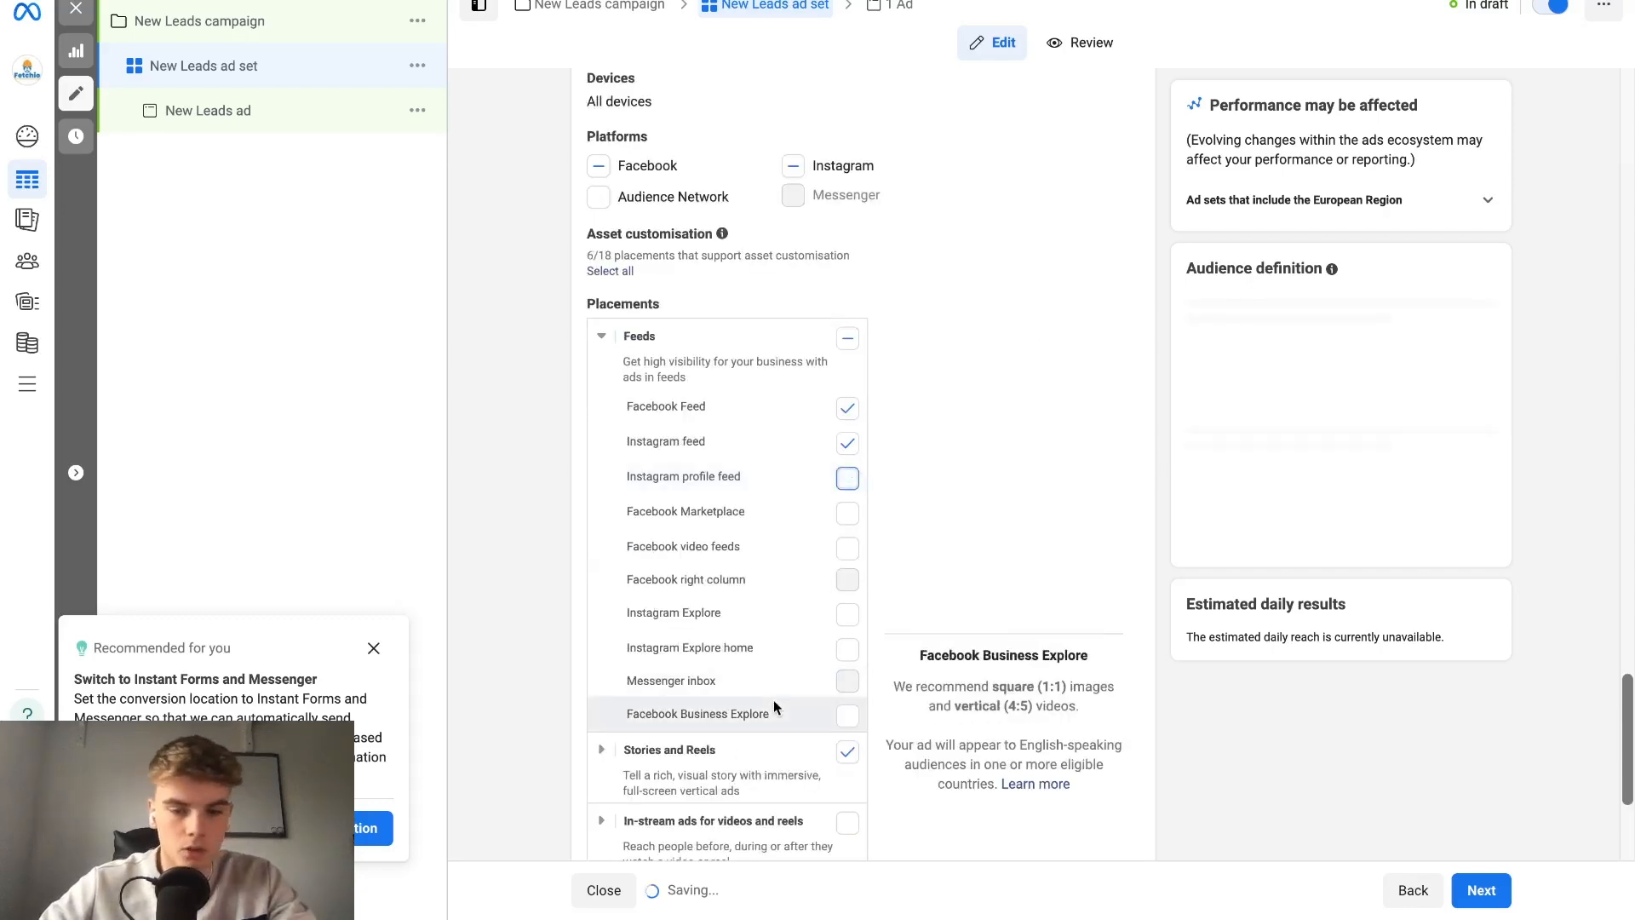
scroll(621, 677, "down", 5)
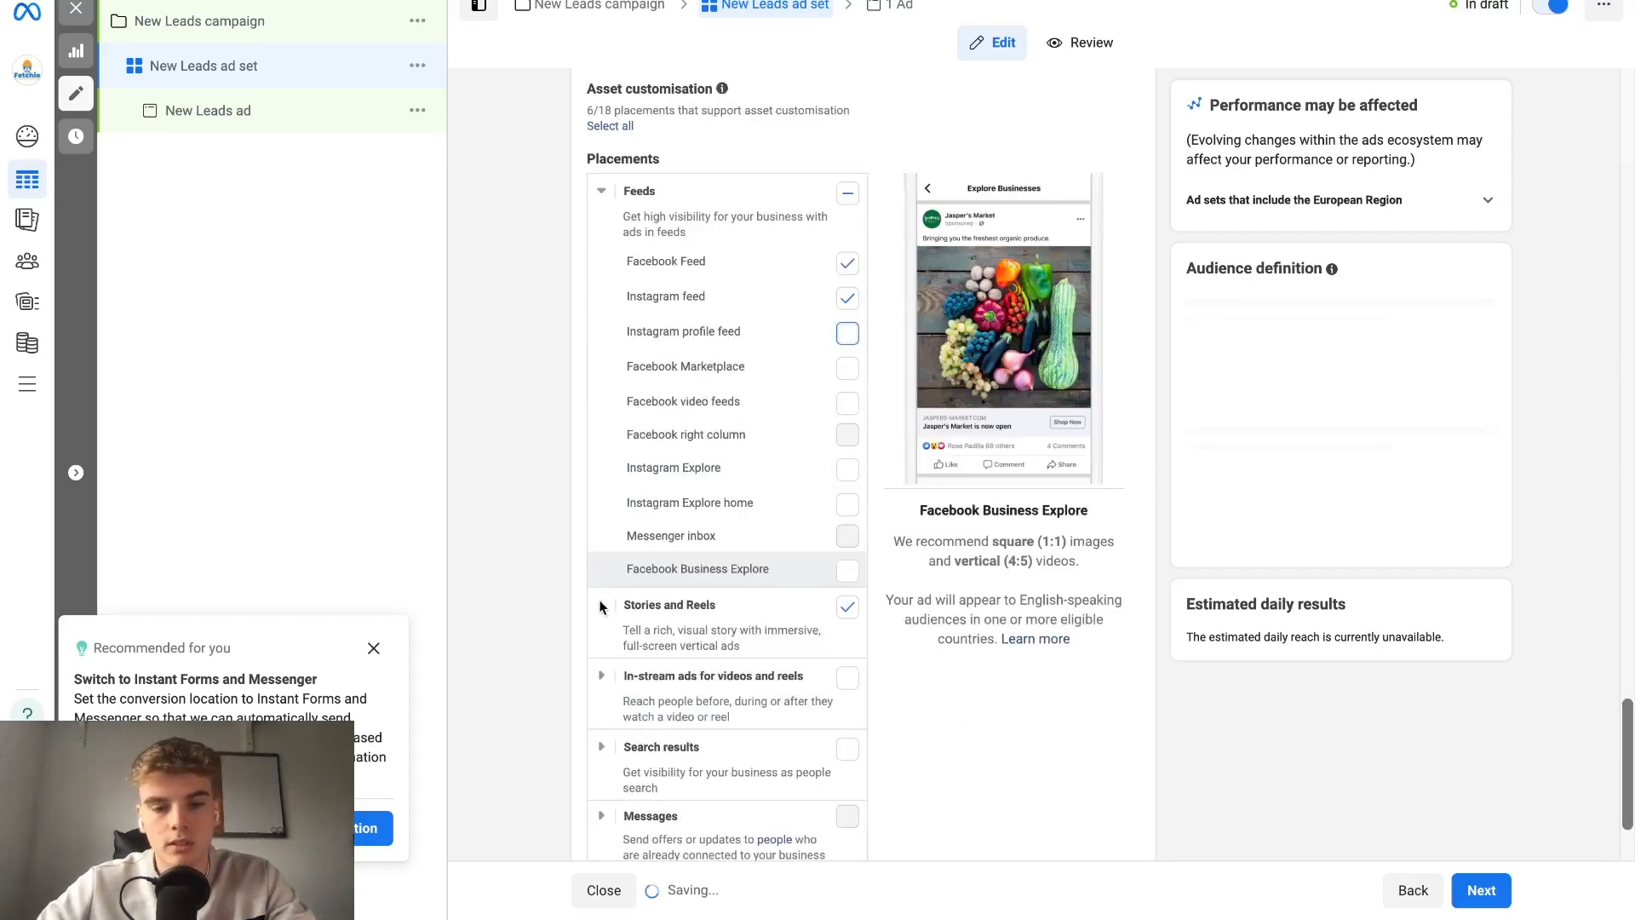
left_click(602, 439)
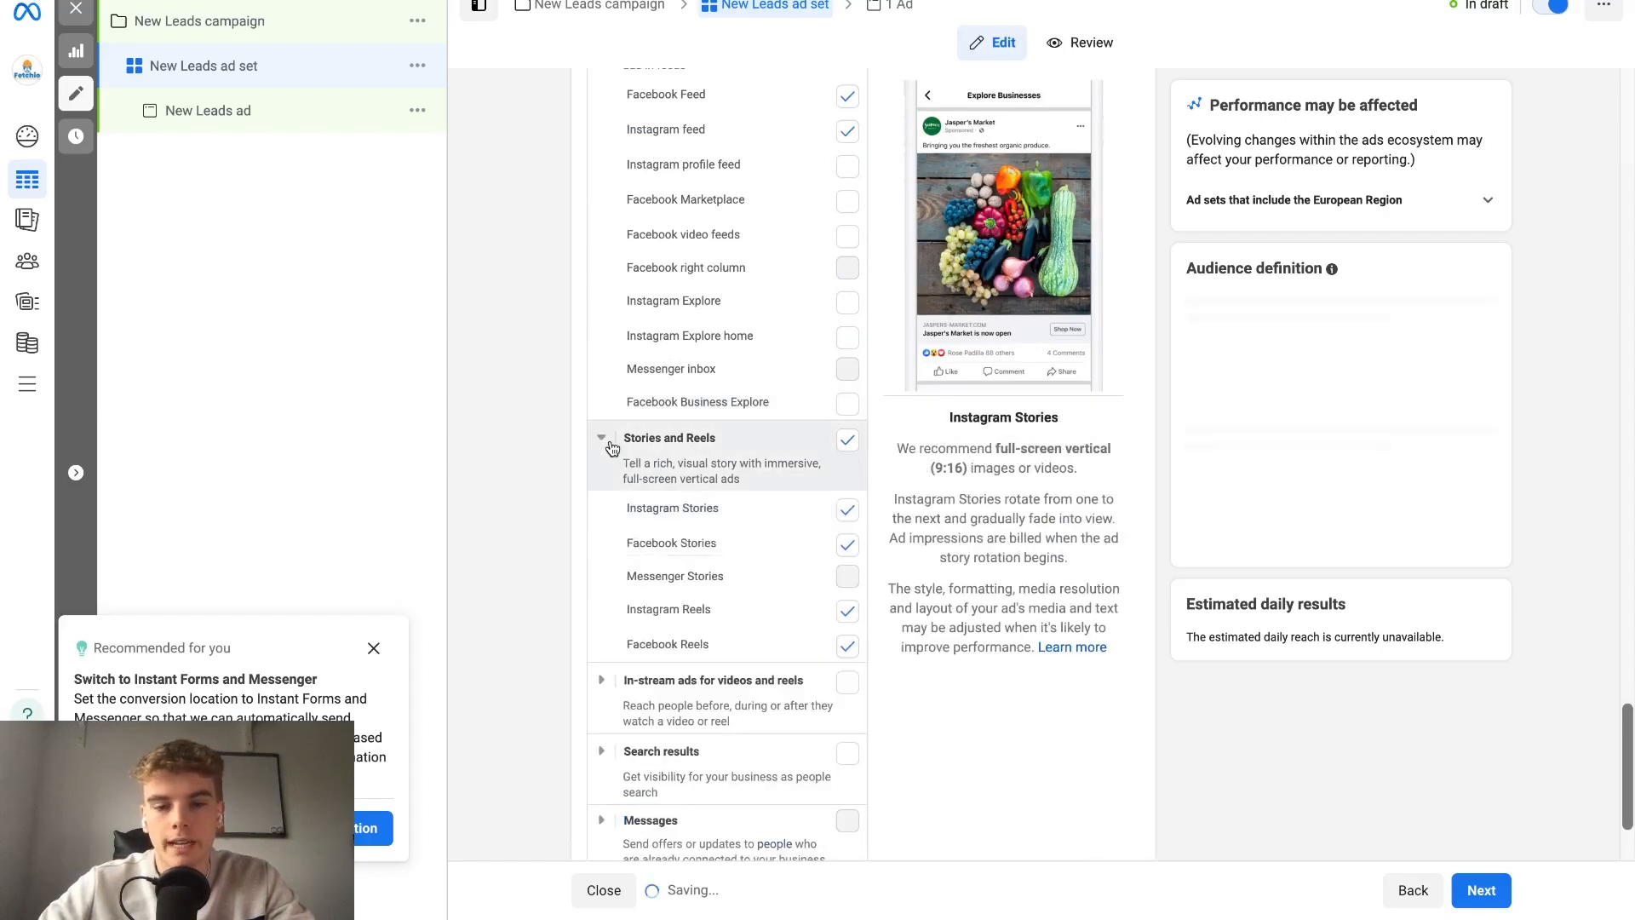
left_click(603, 440)
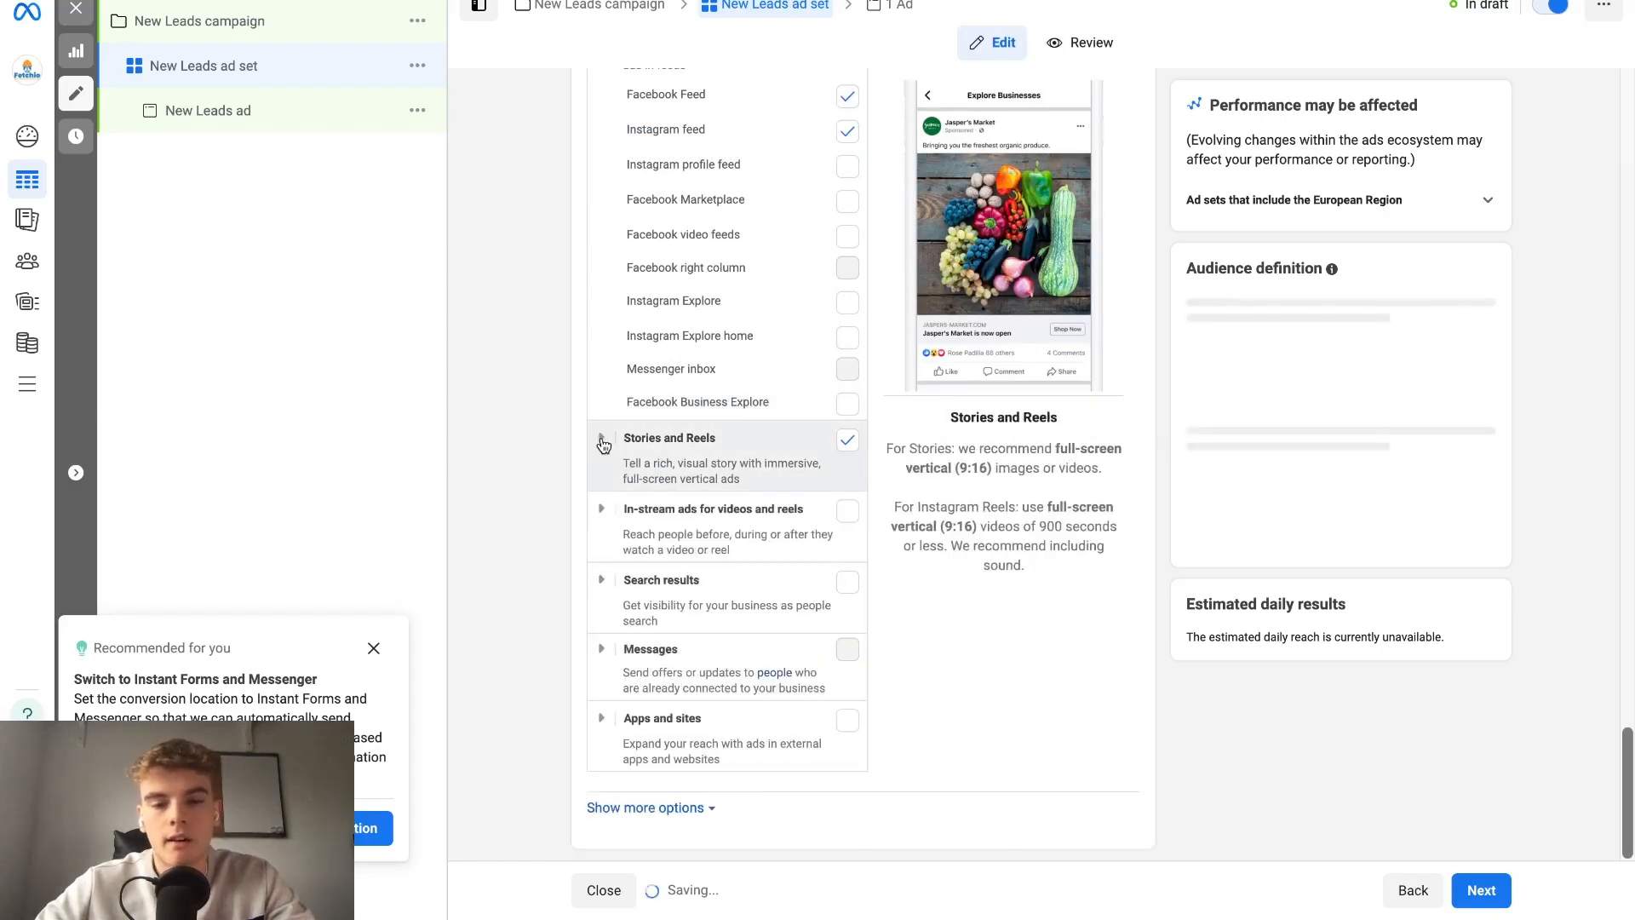
left_click(602, 440)
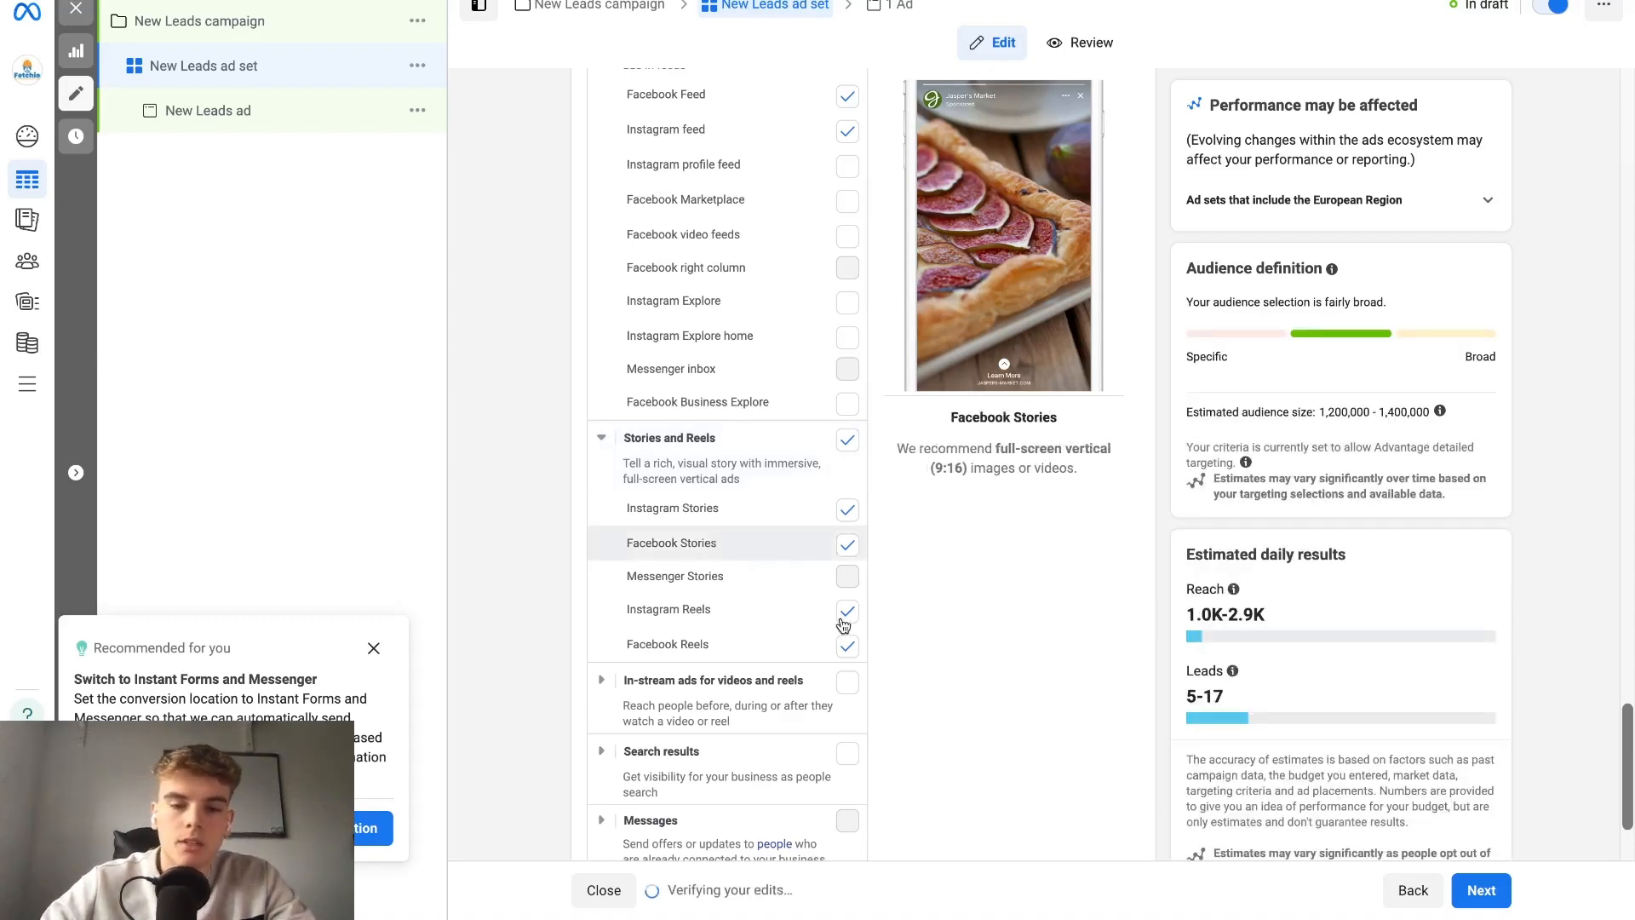
left_click(847, 646)
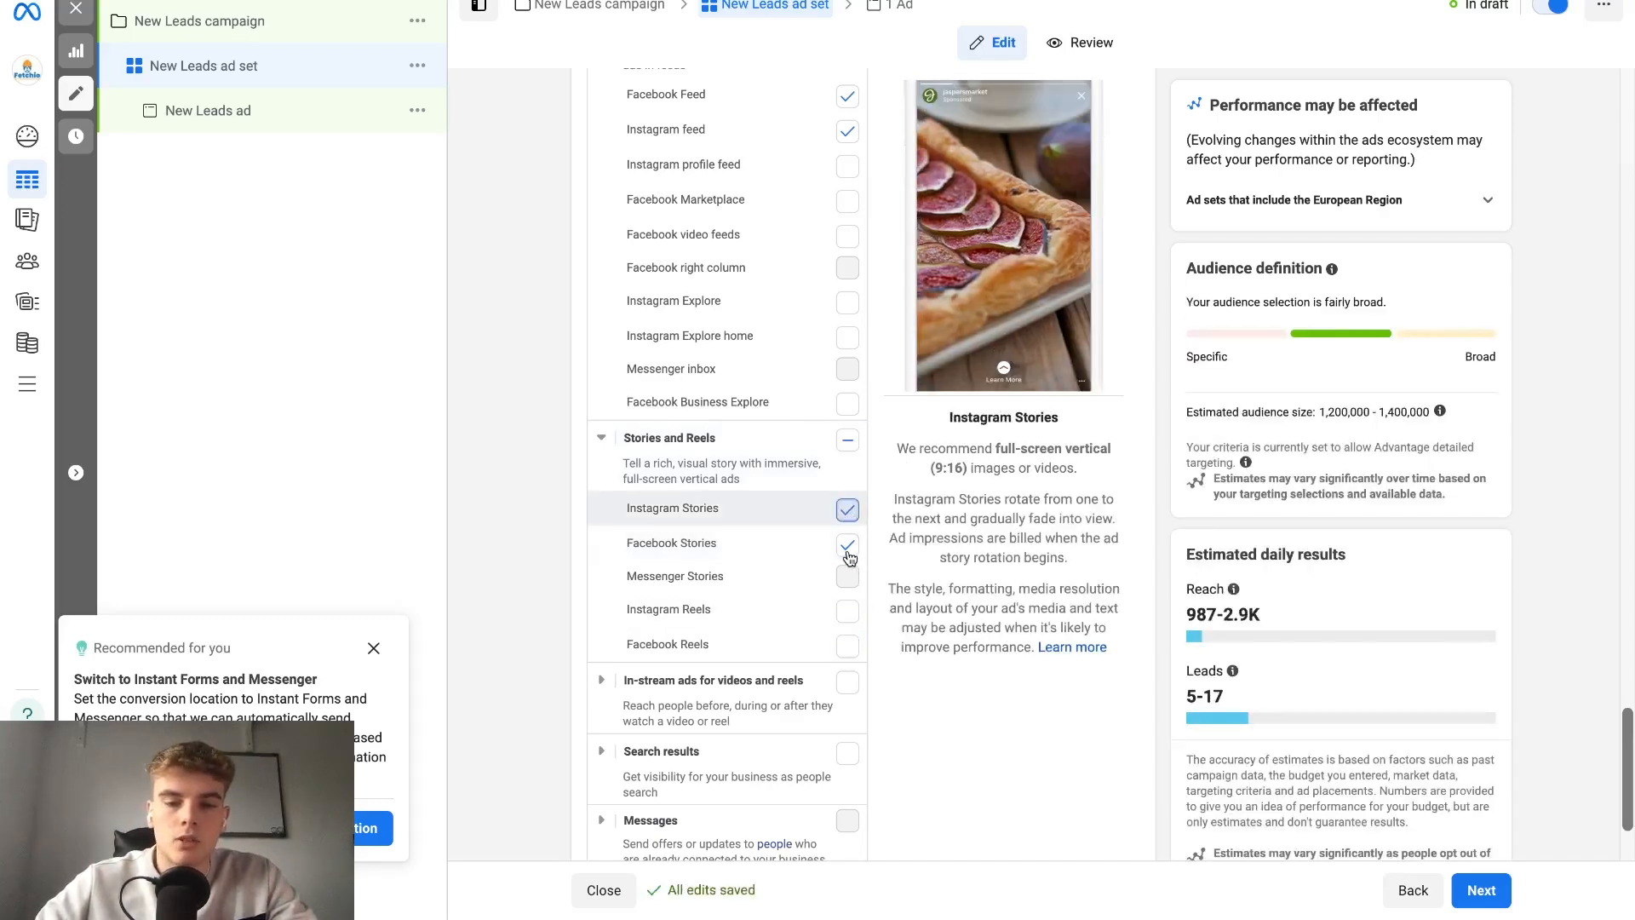
left_click(848, 552)
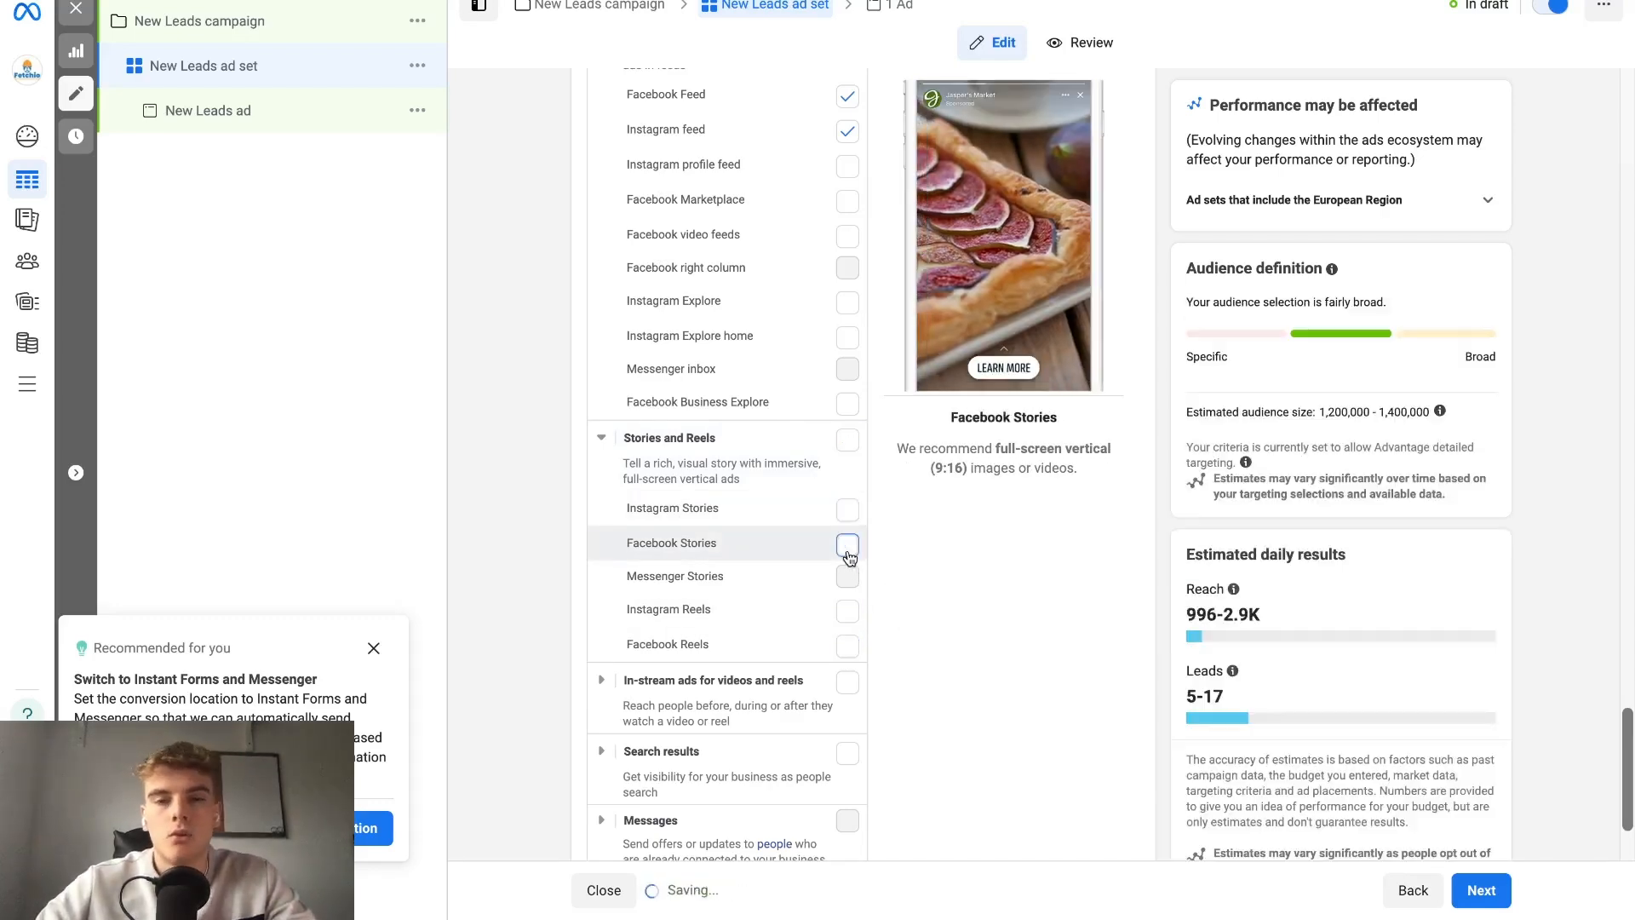
Show the remaining placement options and continue to the setup of the New Leads ad.
scroll(847, 553, "down", 2)
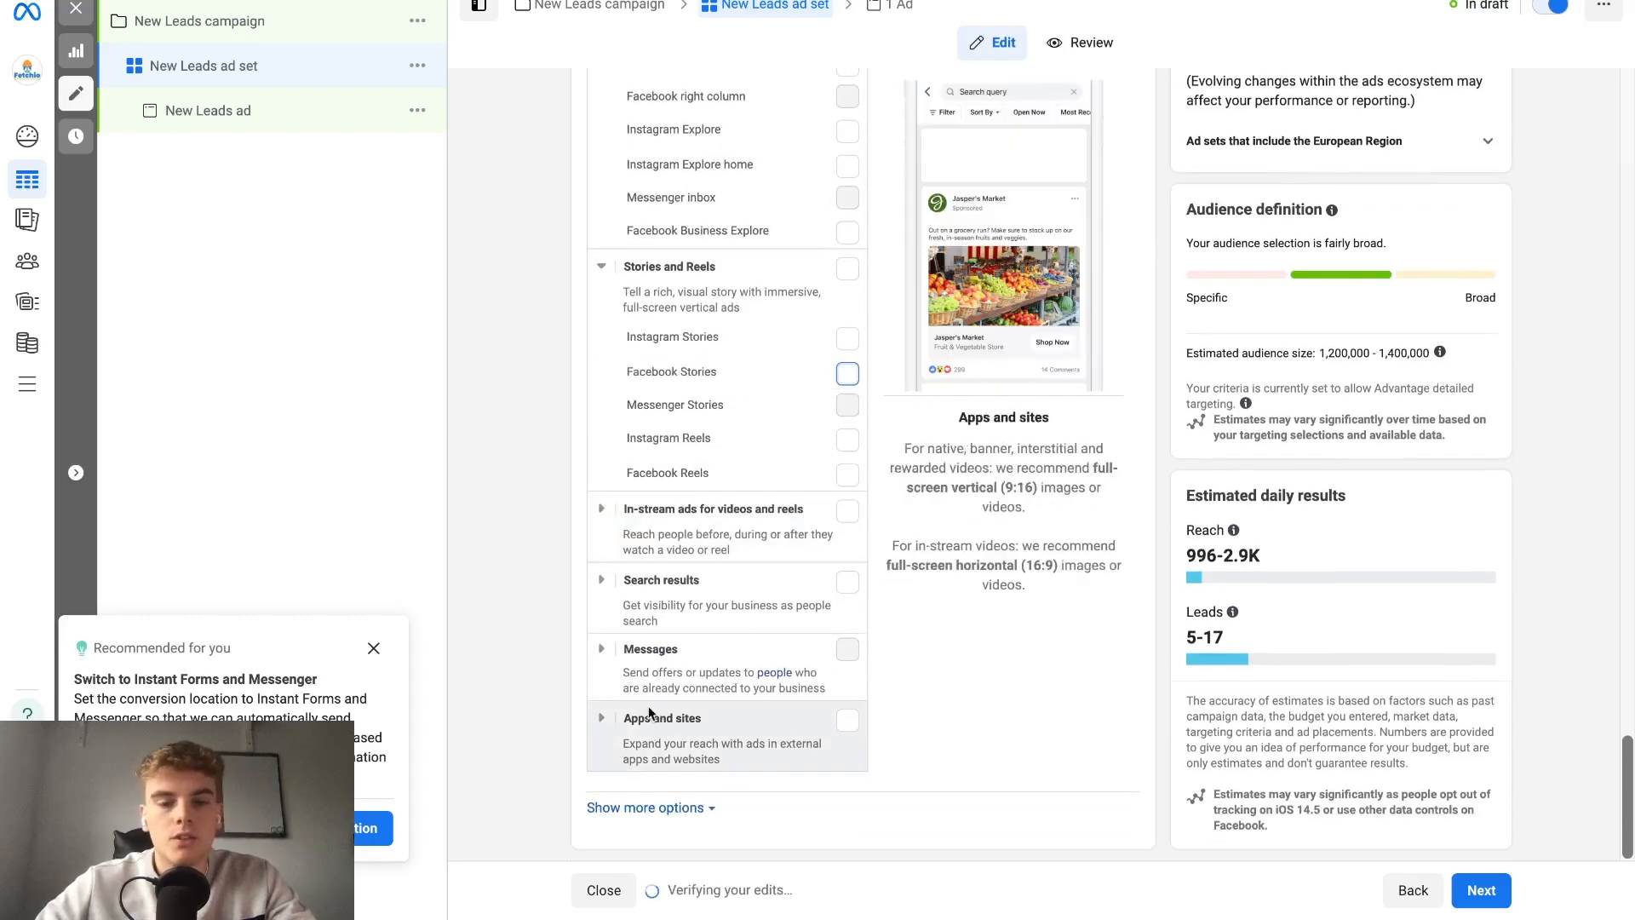
left_click(677, 809)
scroll(714, 741, "down", 5)
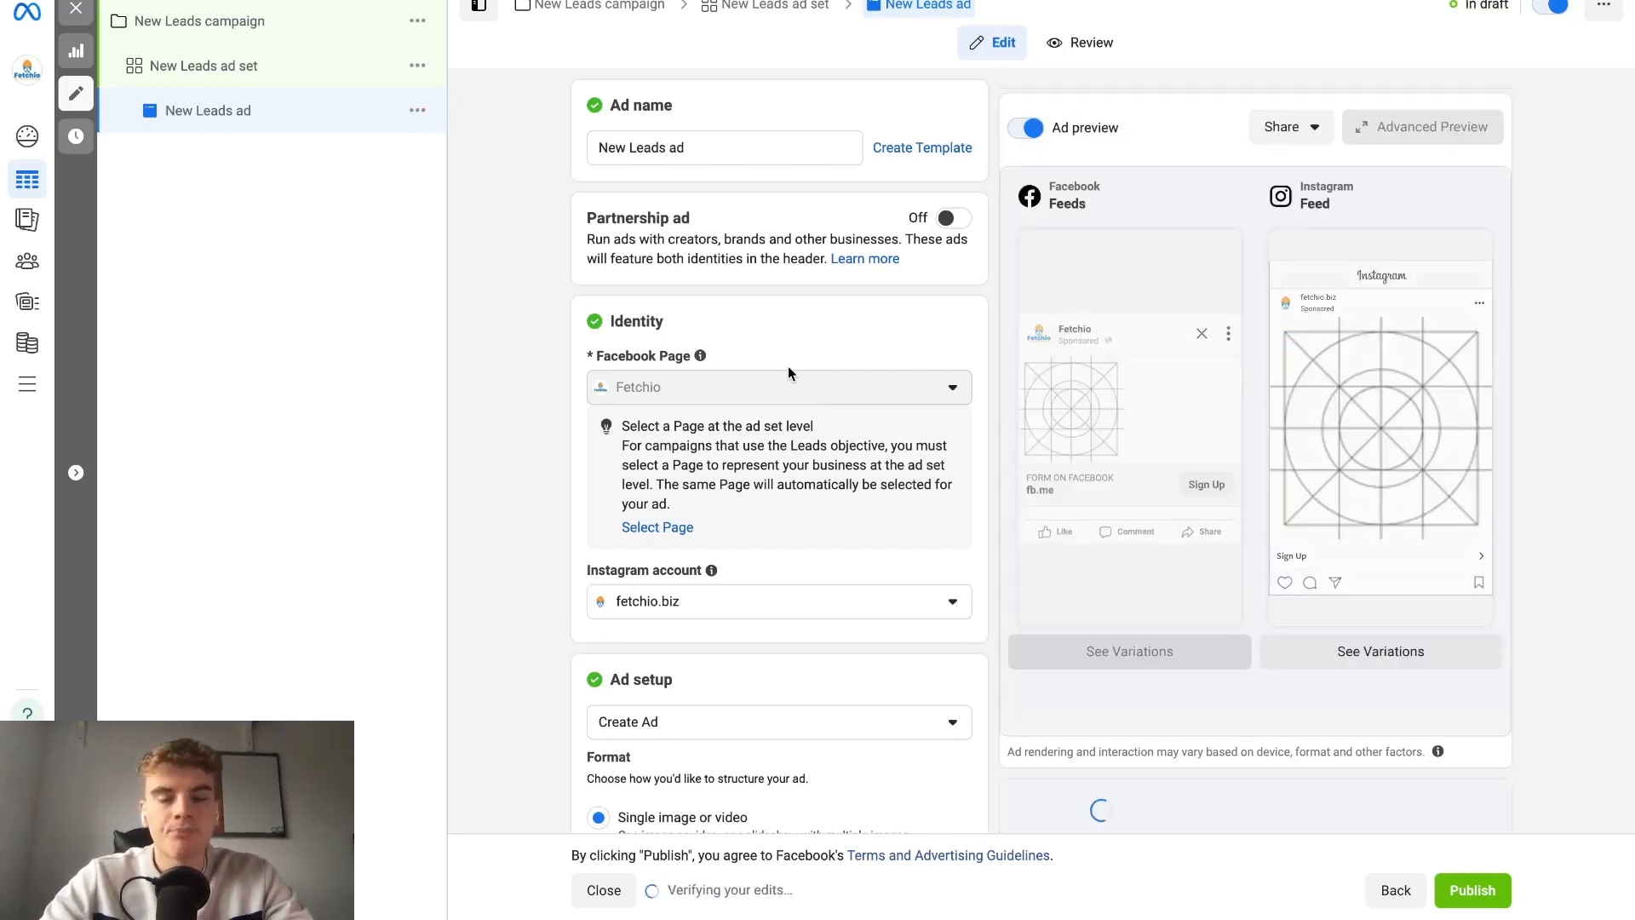
scroll(789, 372, "down", 4)
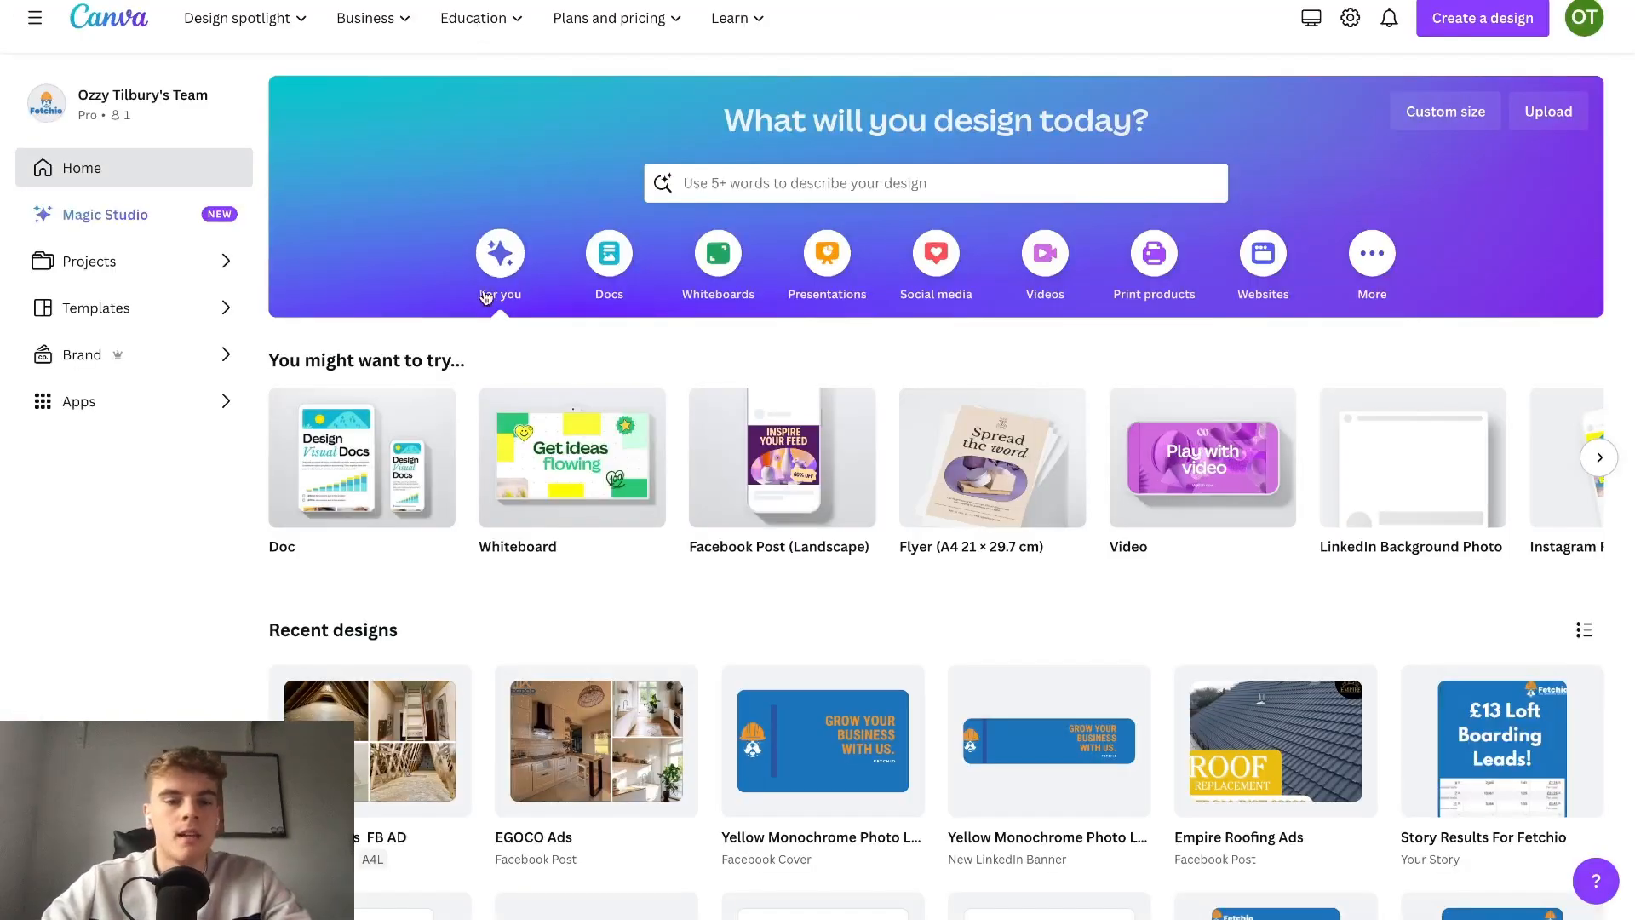
Switch to Canva and create a blank Facebook Post (Landscape) design.
mouse_move(842, 460)
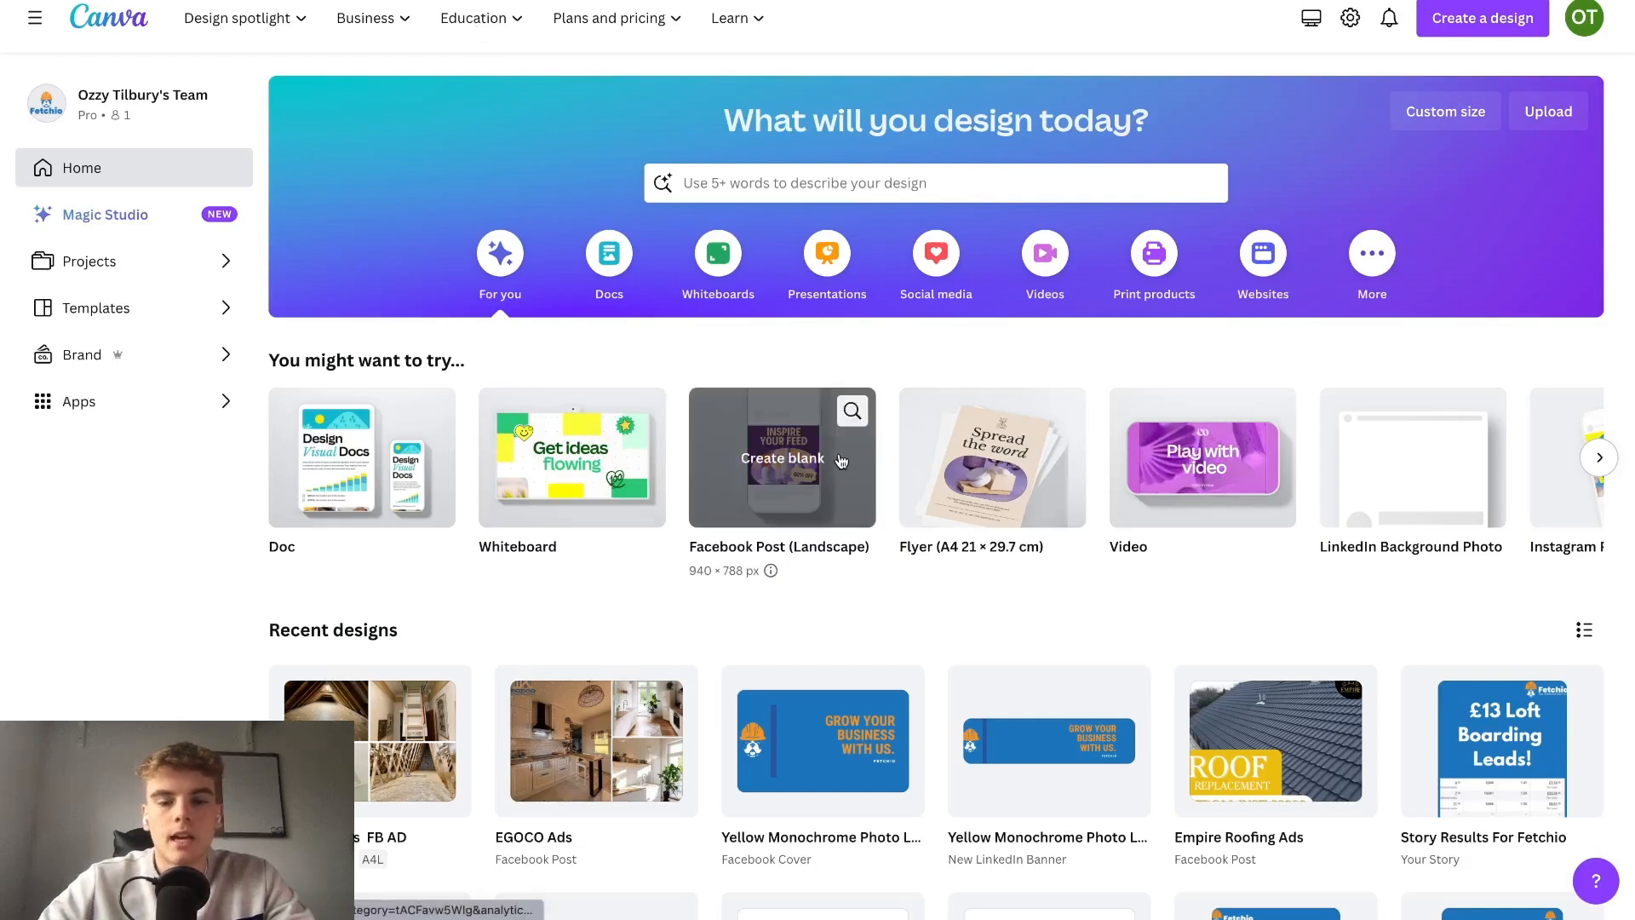
left_click(841, 461)
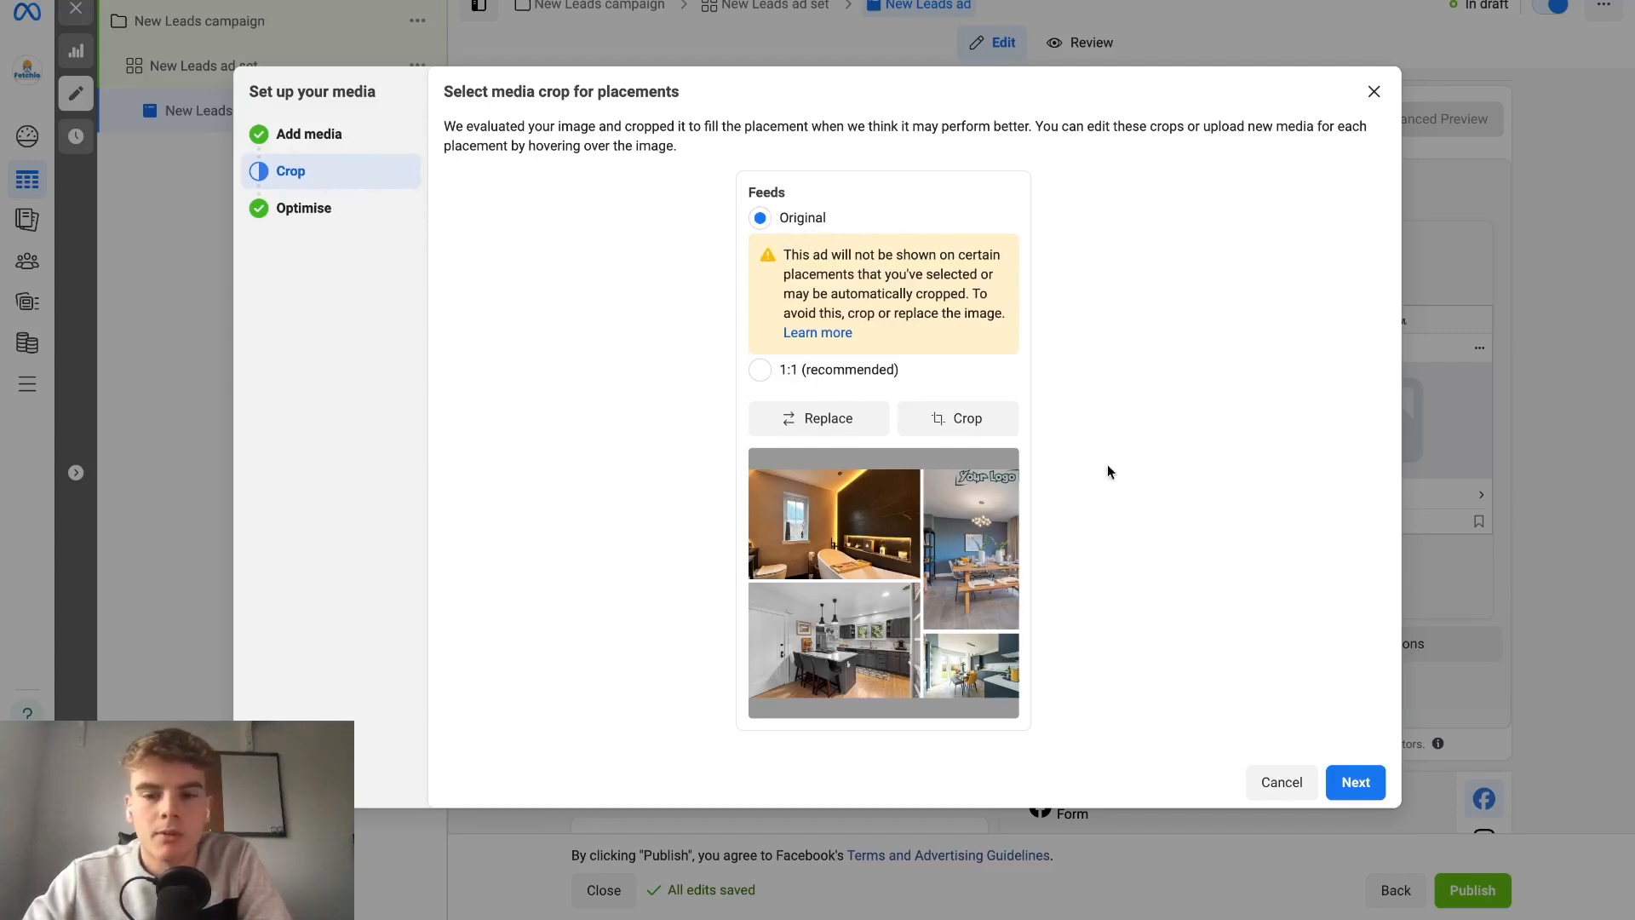
Keep the original image crop for Feeds in Ads Manager and look through the Advantage+ creative optimisations.
left_click(1360, 785)
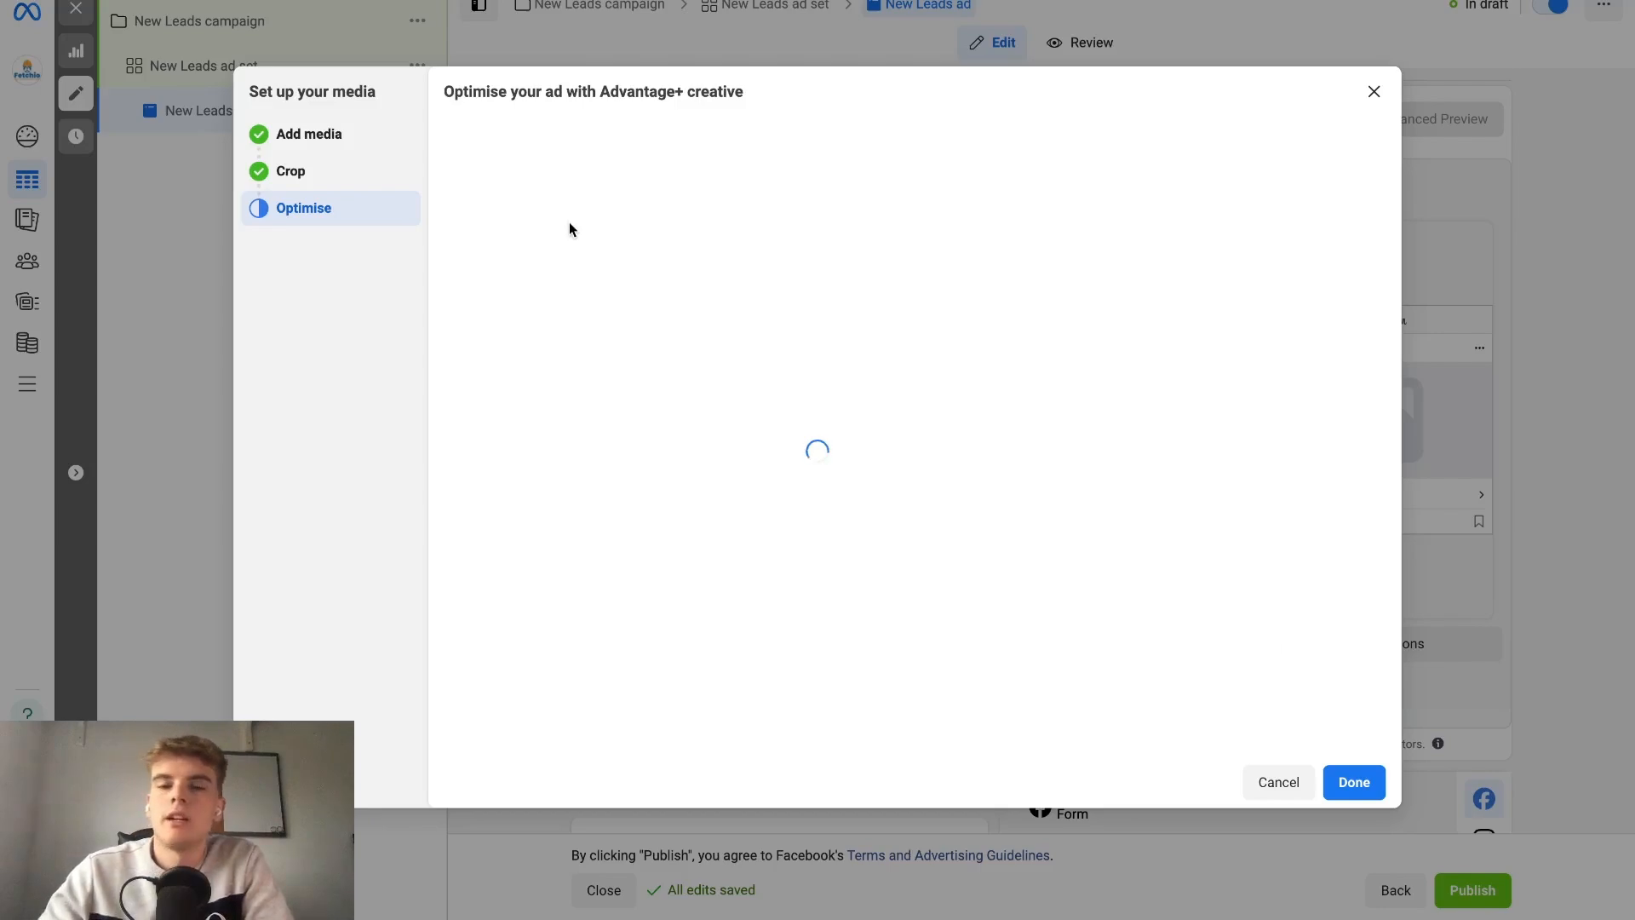
scroll(569, 223, "down", 1)
scroll(569, 221, "down", 3)
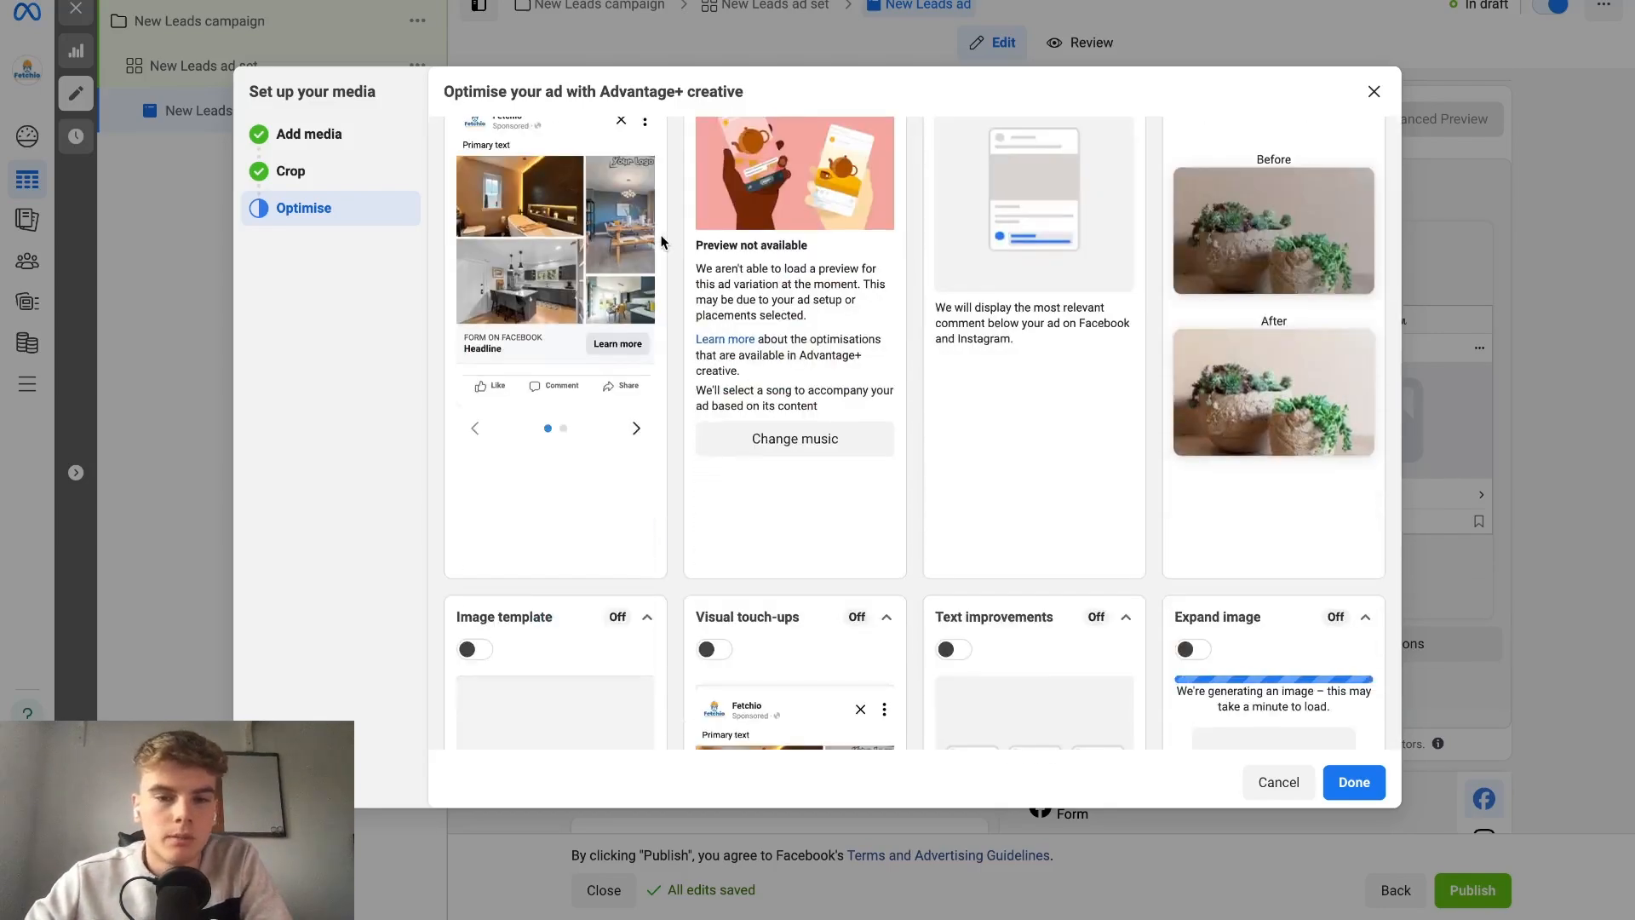
scroll(661, 241, "up", 3)
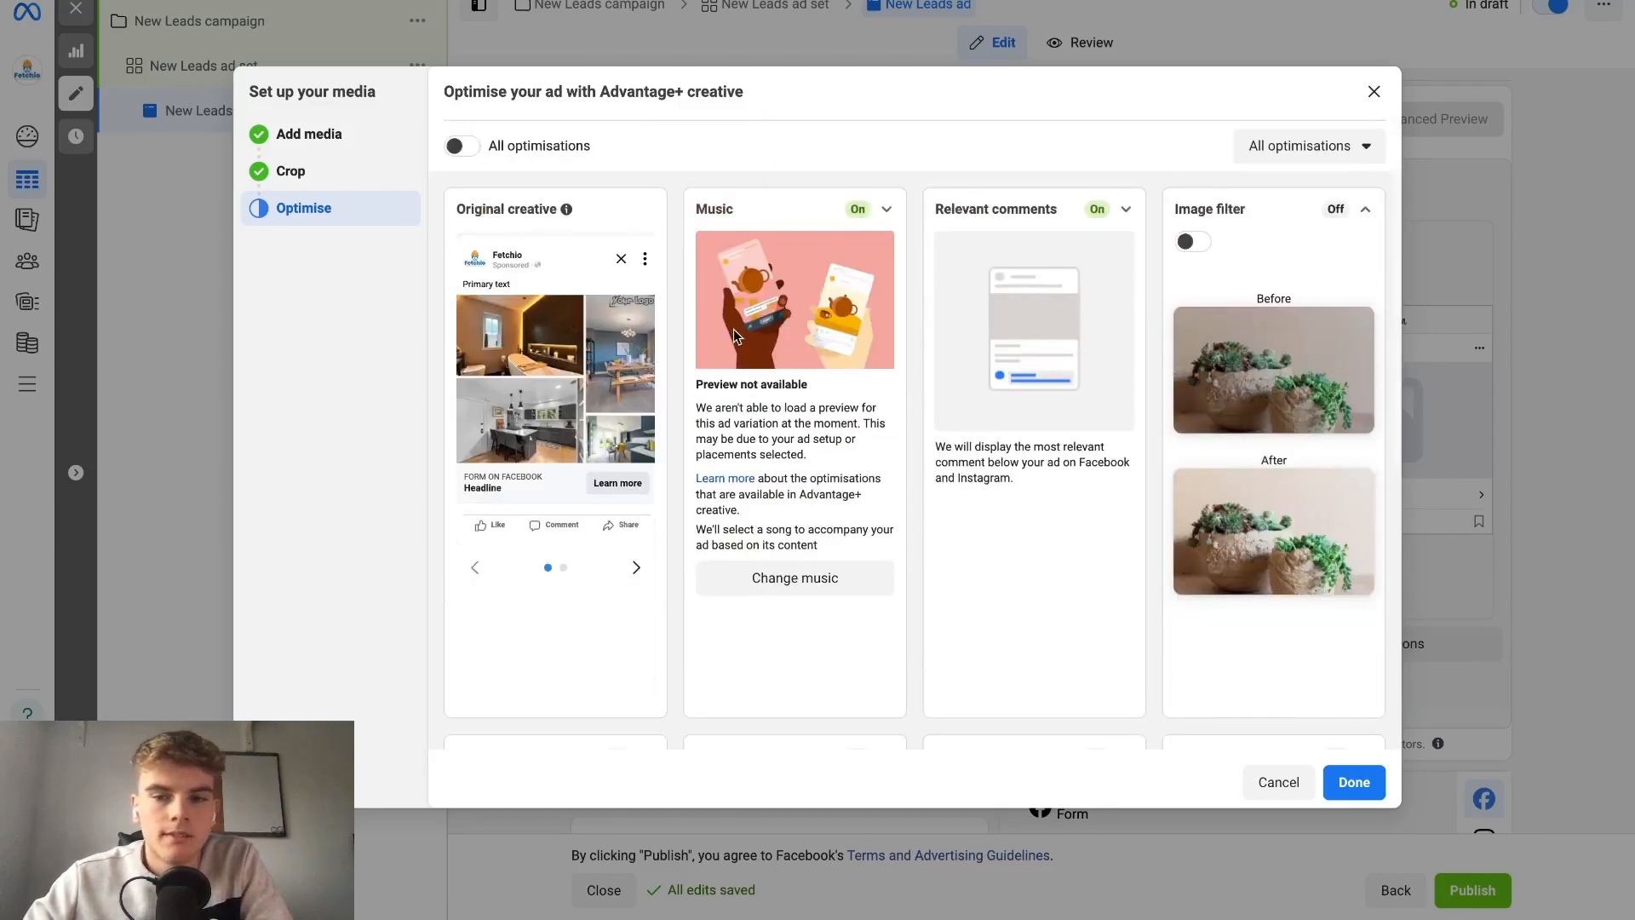
Turn off the Music optimisation, keep Relevant comments on, review the remaining Advantage+ creative options and finish the media setup.
left_click(886, 209)
left_click(722, 242)
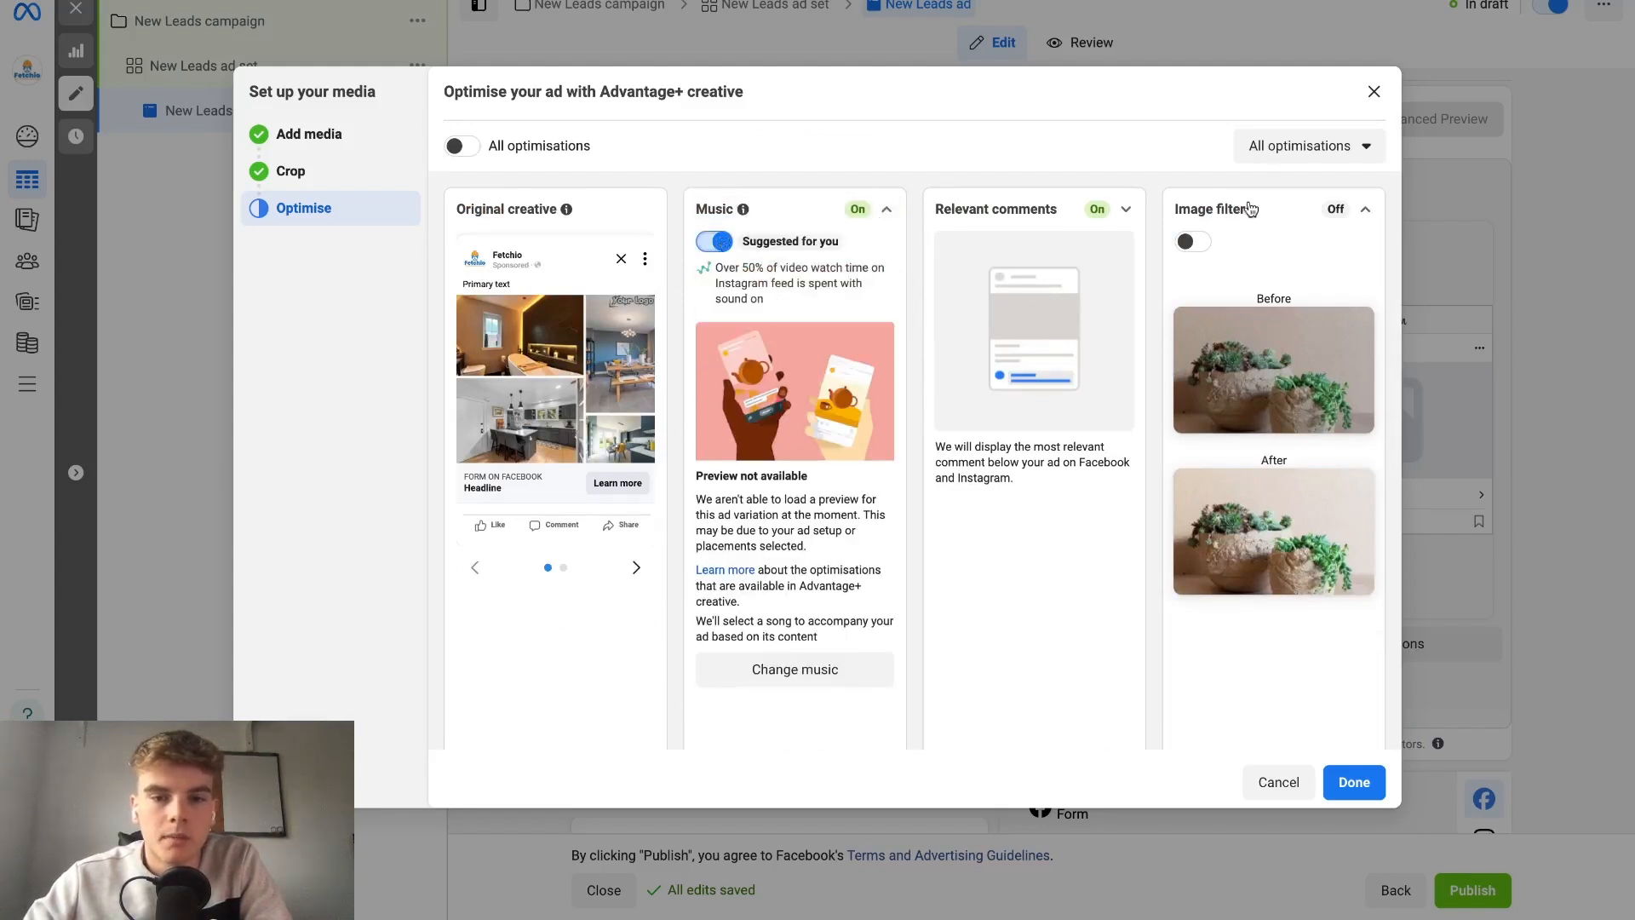
left_click(1126, 208)
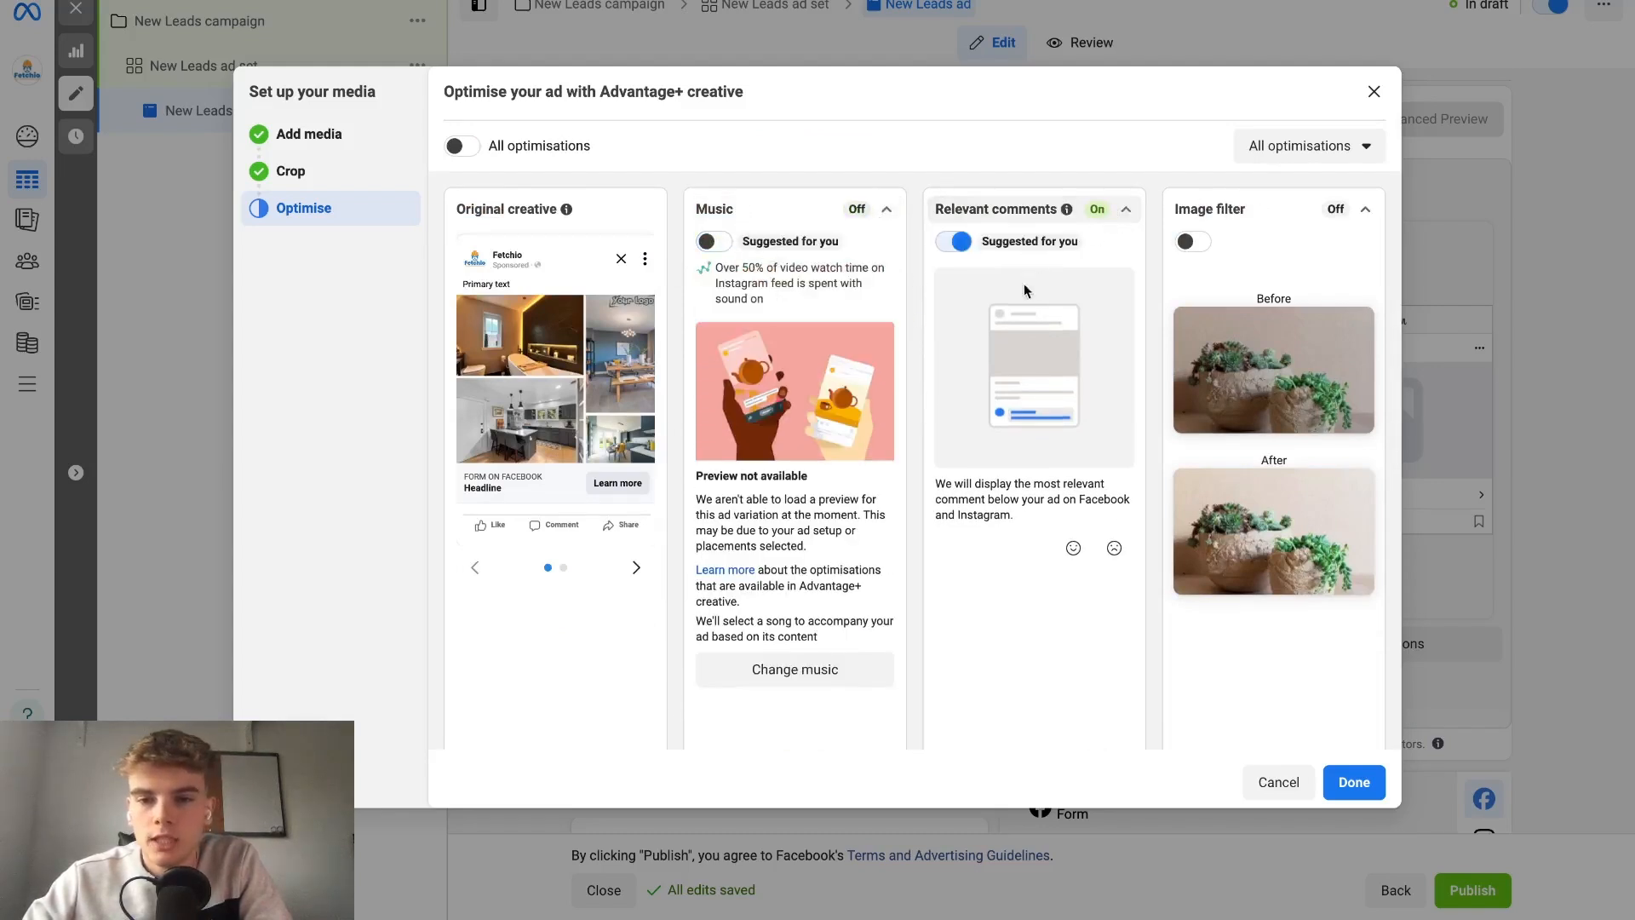
left_click(1126, 209)
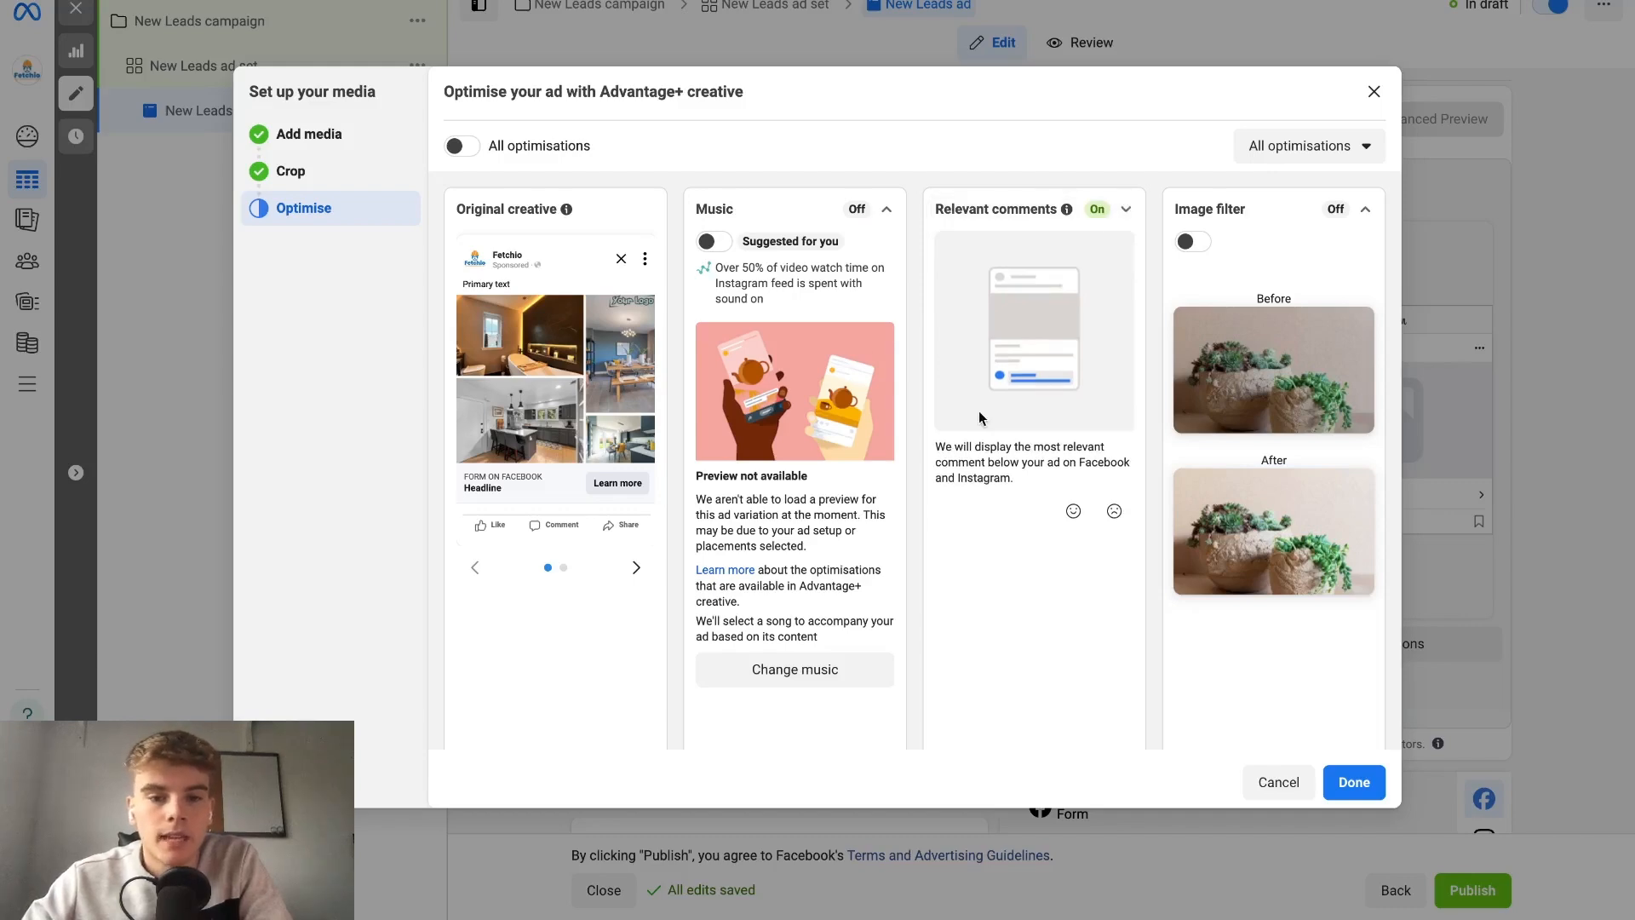
scroll(975, 413, "down", 5)
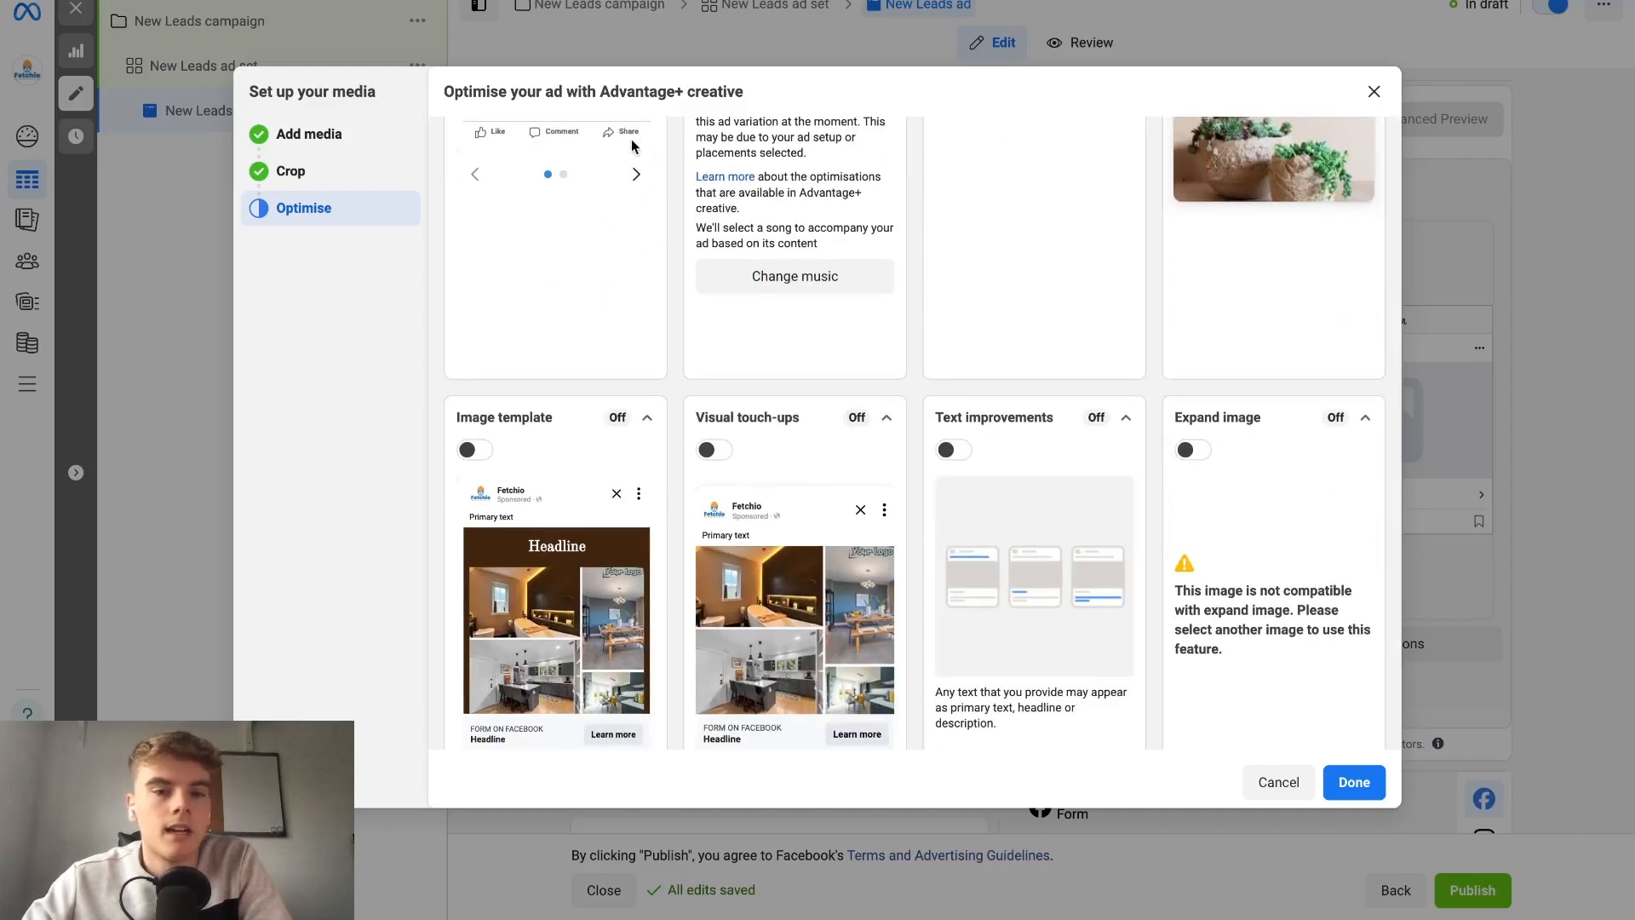
scroll(575, 583, "down", 2)
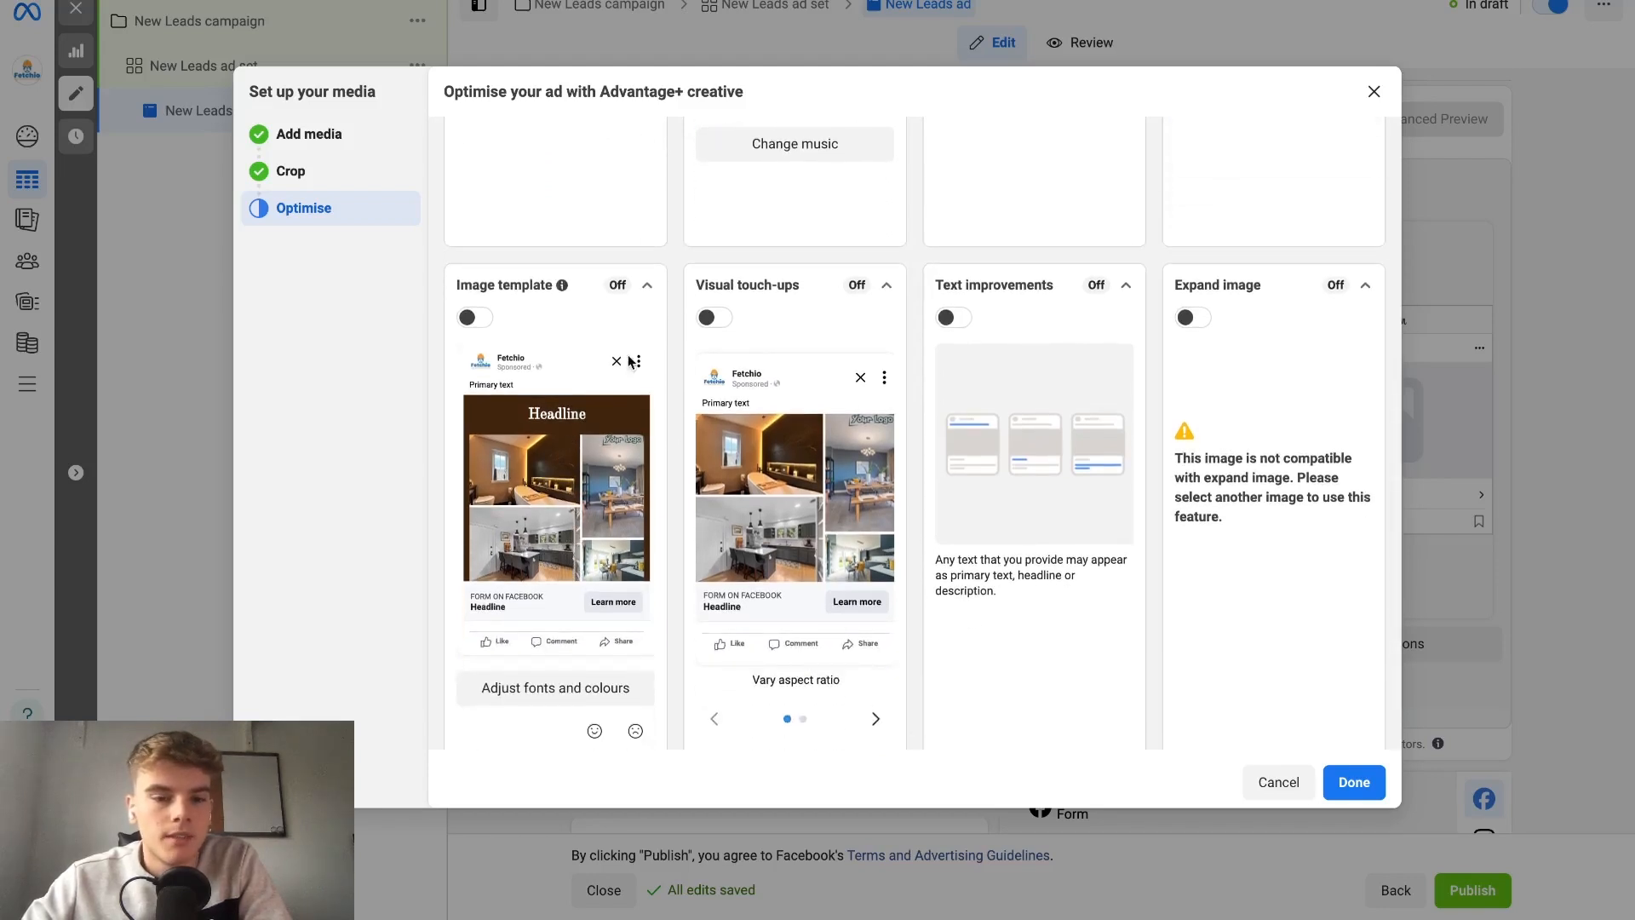
scroll(1193, 511, "up", 1)
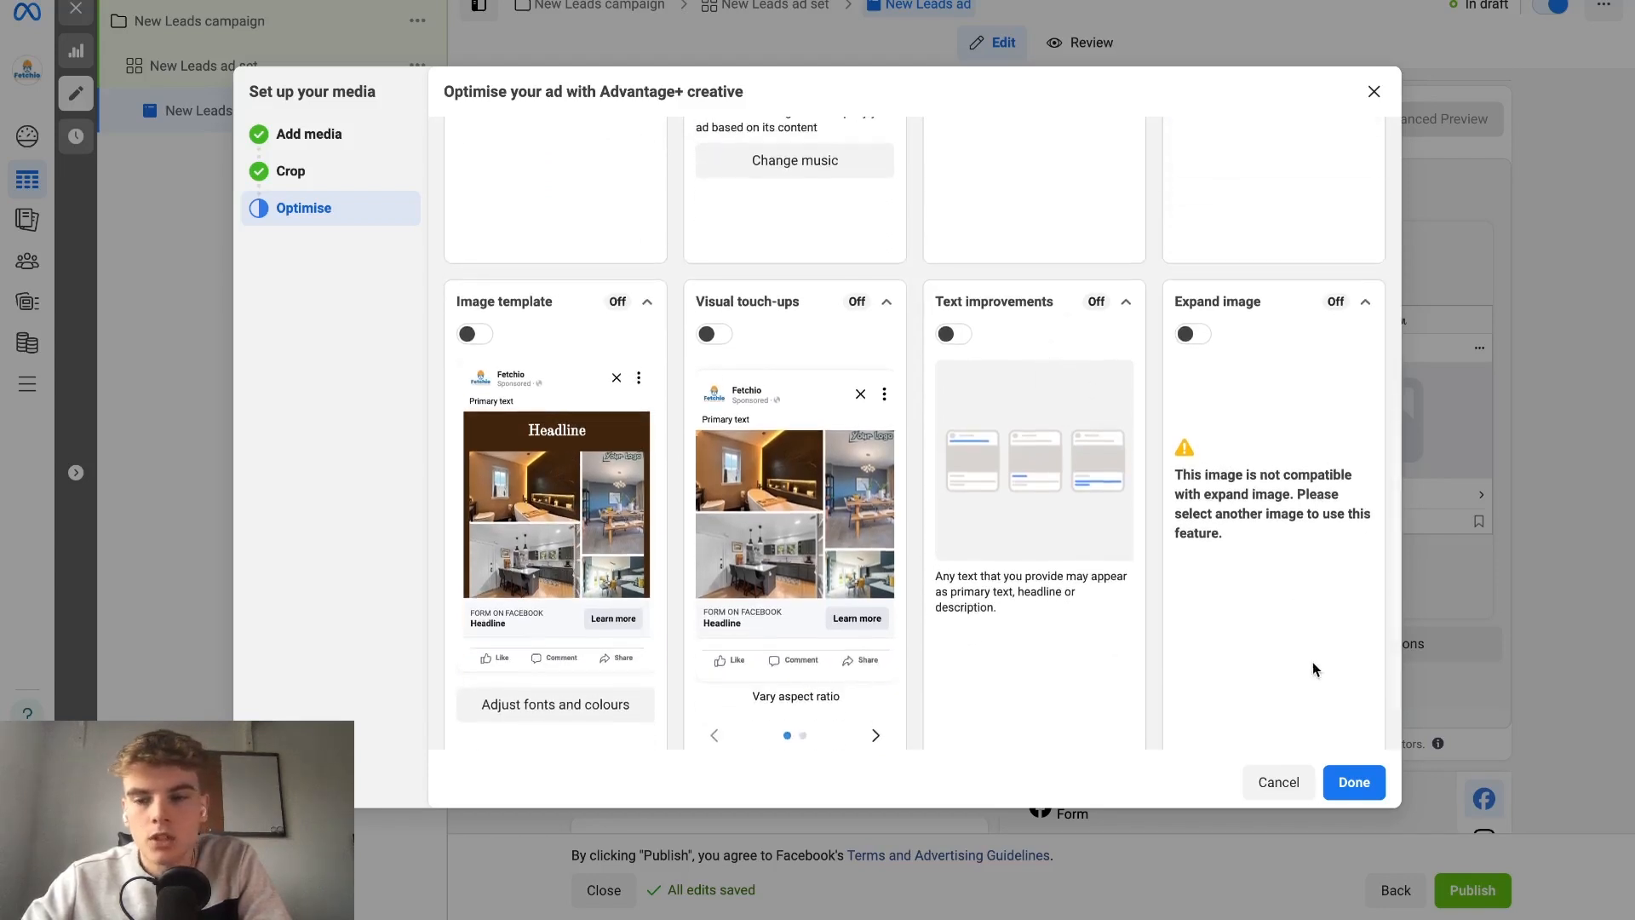
left_click(1356, 782)
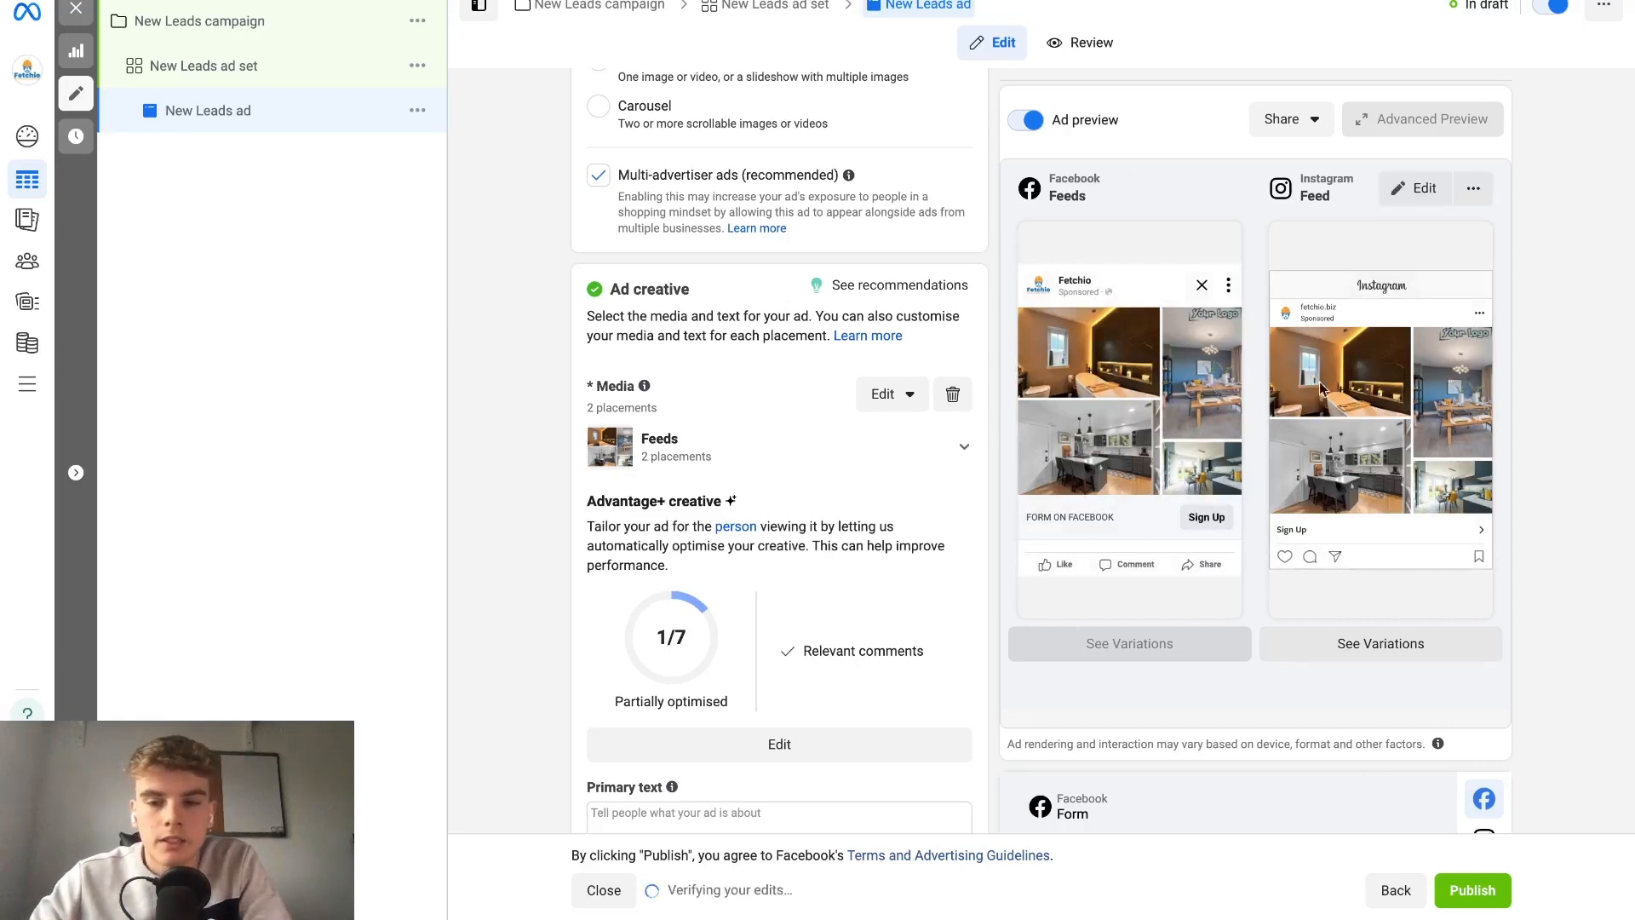
Paste the prepared ad copy starting "Benefit of service (Turn into Question)?" as the primary text and add a blank second text option.
scroll(867, 526, "down", 3)
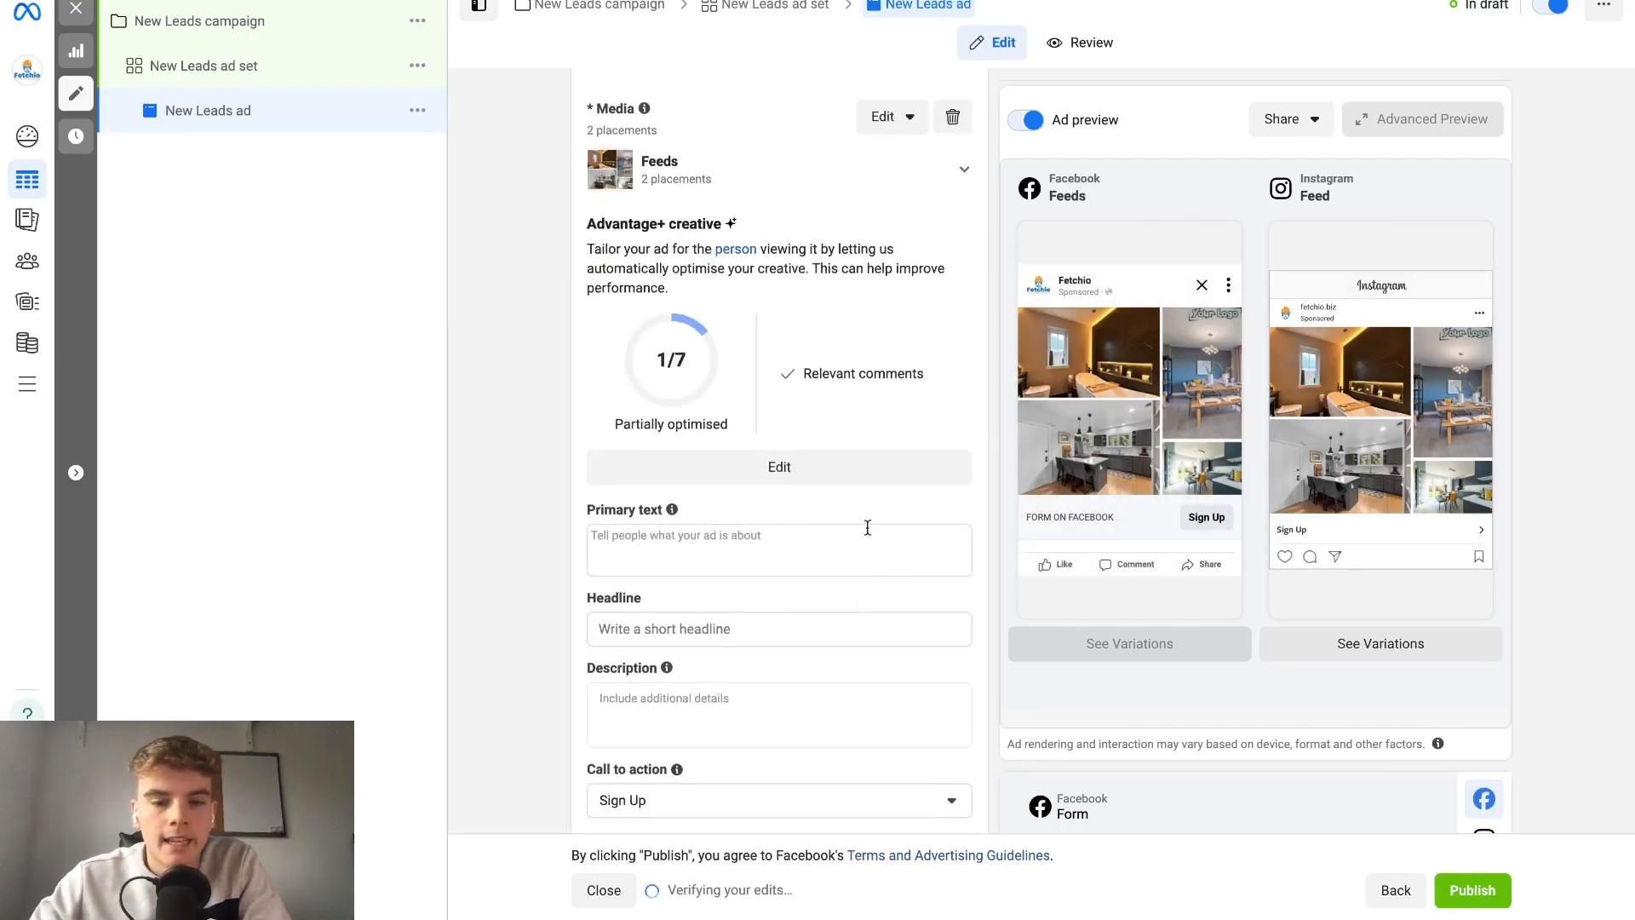
scroll(841, 533, "down", 2)
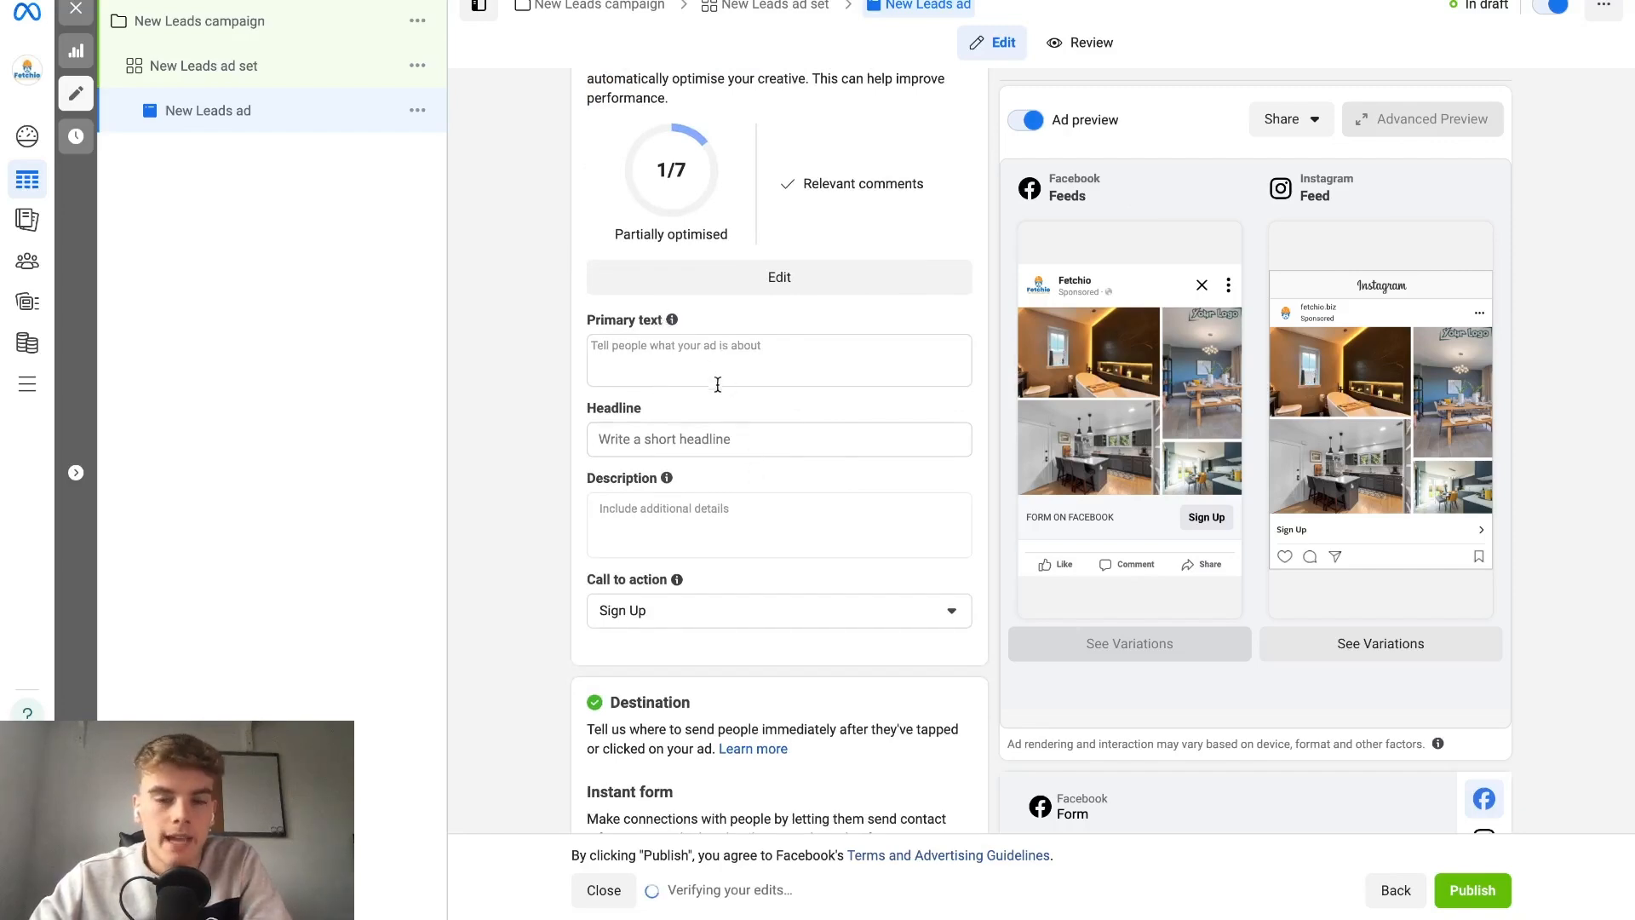
key("ctrl+Tab")
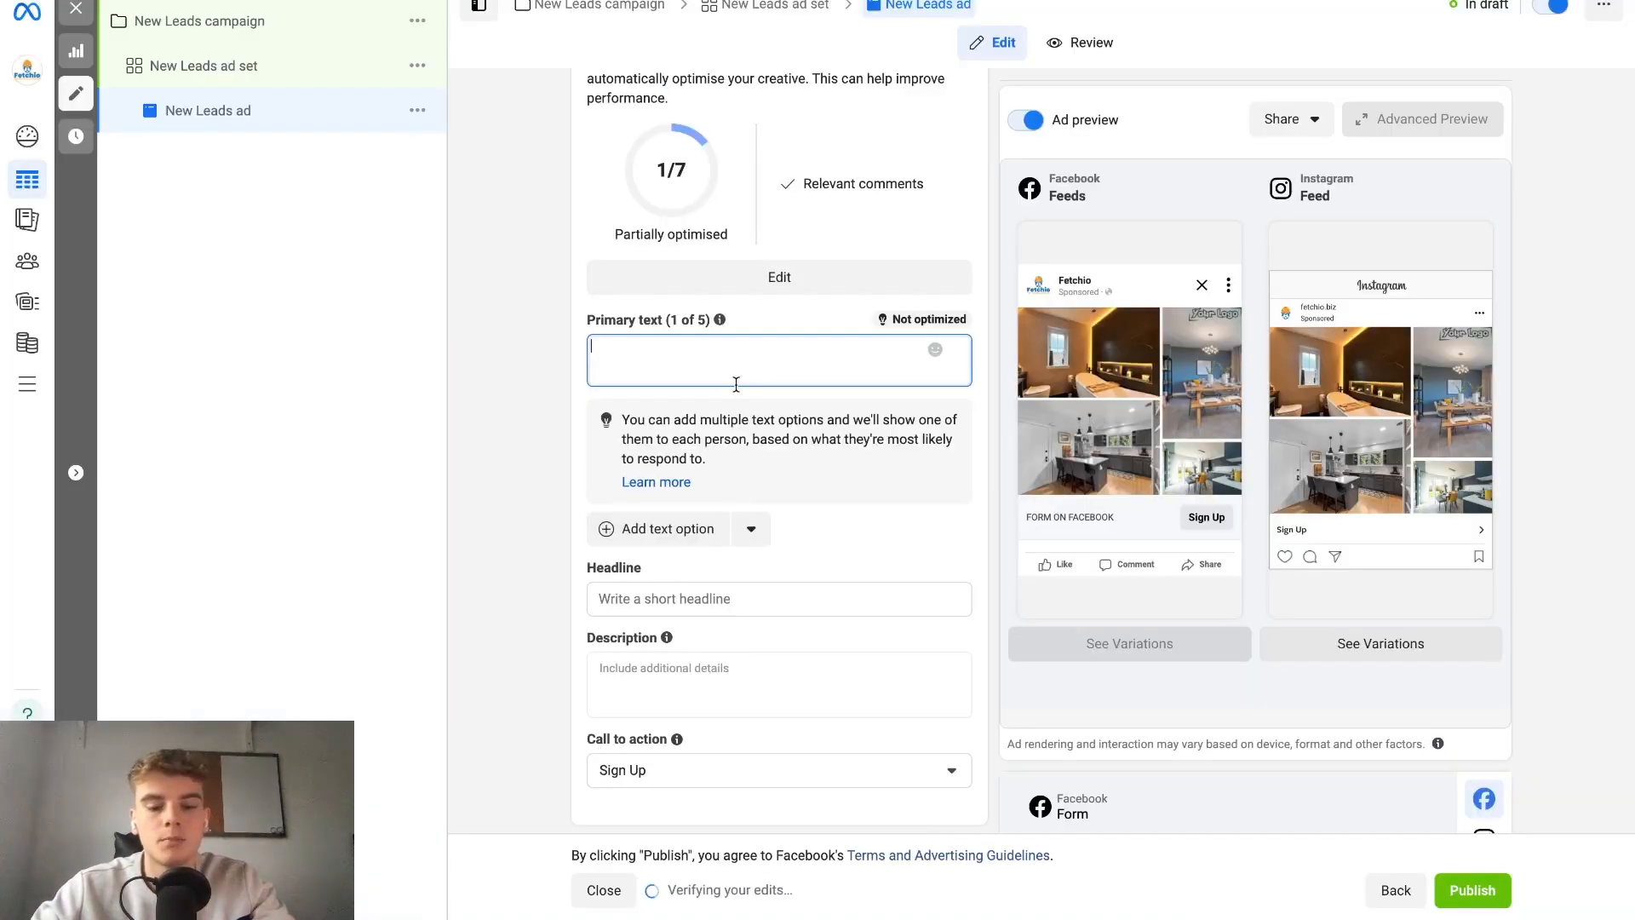
type("Benefit of service (Turn into Question)?🏠  We can transform your Home in just 1 day. Give your home the spacious feel that you desire! (PainPoint)  Book your Free Survey now by clicking 'Get Quote' below! (CTA)")
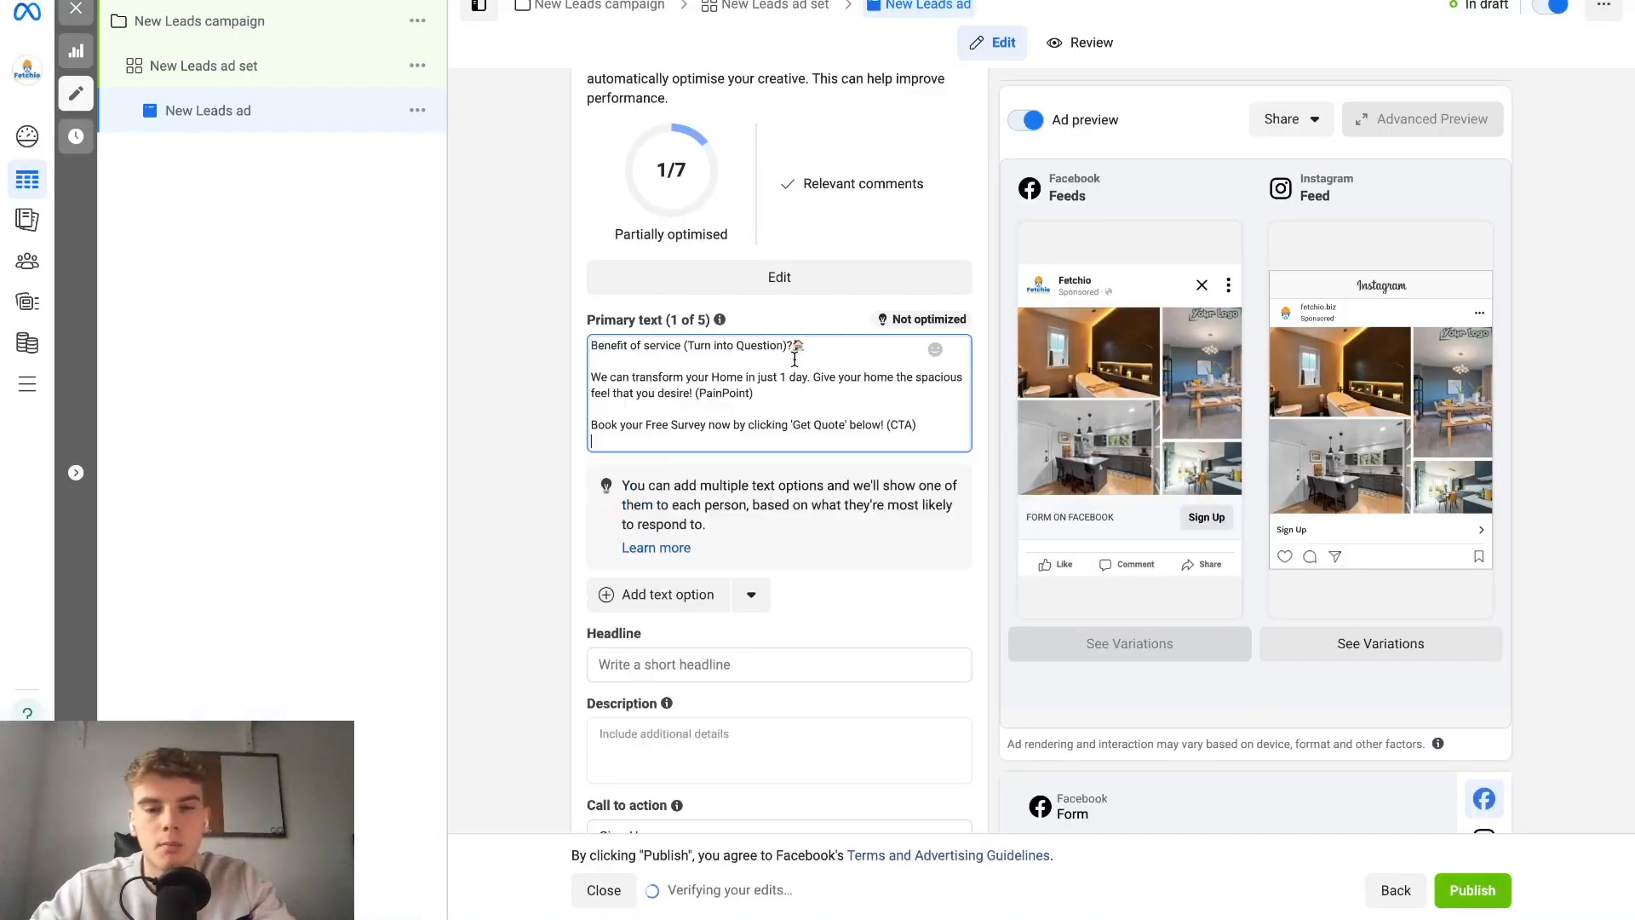
left_click(663, 594)
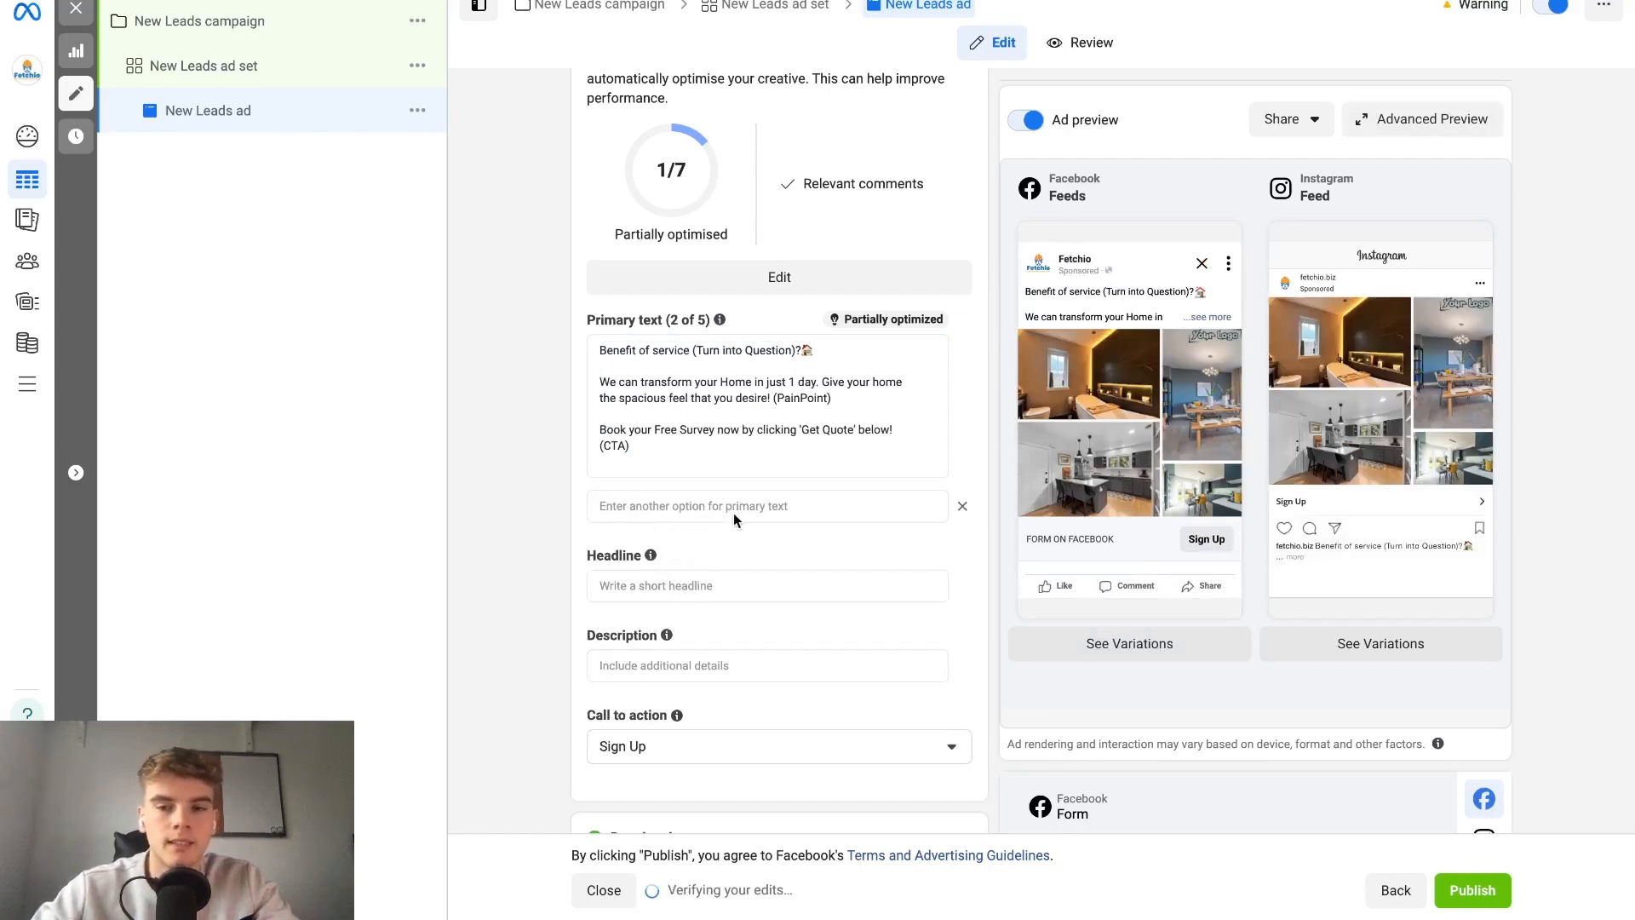
left_click(706, 502)
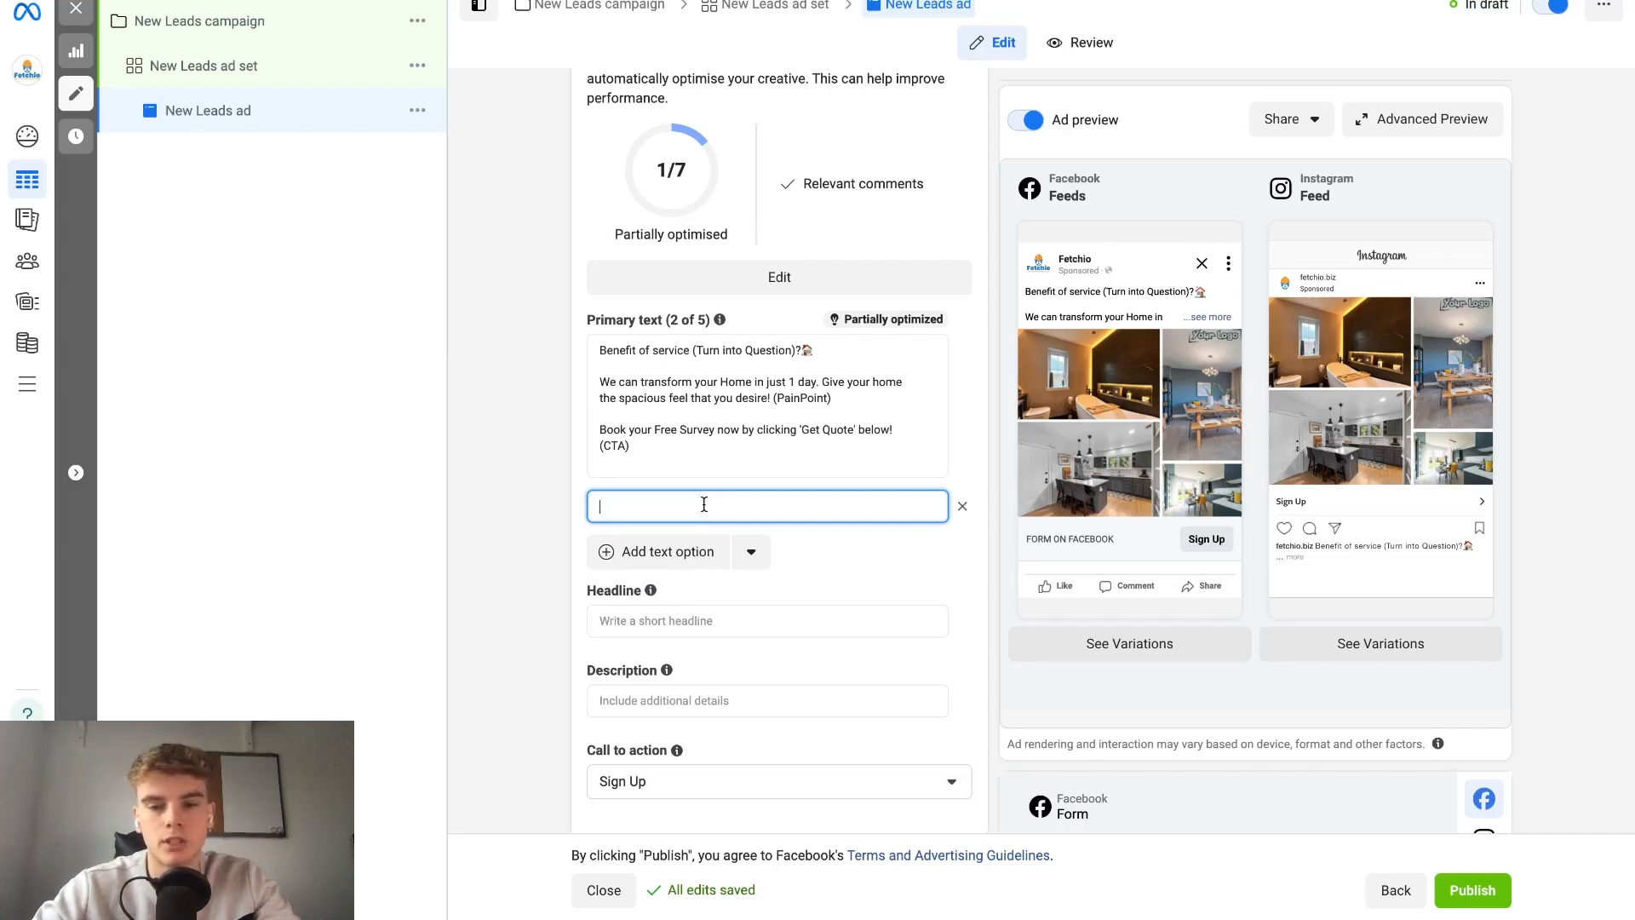
Enter the headline "Start Your Transformative Journey Here" and leave the description empty.
left_click(718, 620)
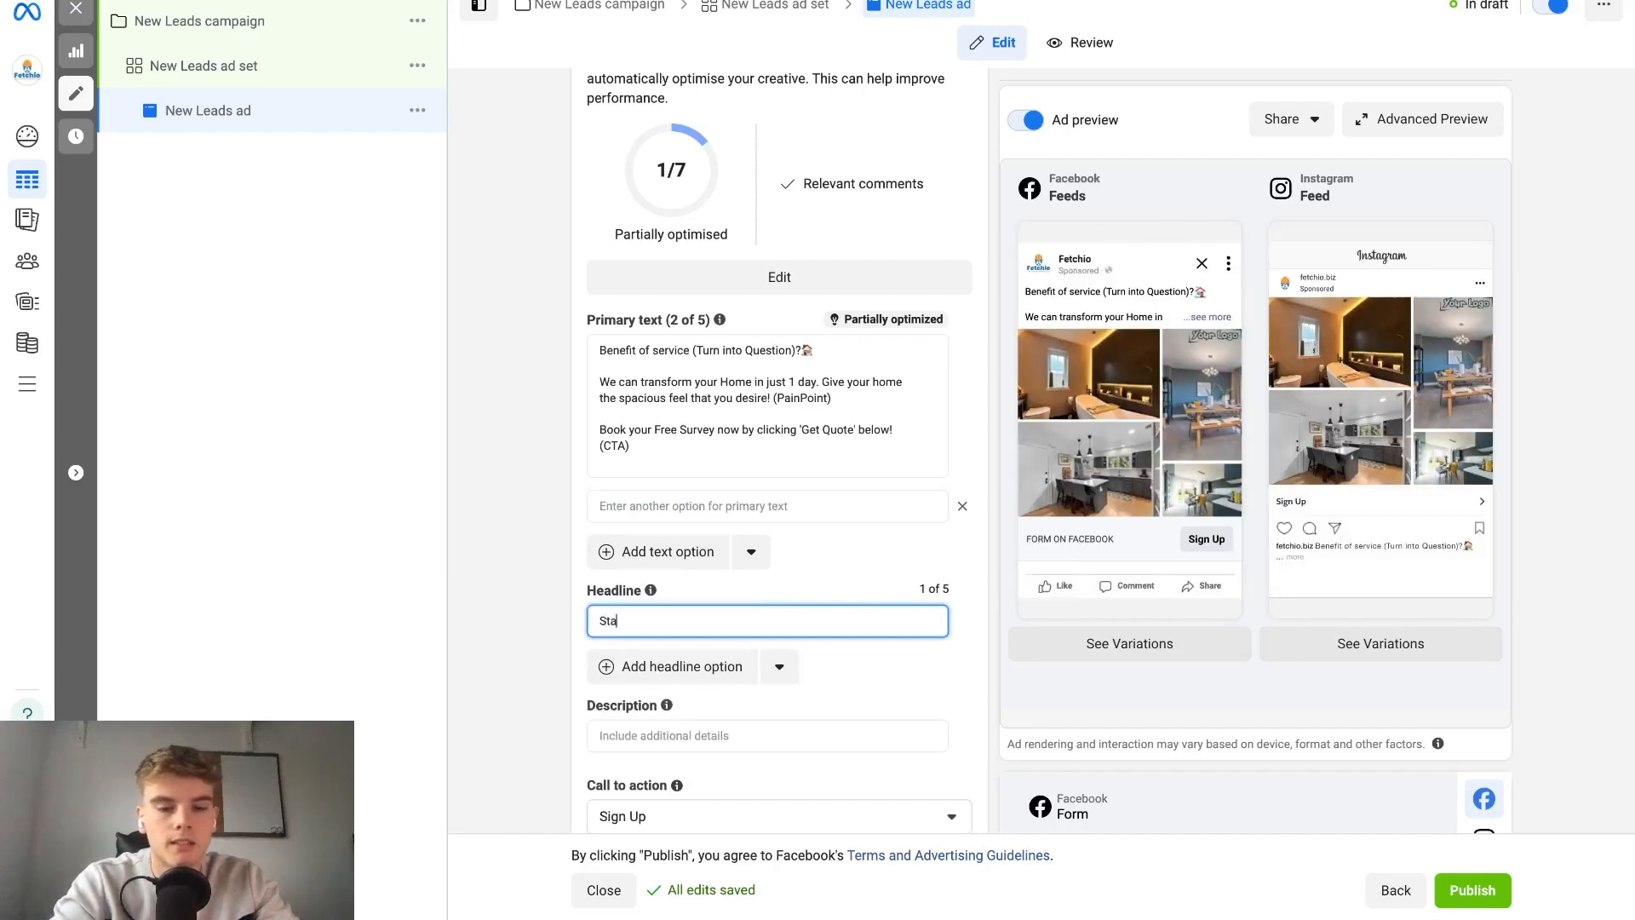
type("Your Transformative J")
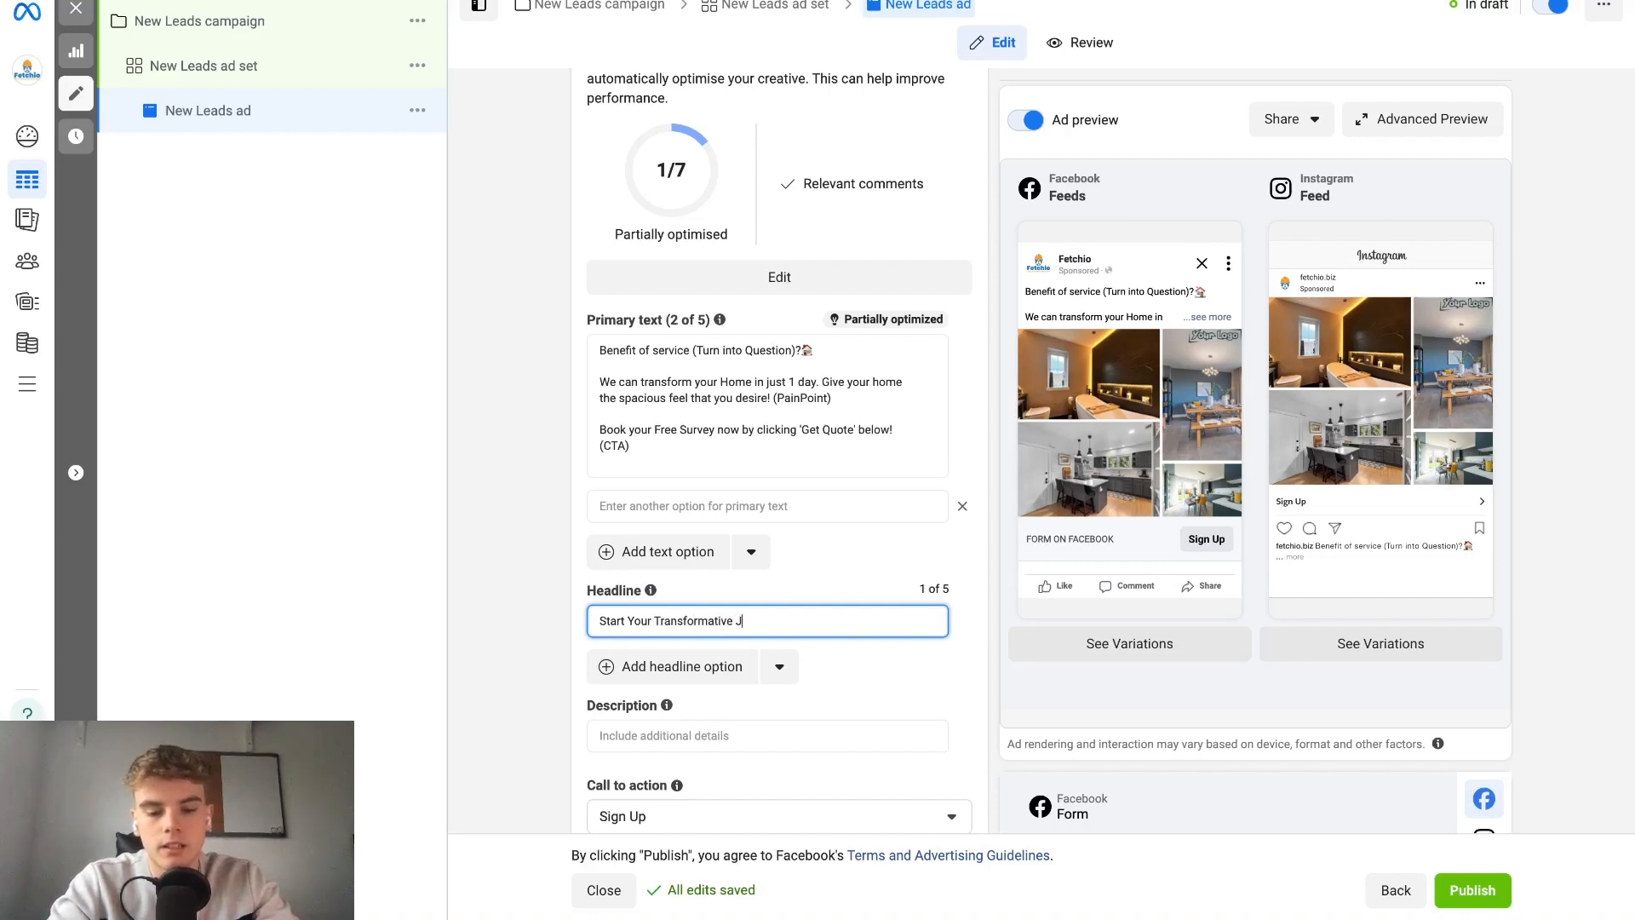
type("ourney Here")
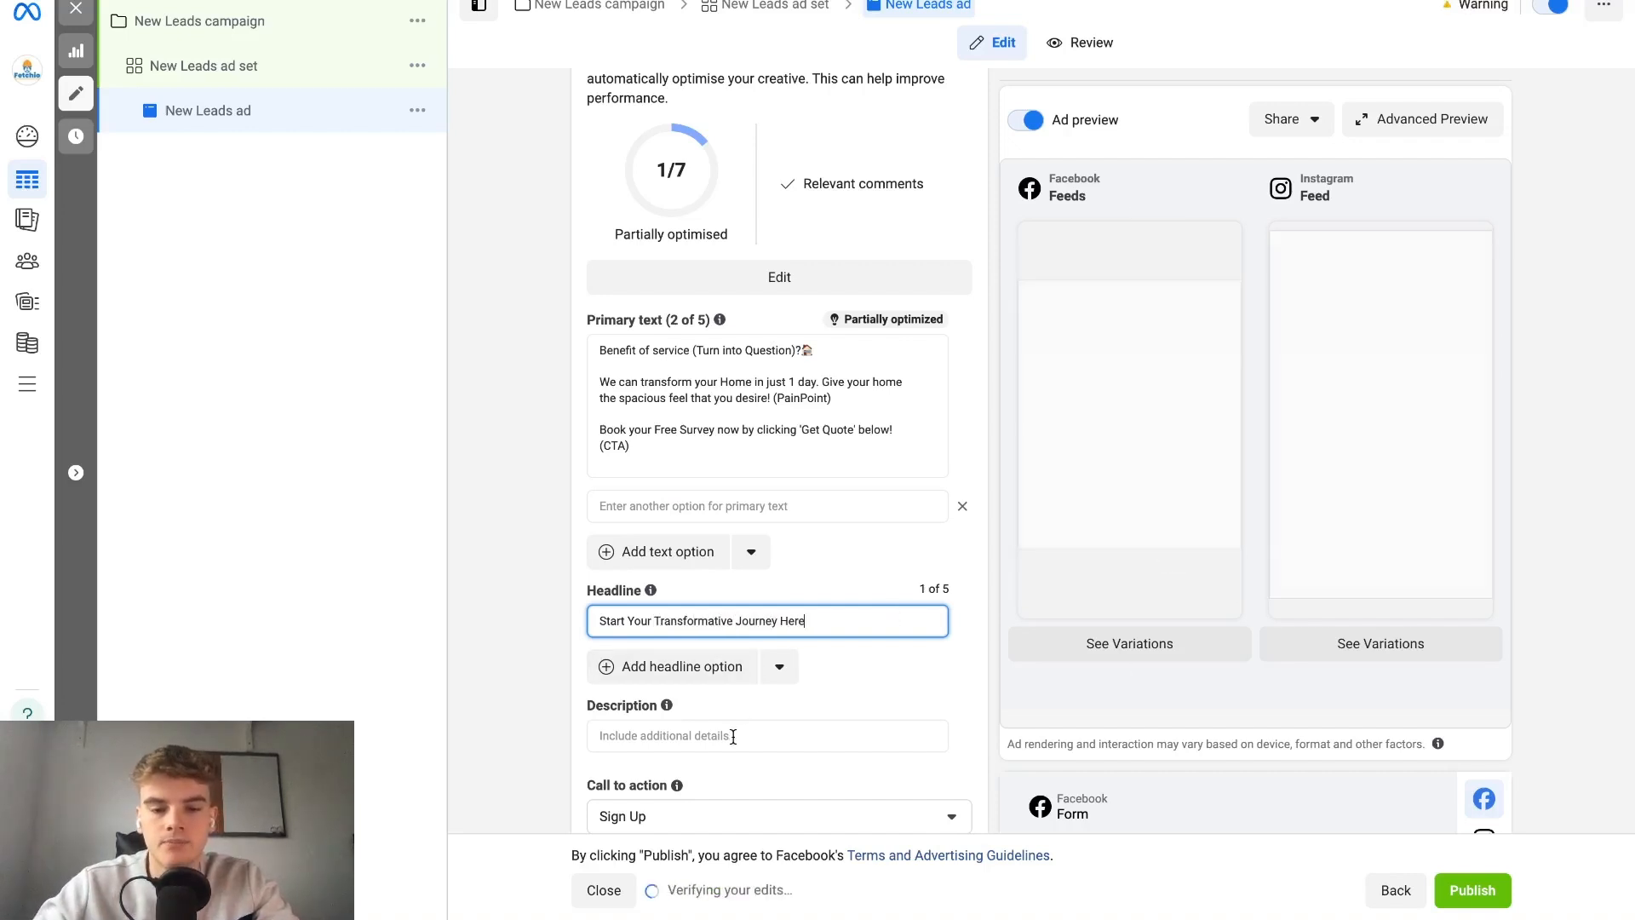
left_click(733, 736)
Try Book Now as the ad's call to action and settle on Get Quote.
scroll(766, 664, "down", 3)
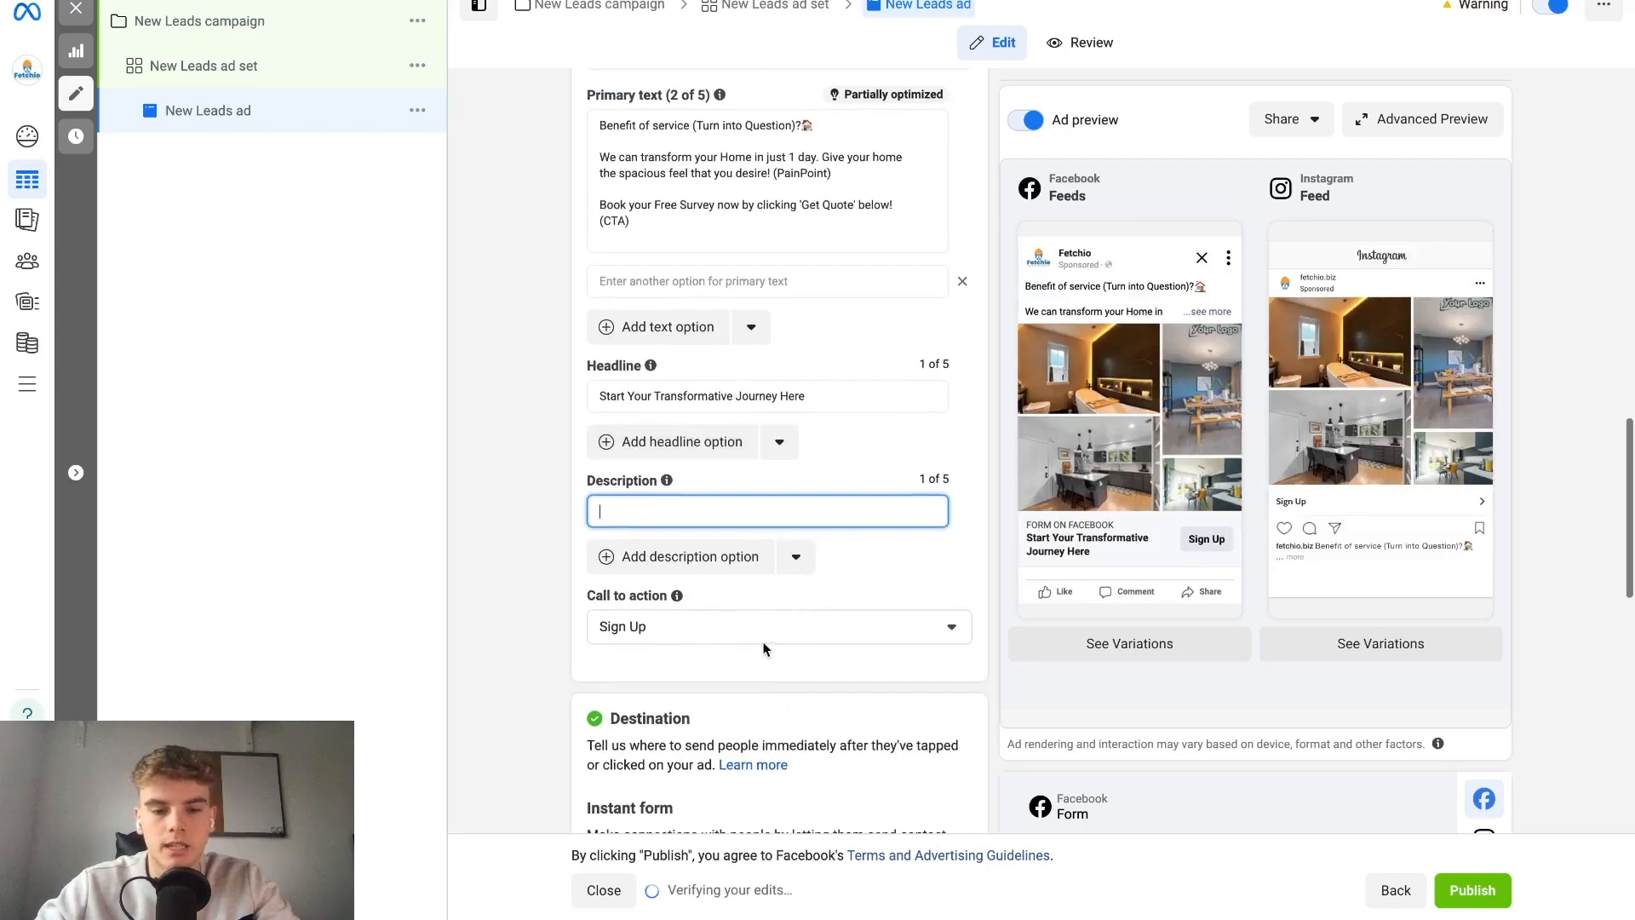
left_click(778, 627)
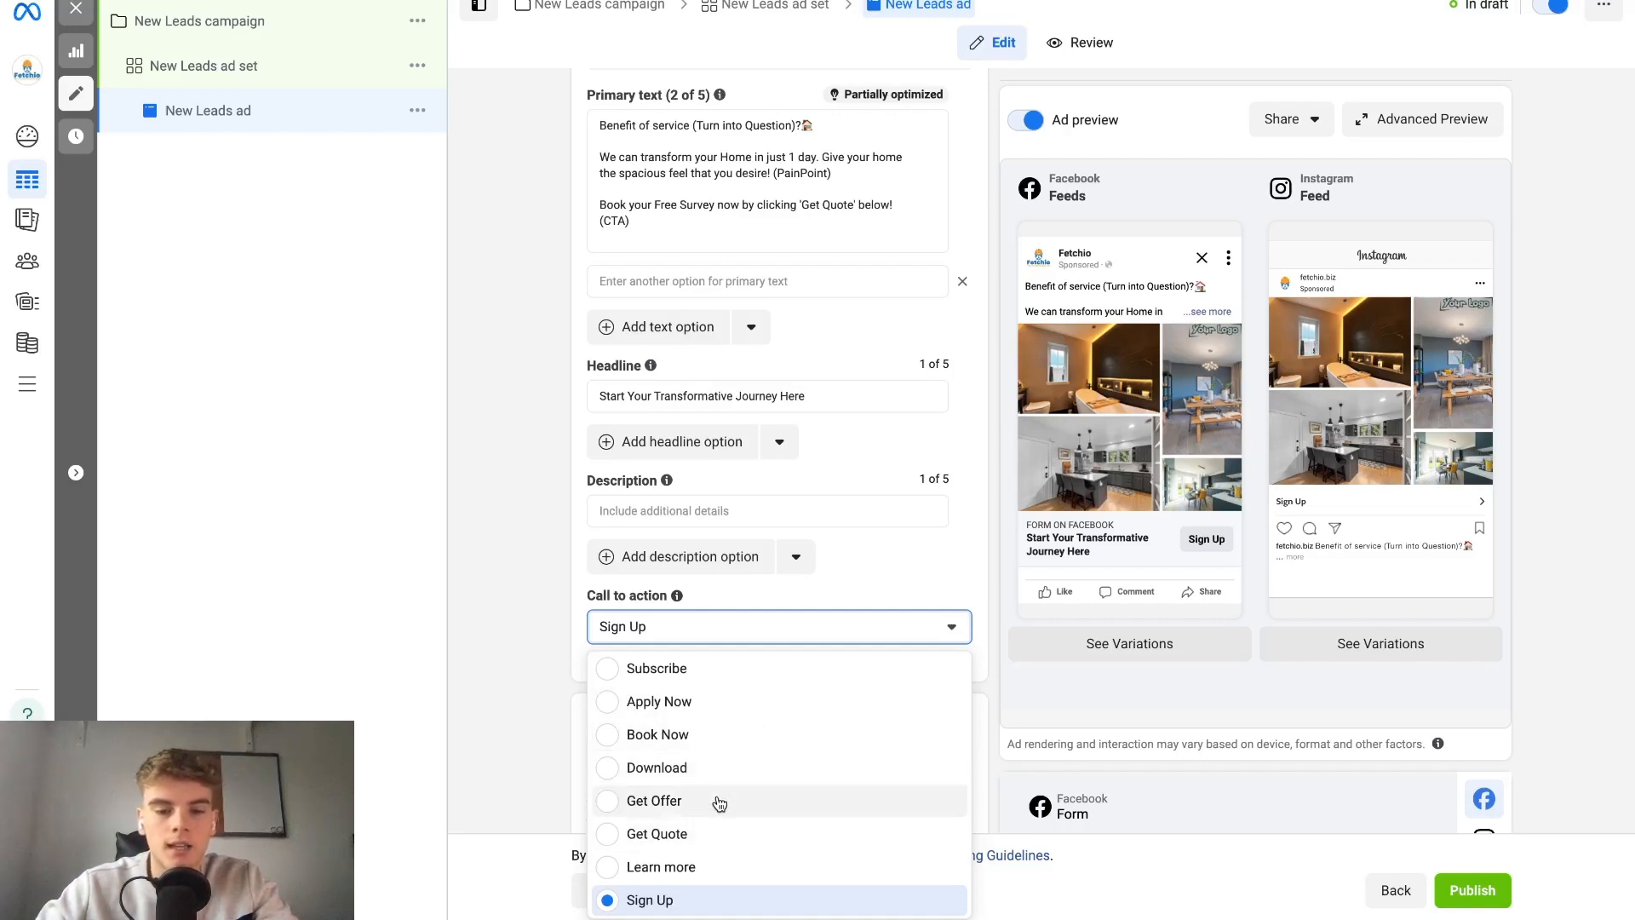
left_click(705, 834)
left_click(743, 616)
left_click(741, 736)
left_click(758, 626)
scroll(766, 584, "up", 1)
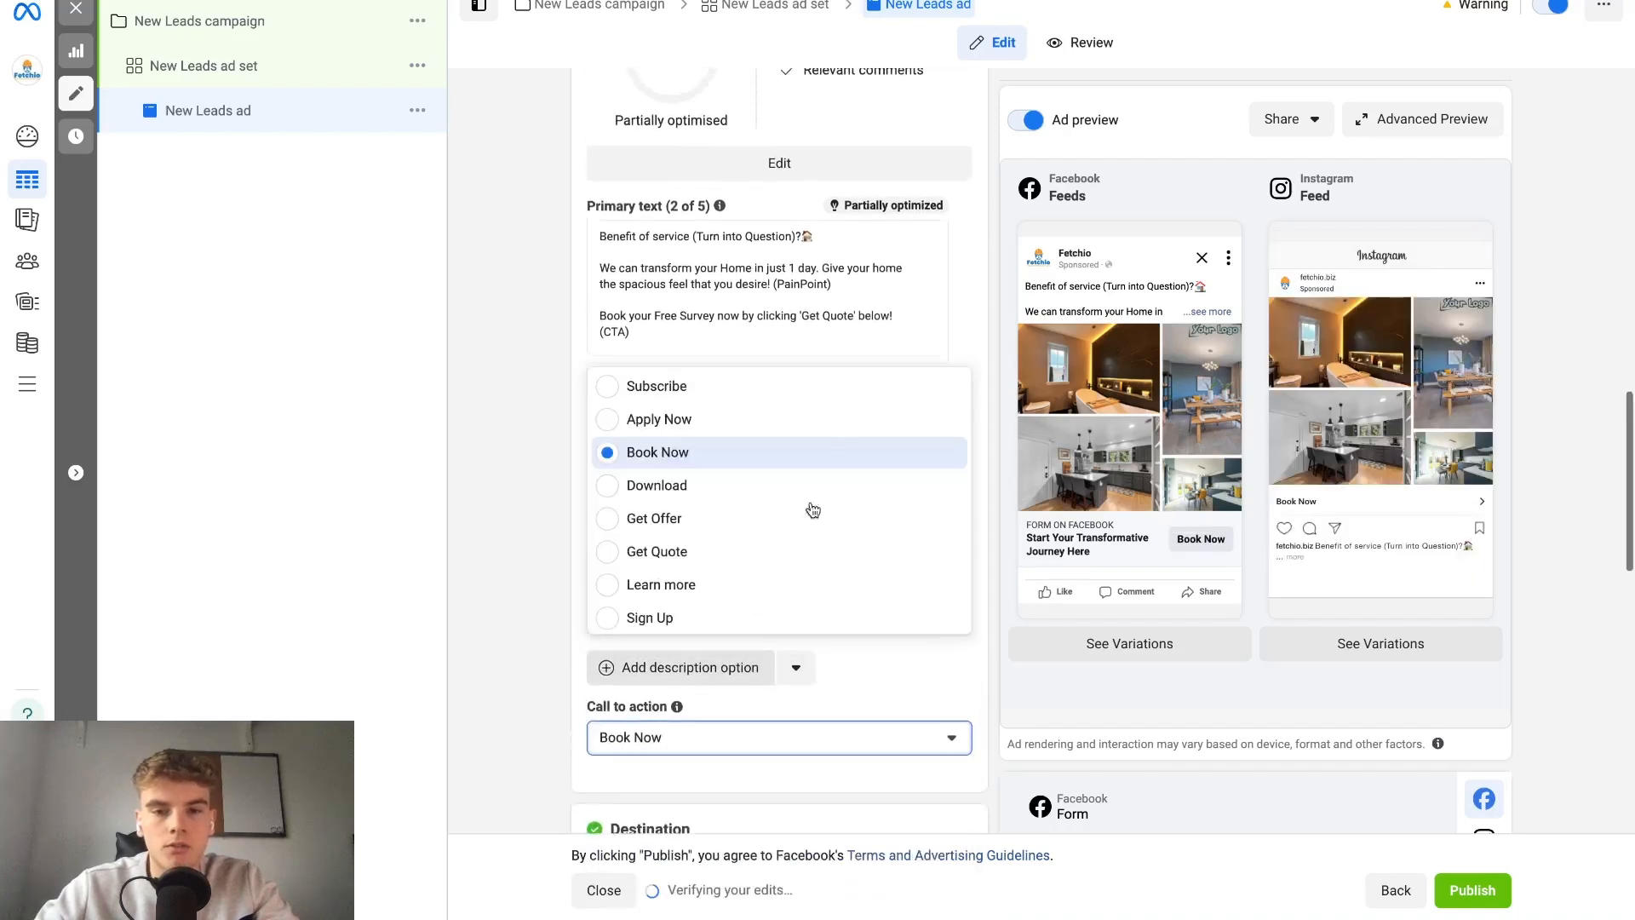
scroll(777, 585, "up", 1)
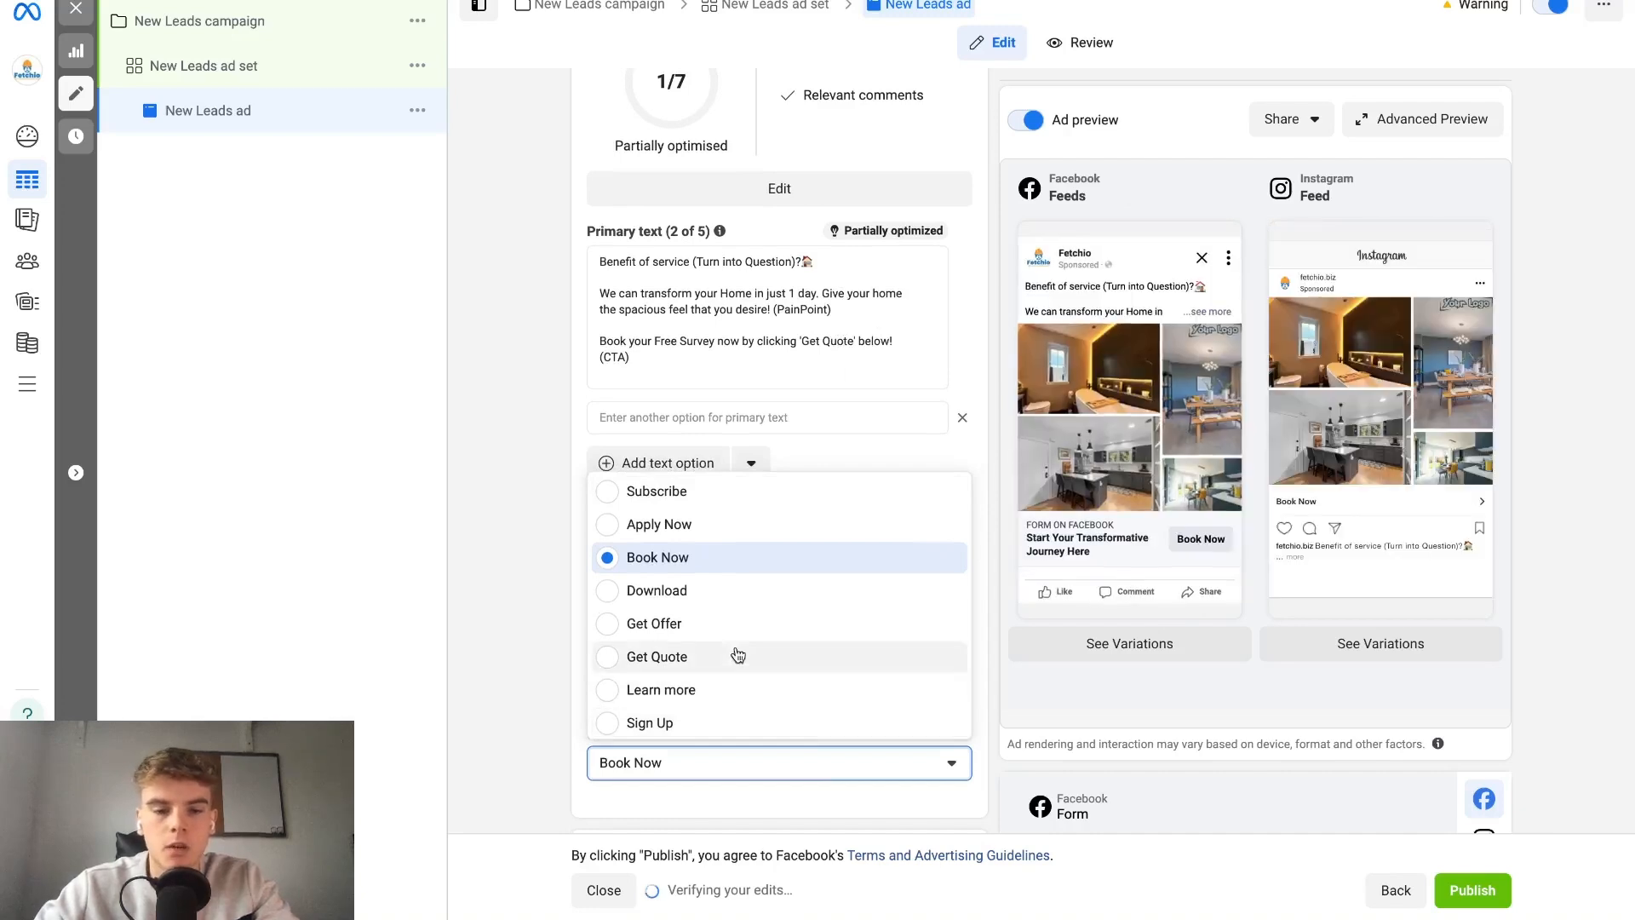
left_click(738, 654)
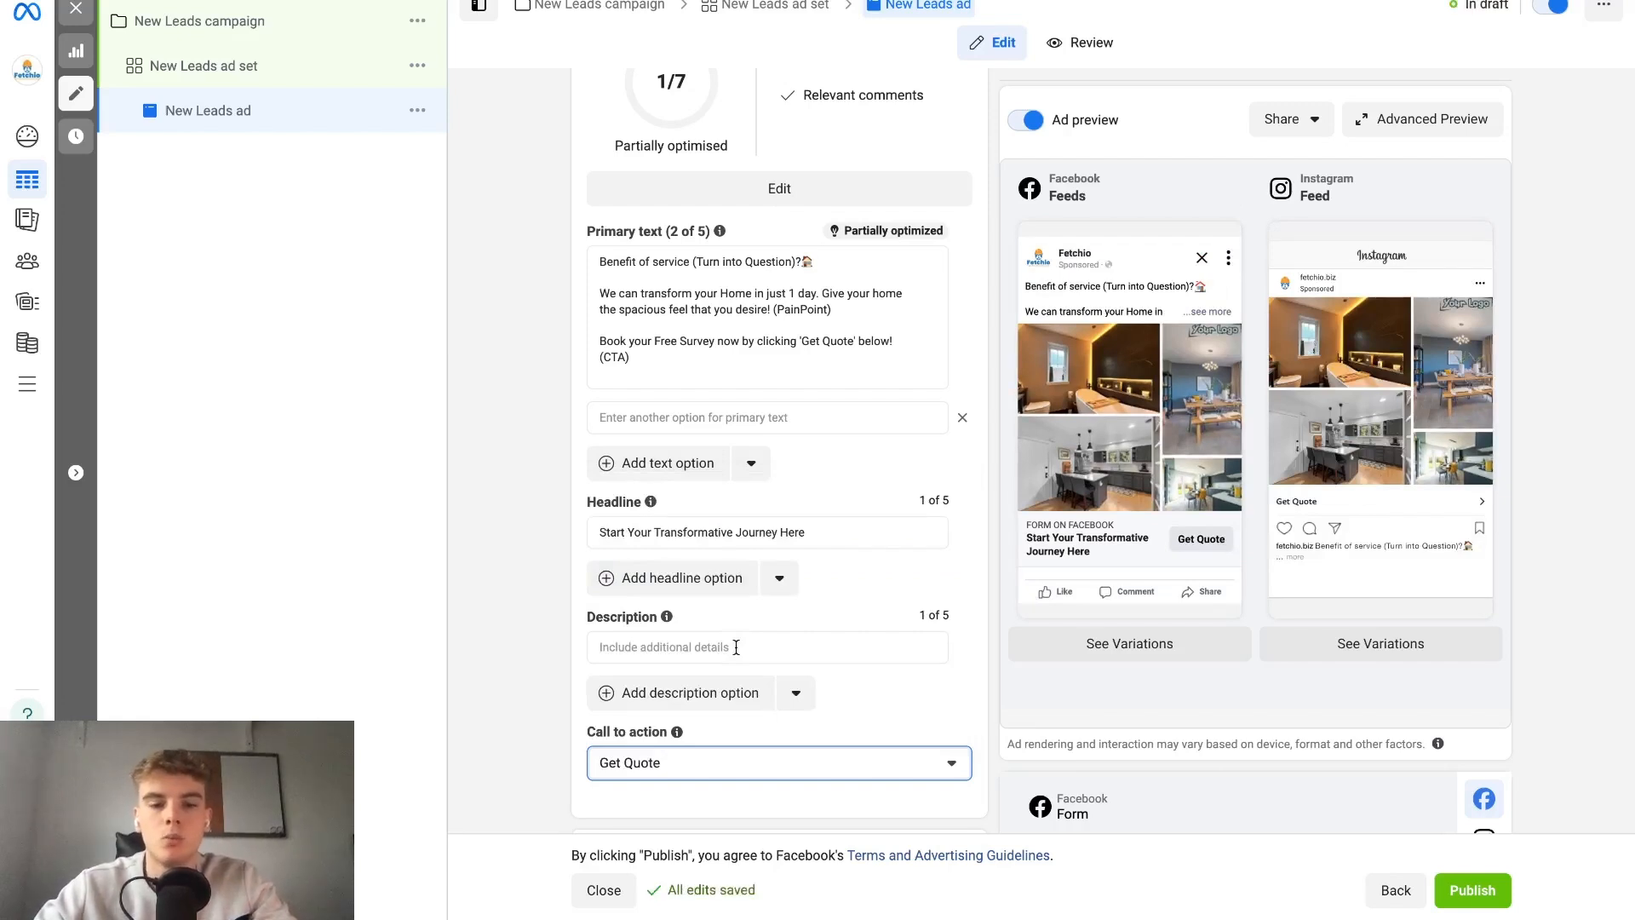
Start a new instant form for the ad's destination and name it "Lead Form 1".
scroll(737, 648, "down", 4)
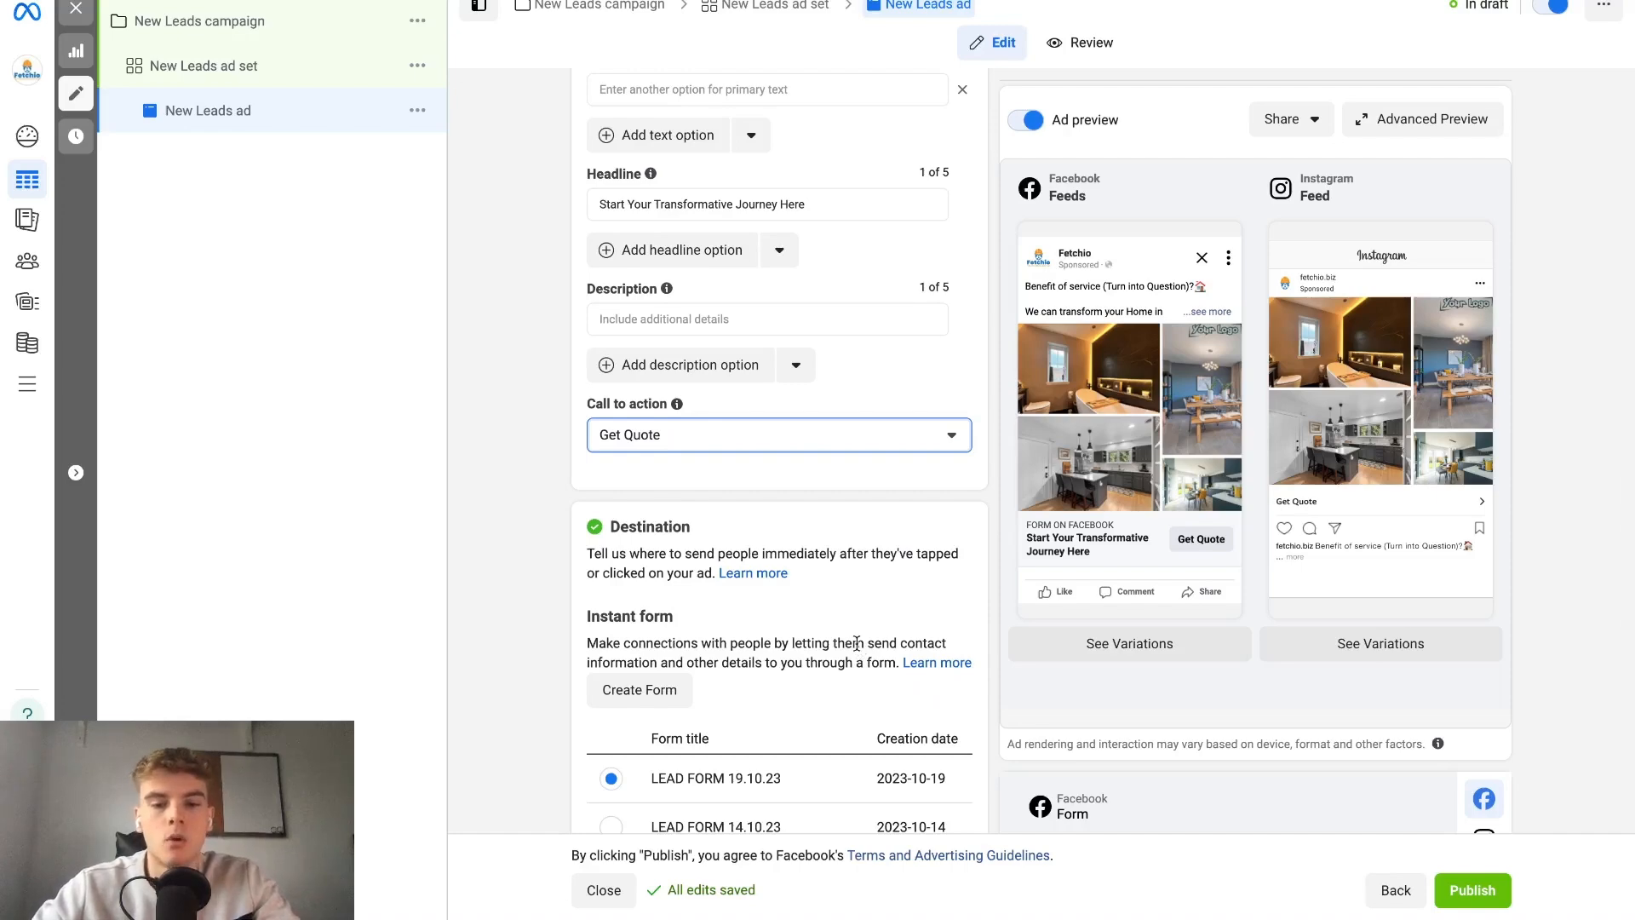
scroll(856, 643, "down", 2)
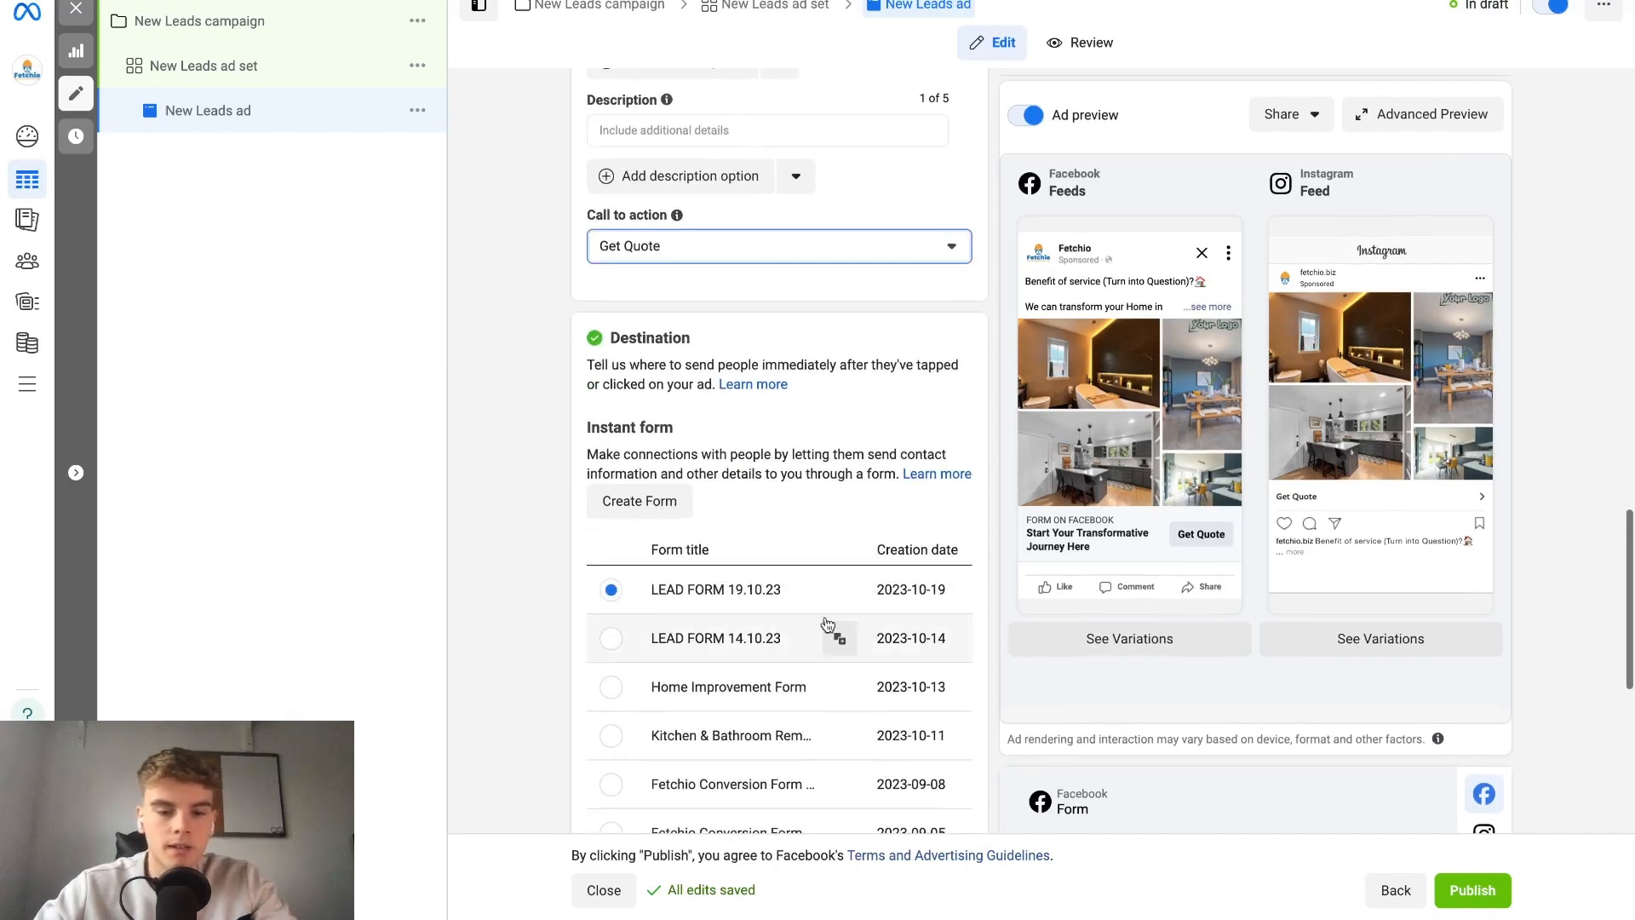
left_click(671, 494)
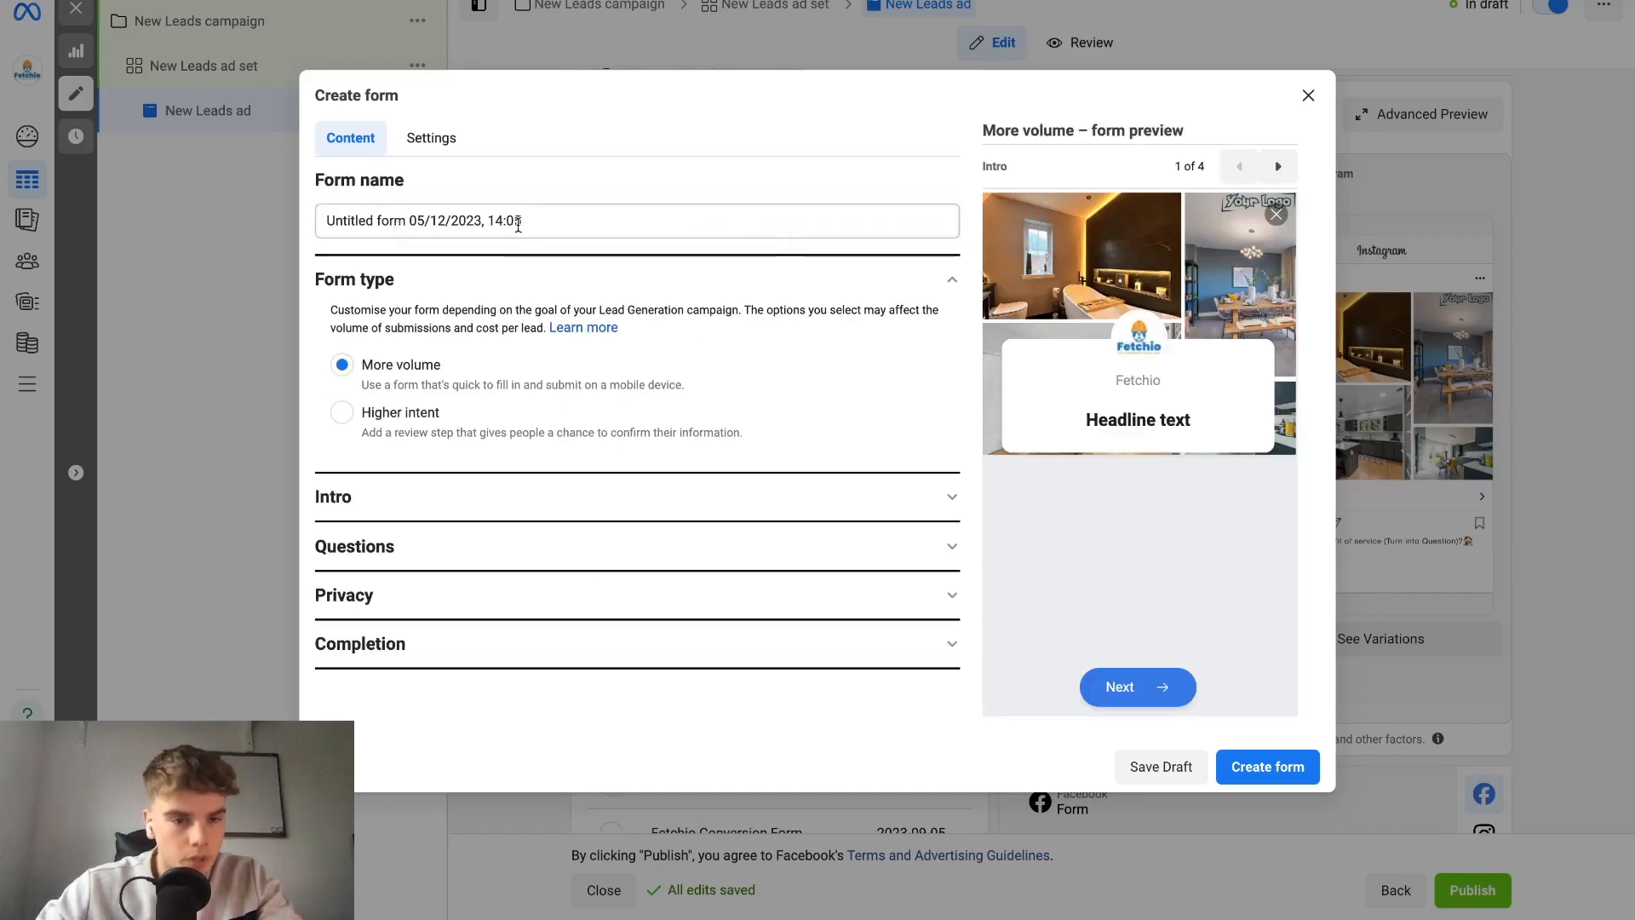
triple_click(465, 218)
type("Lead Form 1")
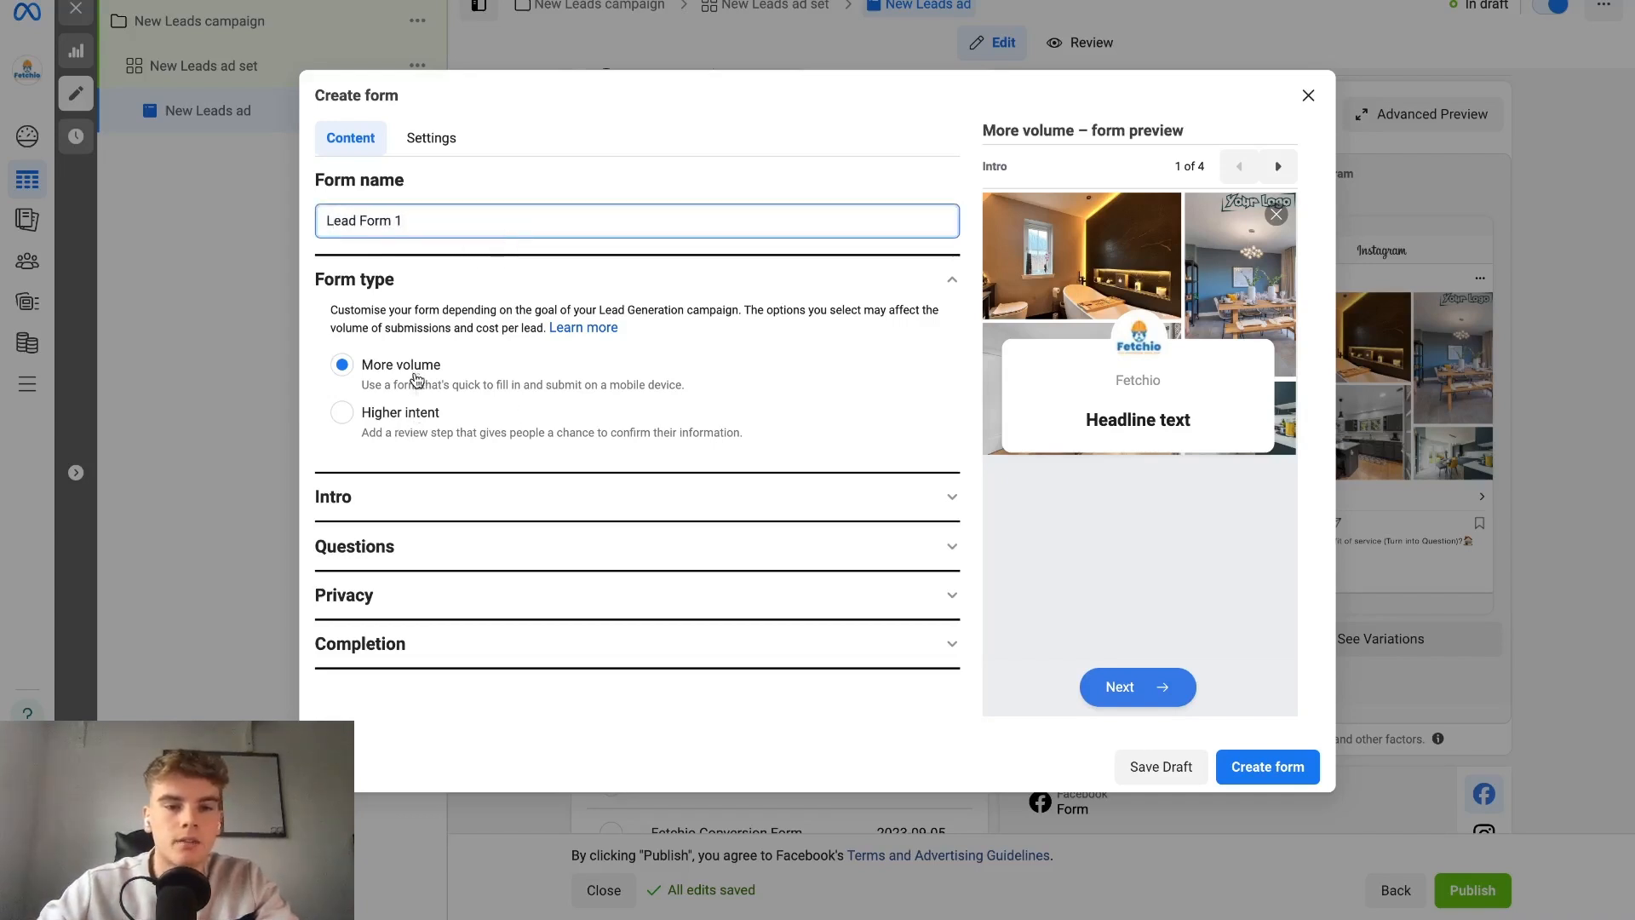
In the form's intro, keep the ad image as background and remove the greeting.
left_click(400, 498)
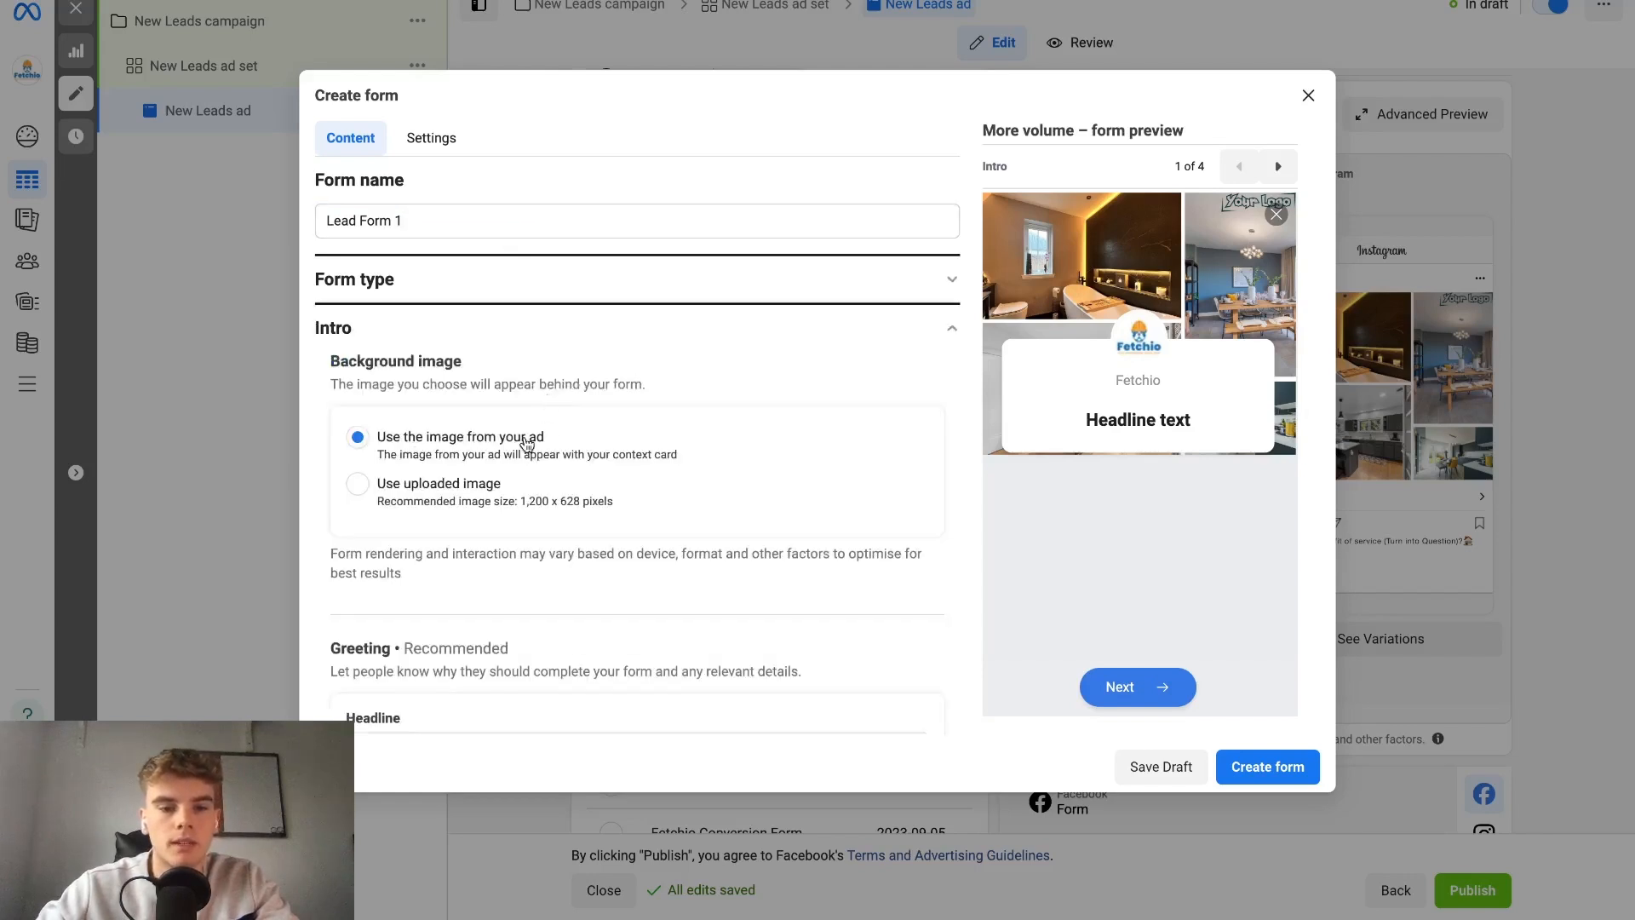
scroll(540, 424, "down", 2)
scroll(538, 509, "down", 1)
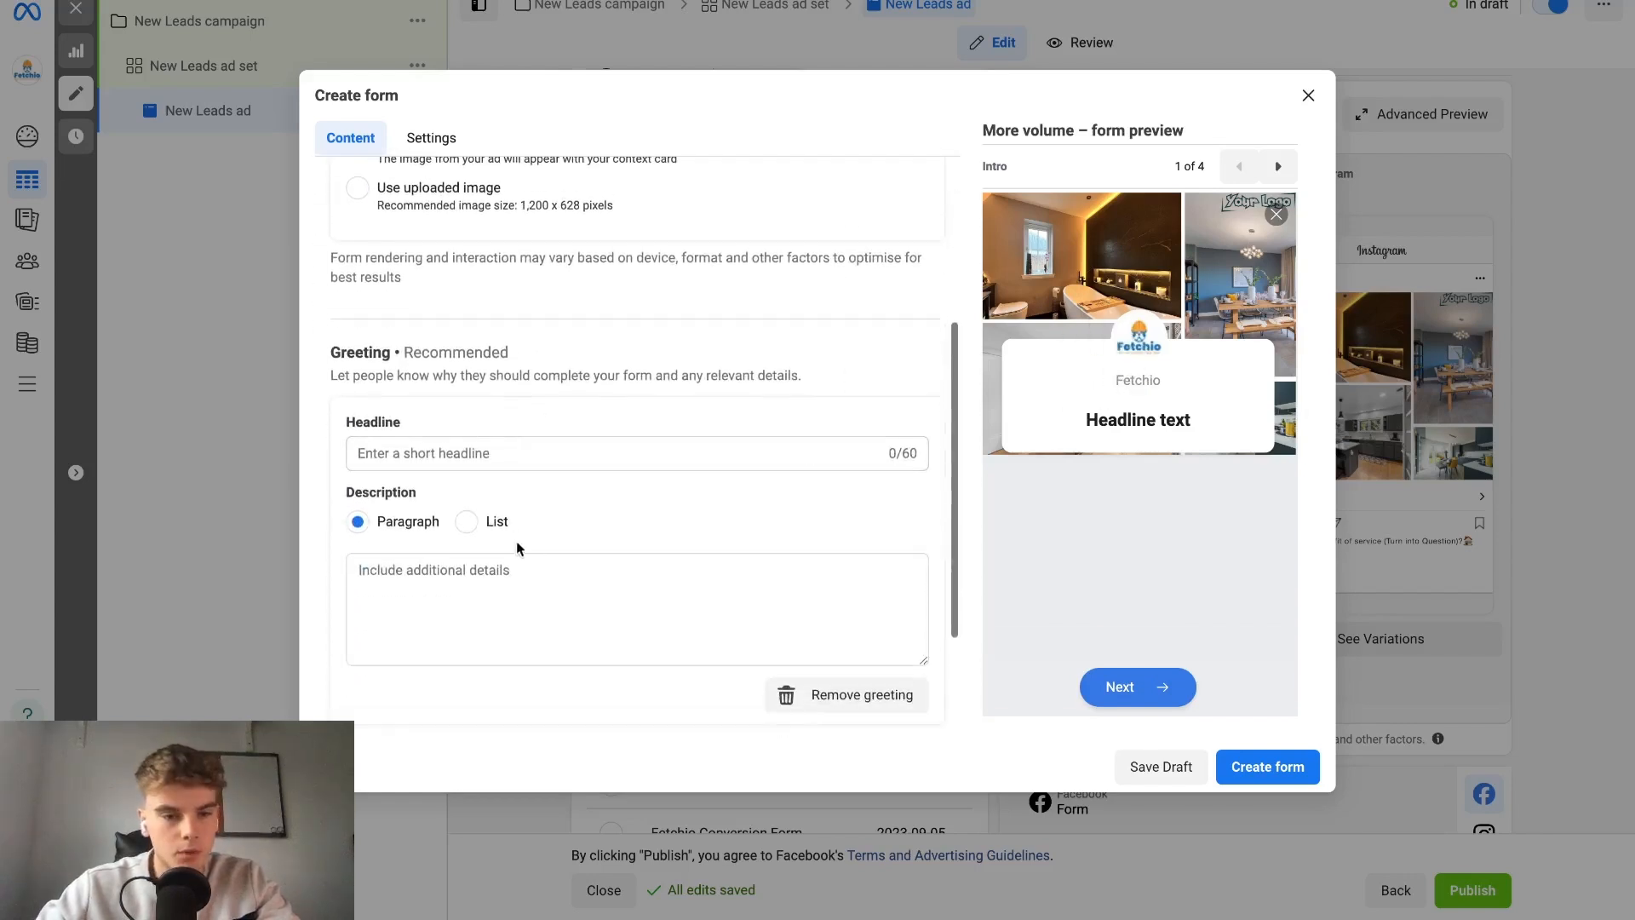
left_click(872, 702)
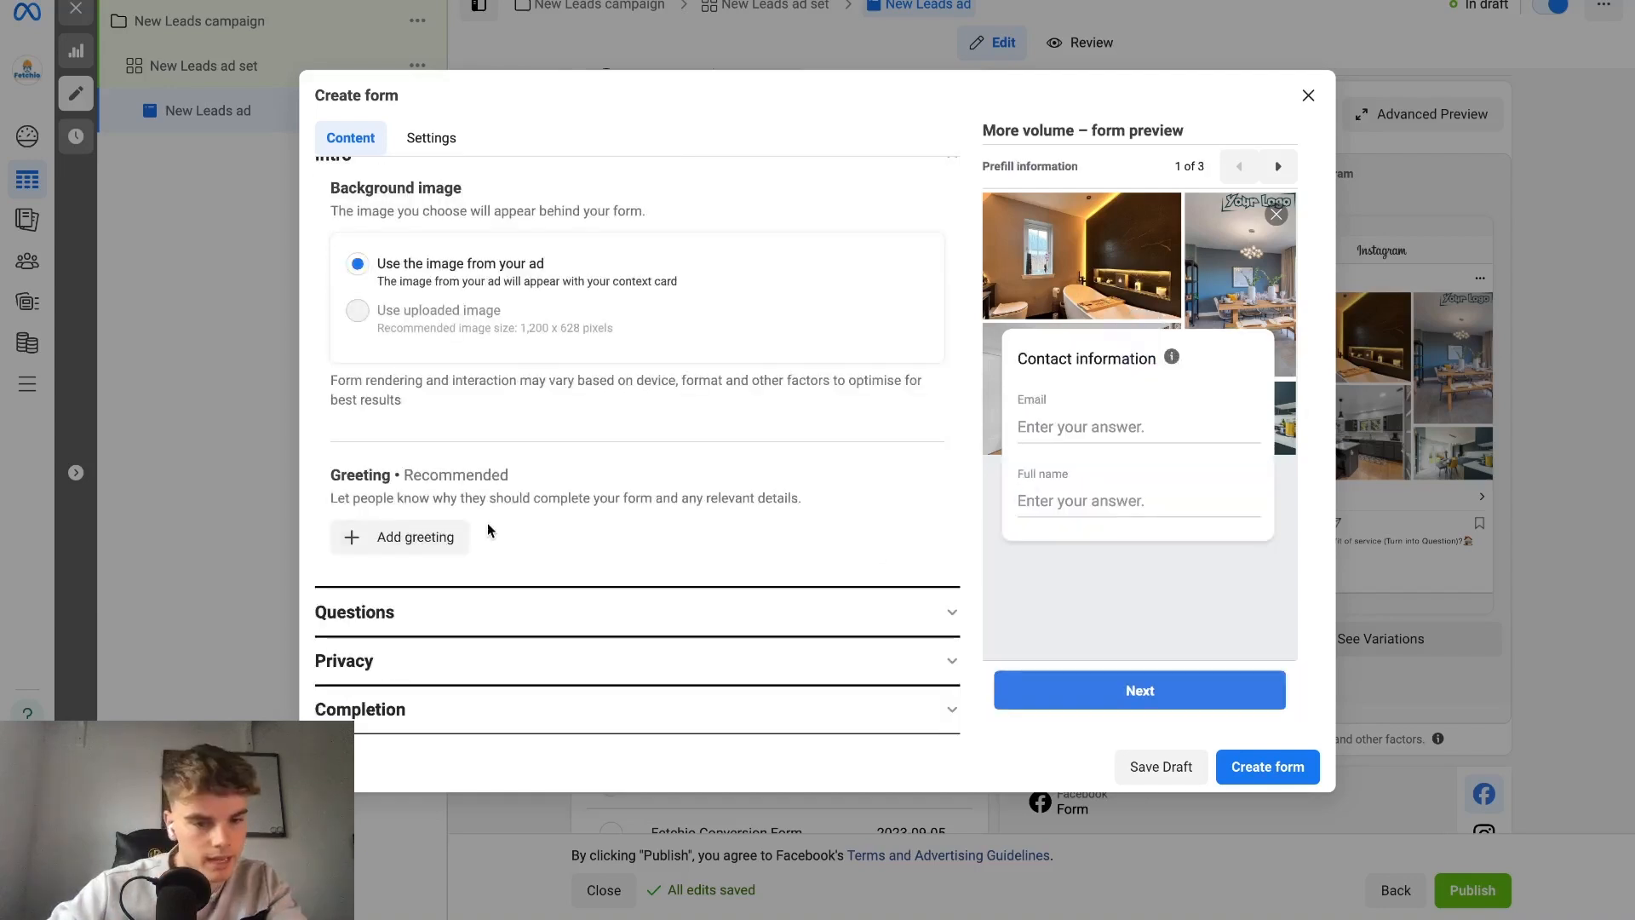
Add the Post code contact field to the form's prefill questions, alongside Email and Full name.
left_click(456, 620)
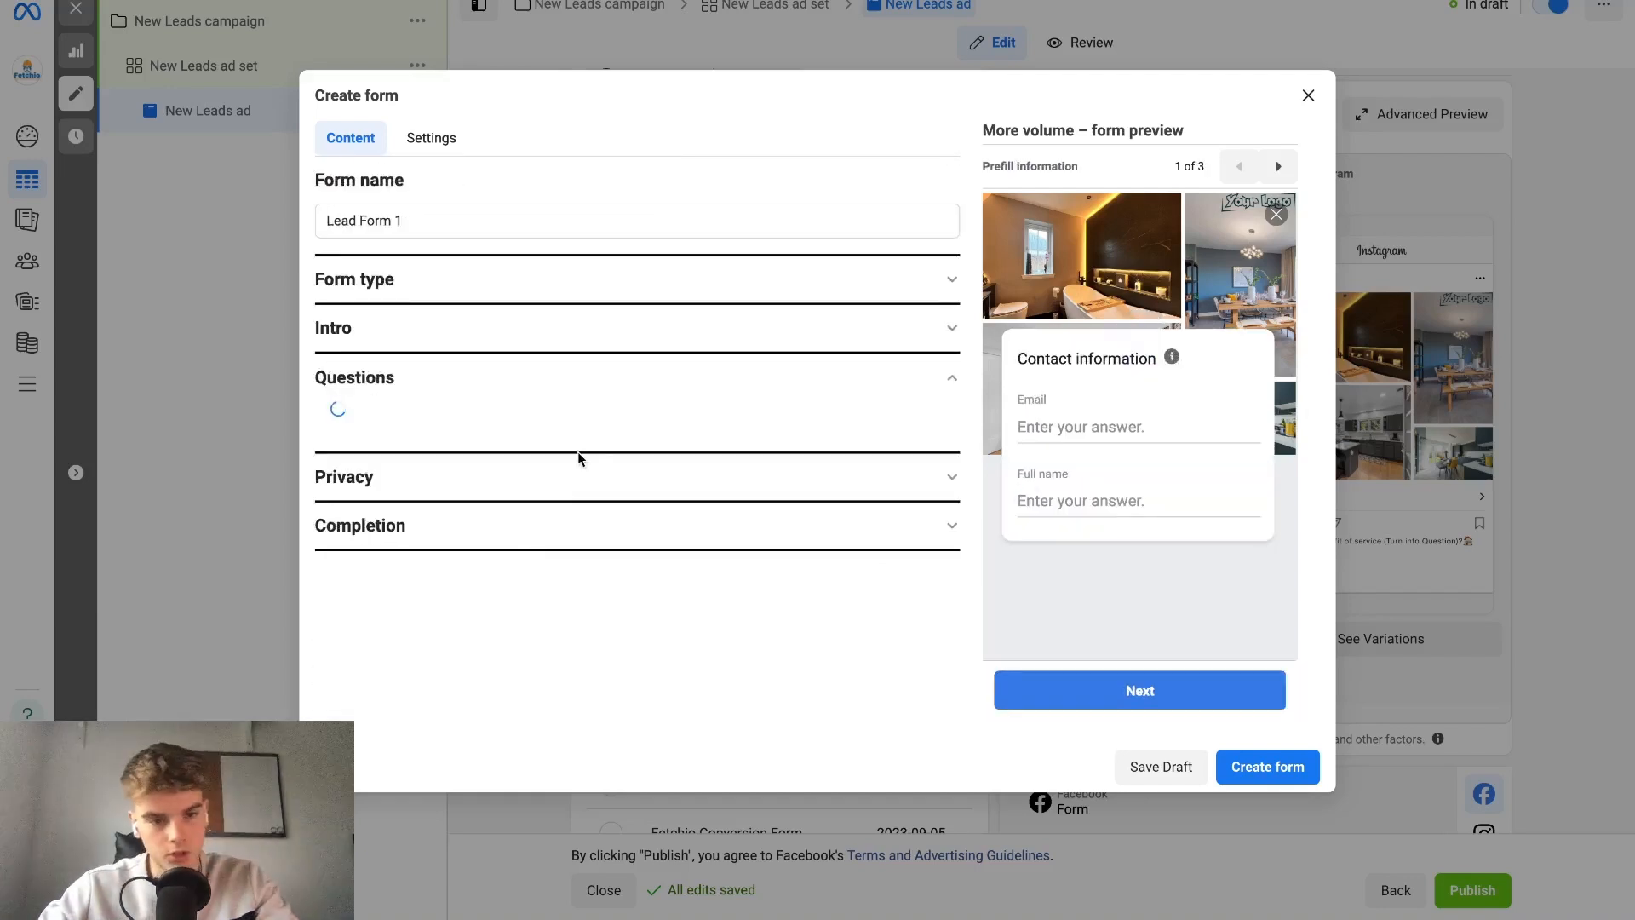
scroll(578, 453, "down", 2)
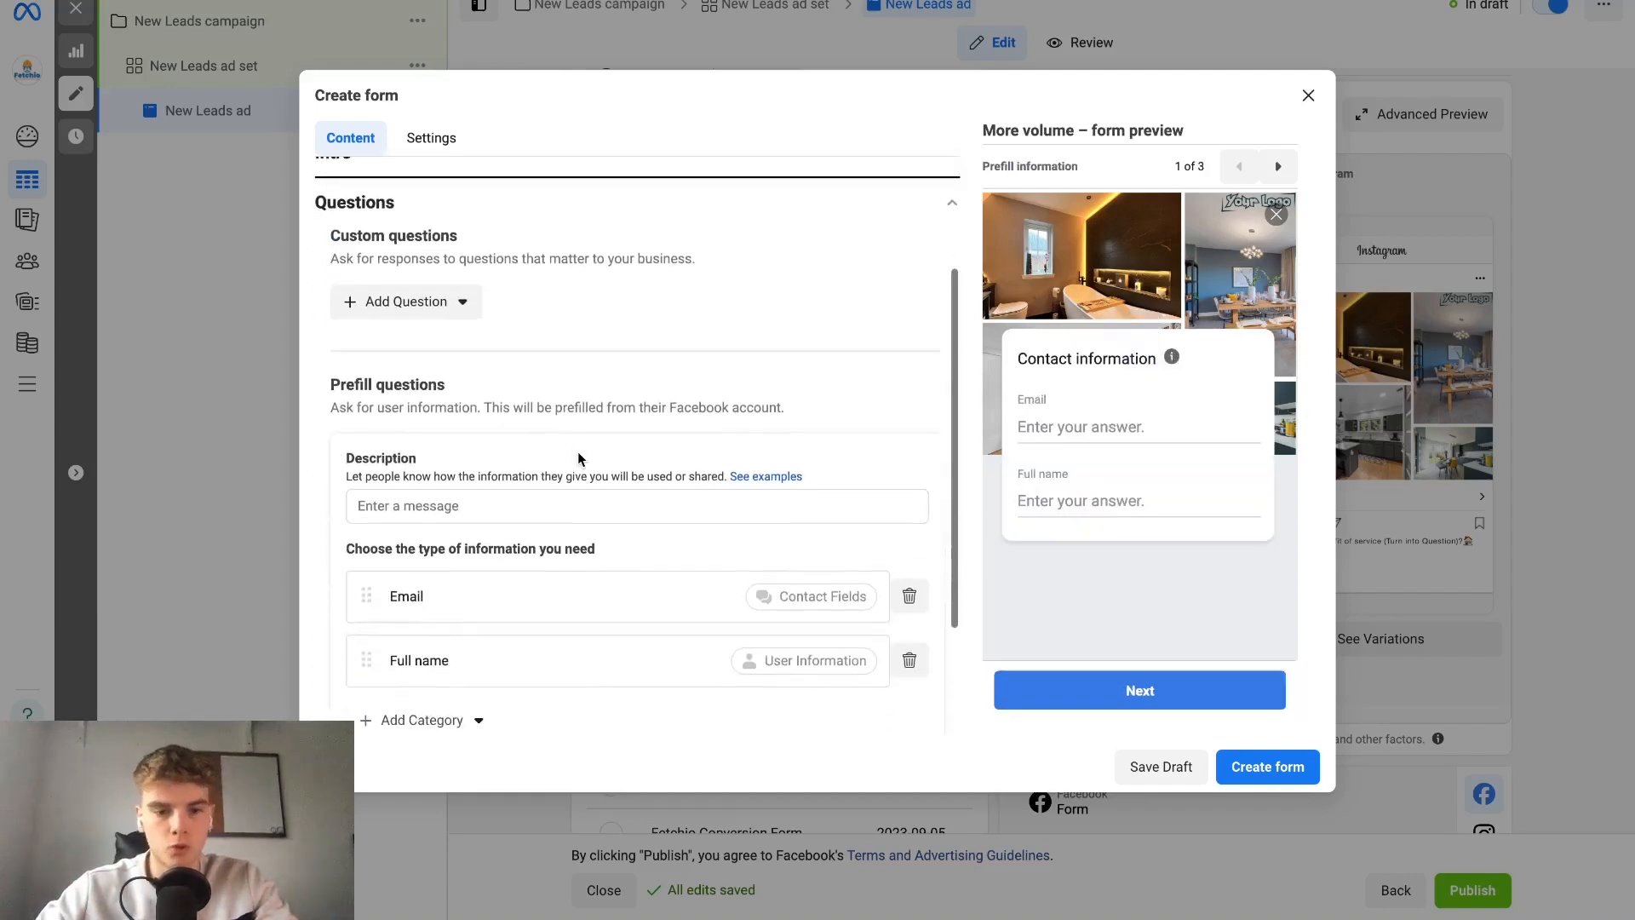
scroll(529, 658, "down", 2)
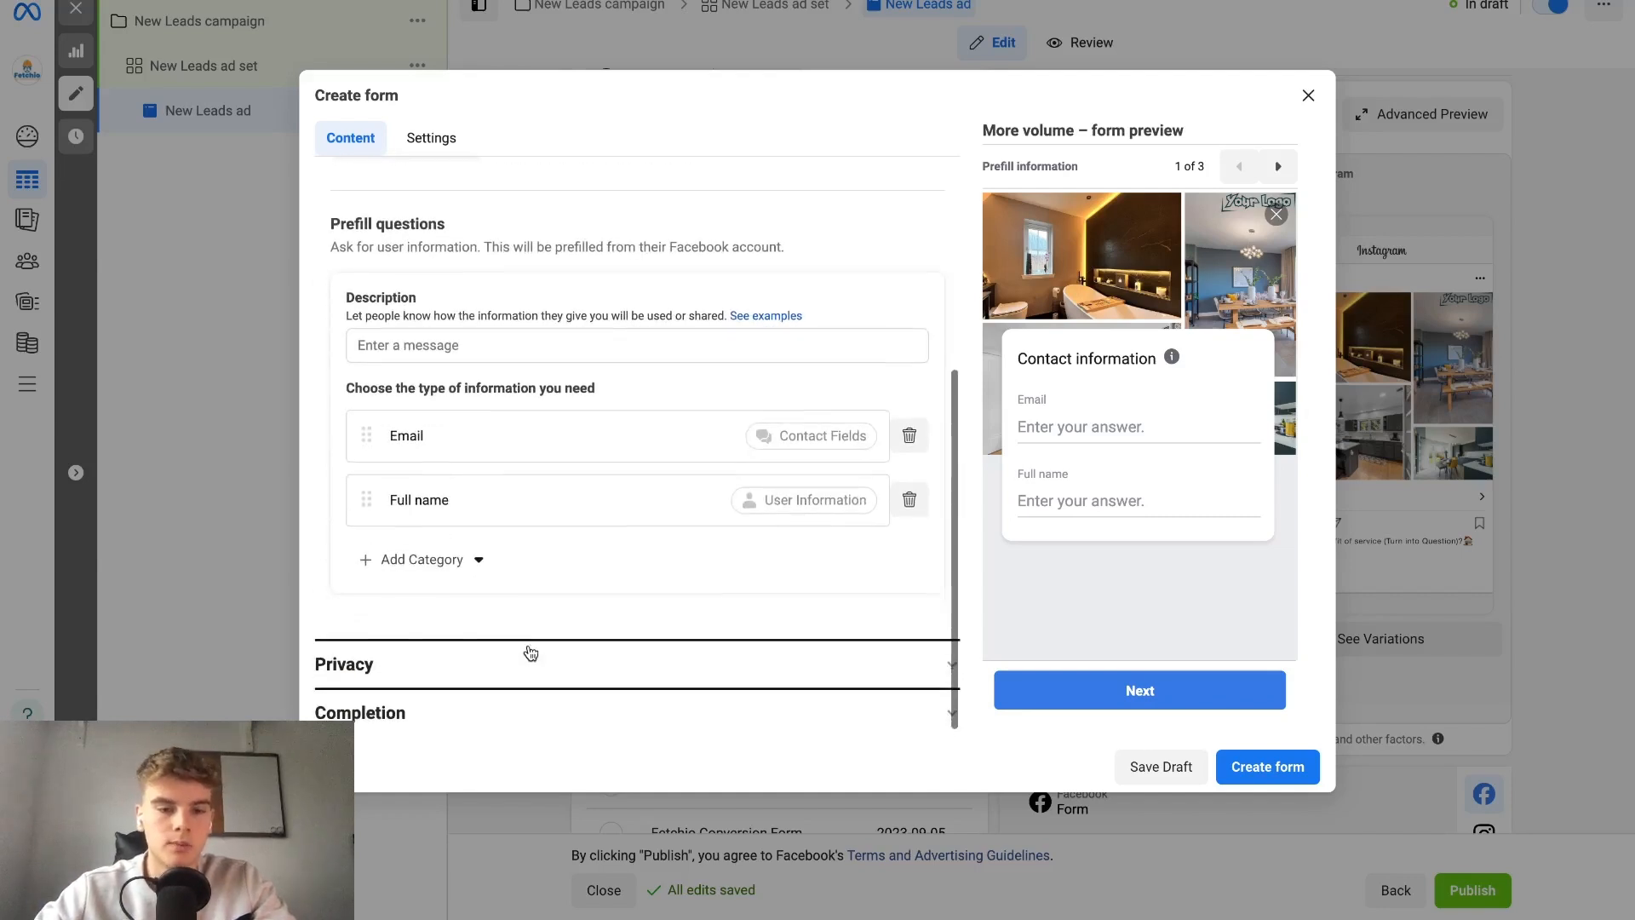
left_click(443, 558)
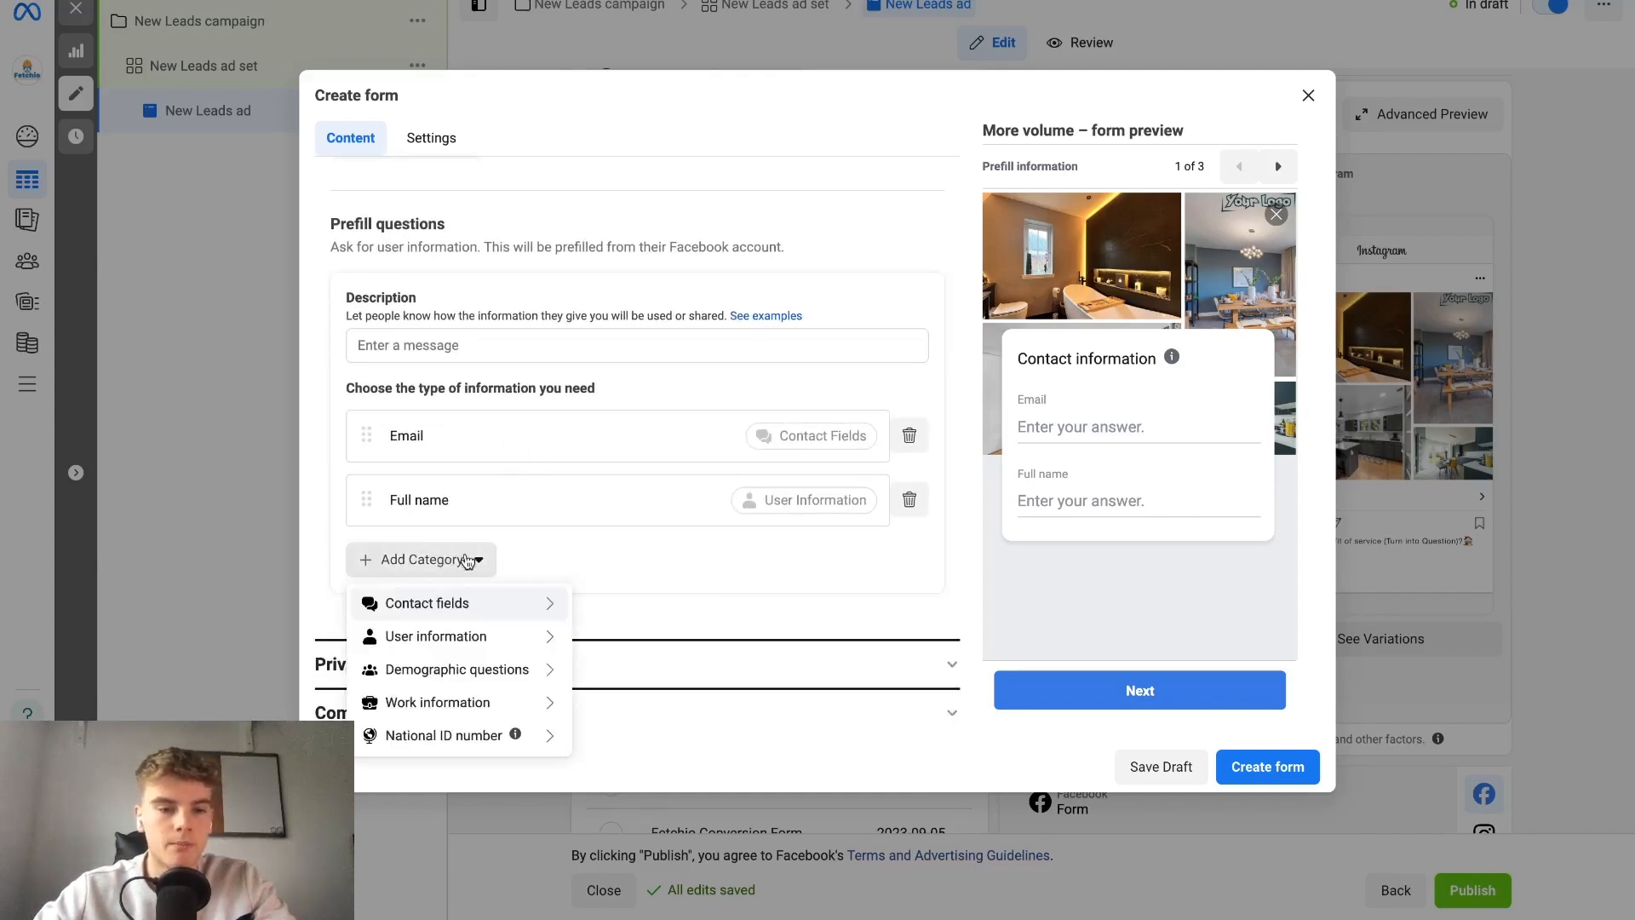
mouse_move(514, 606)
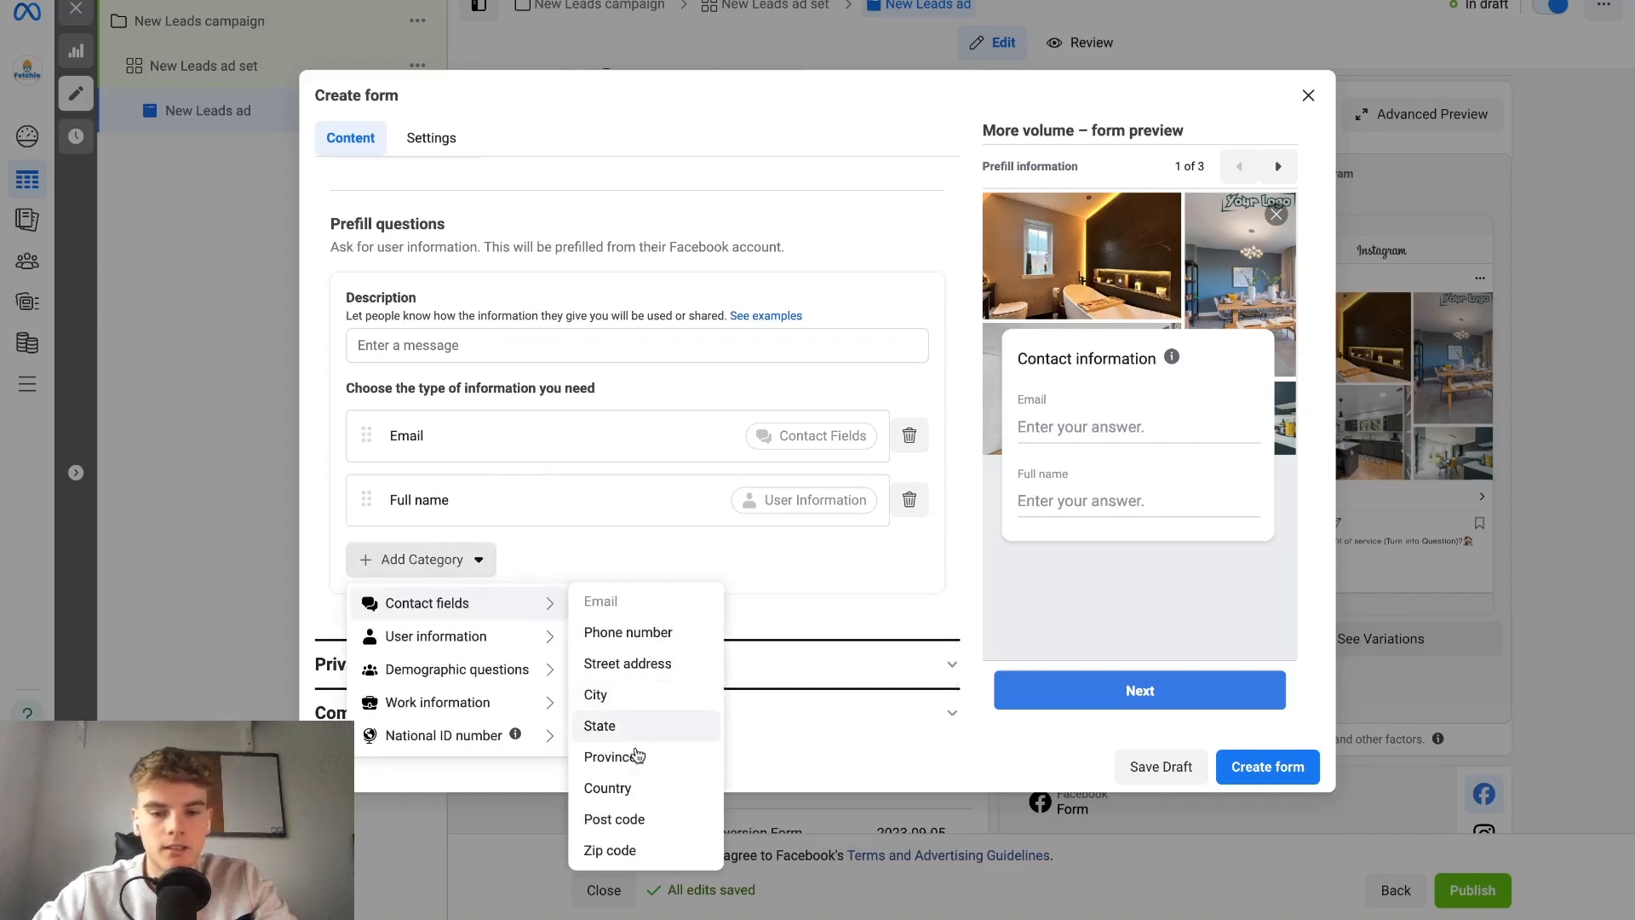
left_click(614, 819)
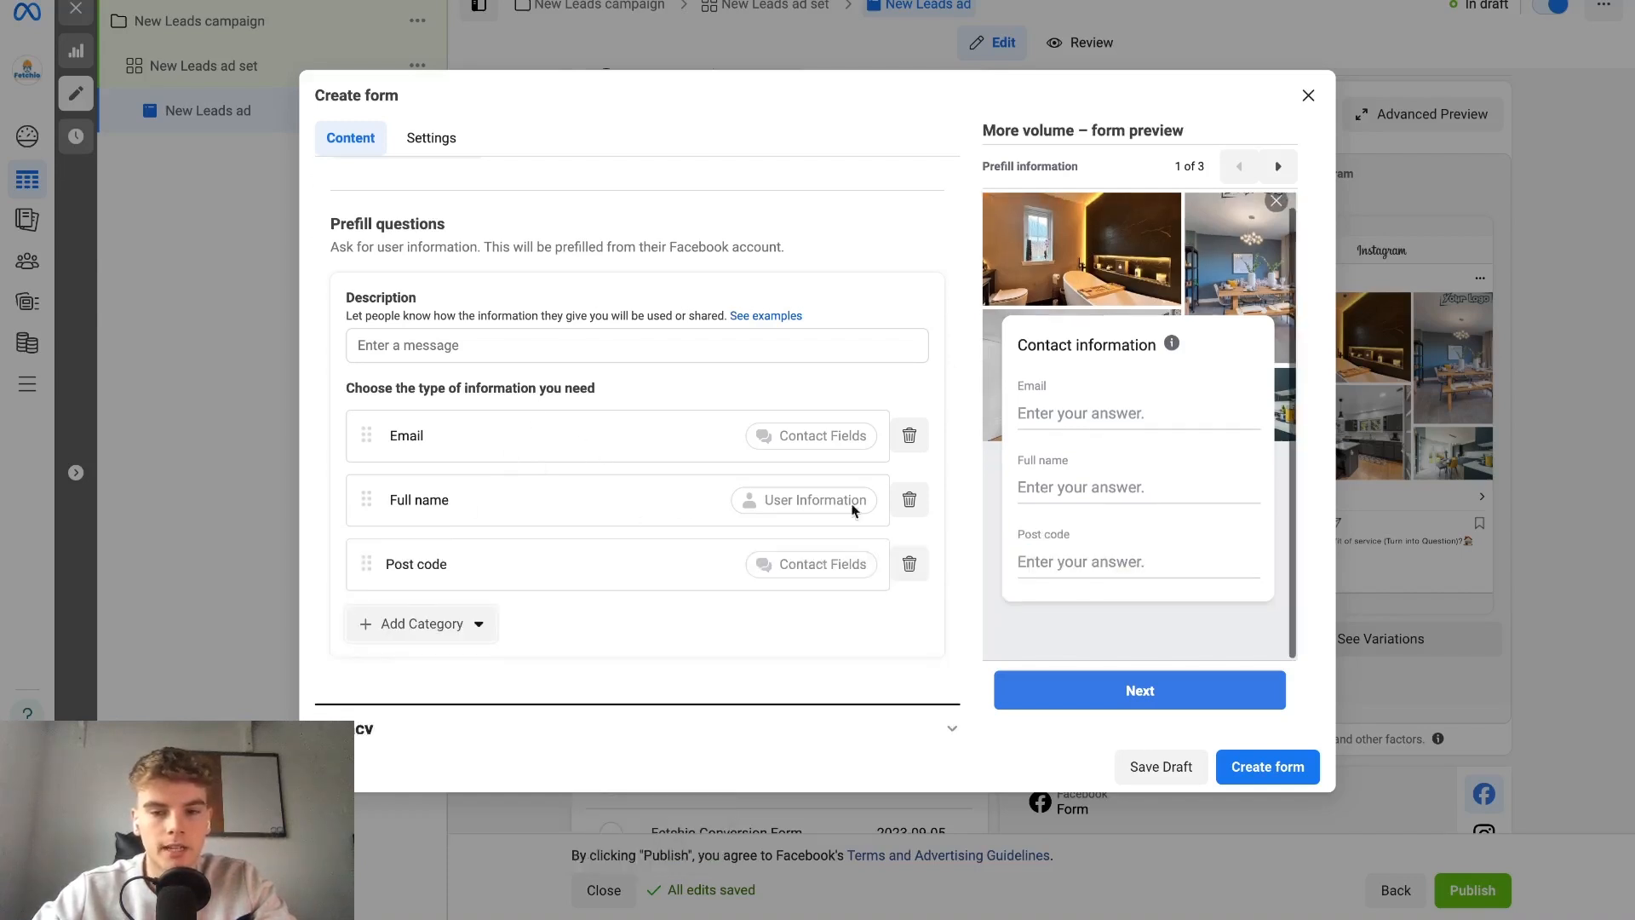
scroll(787, 507, "down", 1)
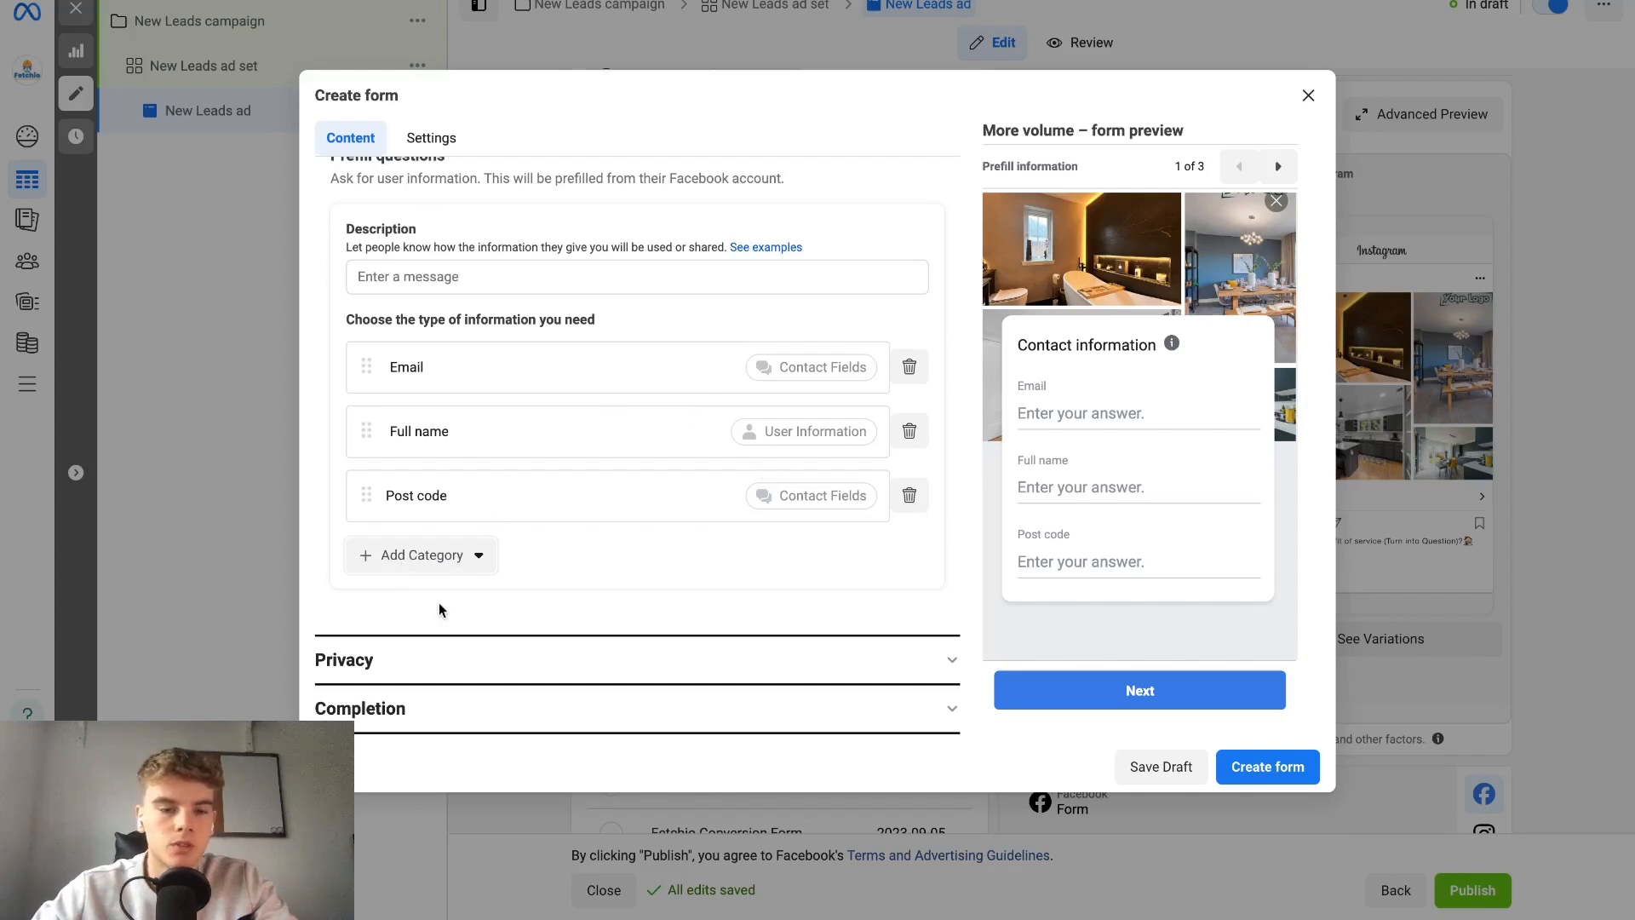
Review the form's custom and prefill questions, privacy policy settings and completion message, including its call-to-action button options.
scroll(550, 460, "up", 2)
scroll(550, 459, "down", 2)
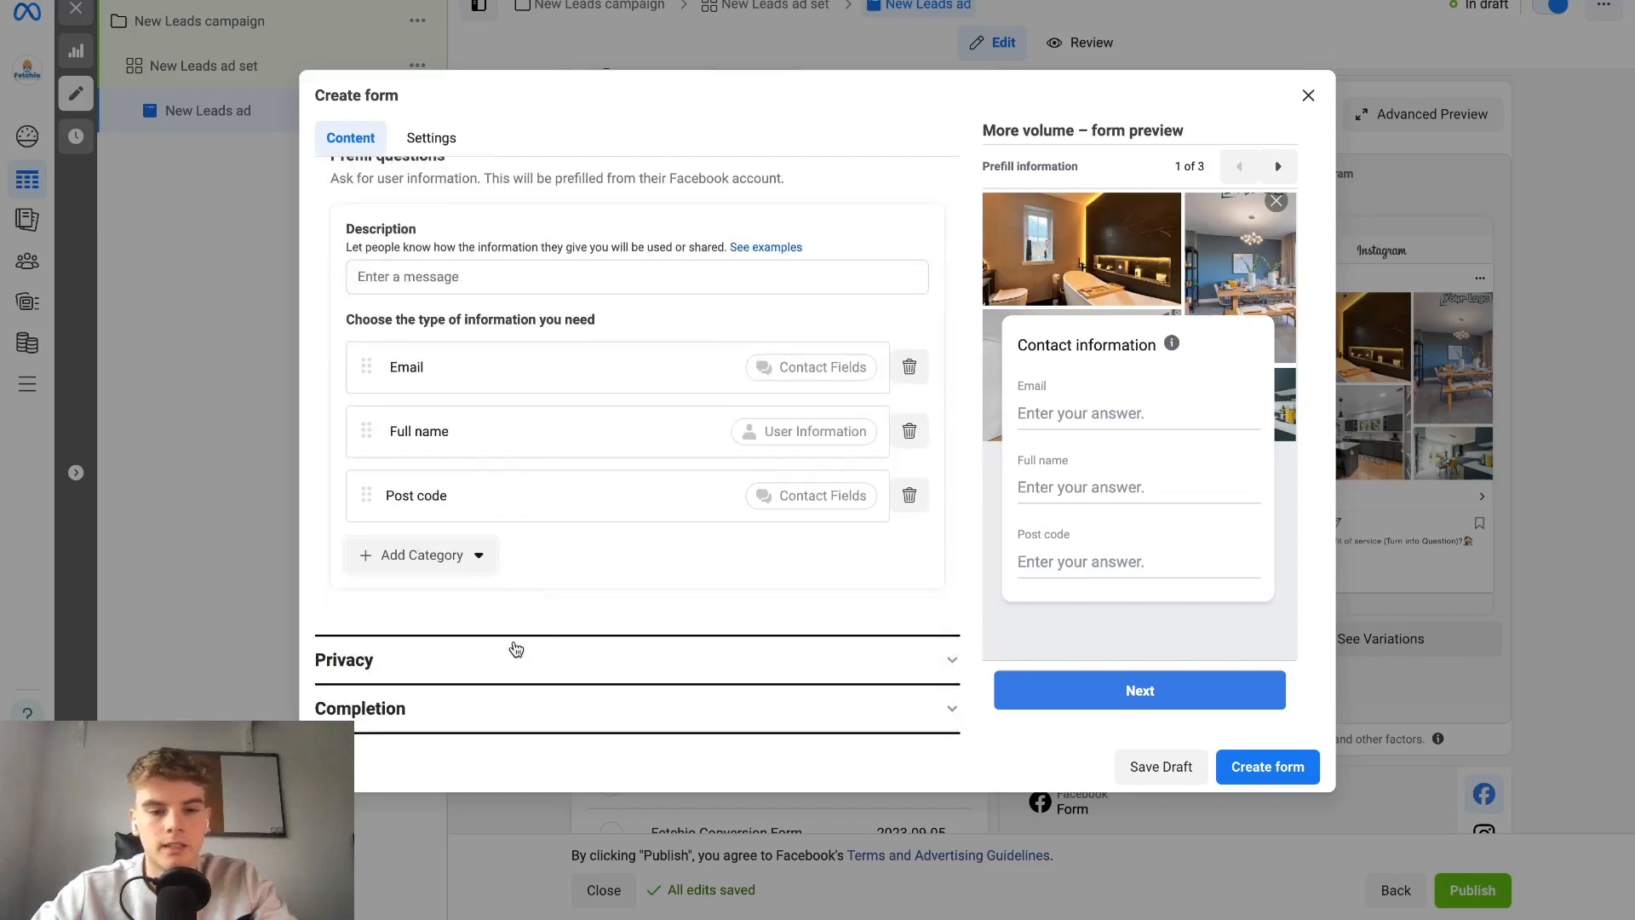
scroll(565, 467, "up", 1)
scroll(568, 471, "up", 1)
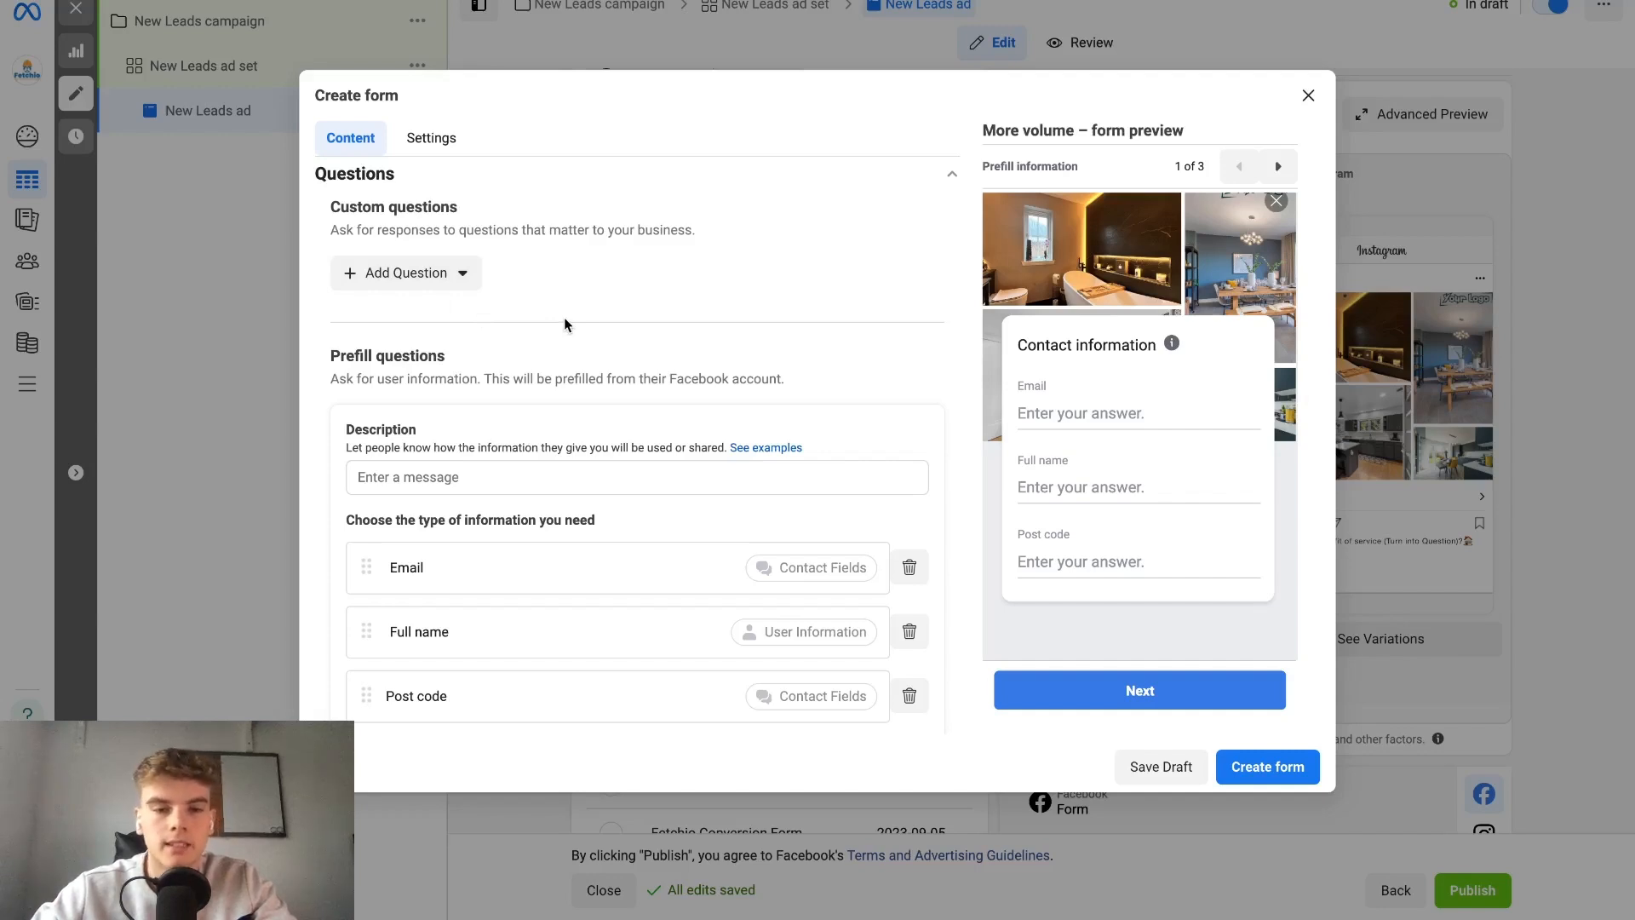
scroll(564, 317, "down", 2)
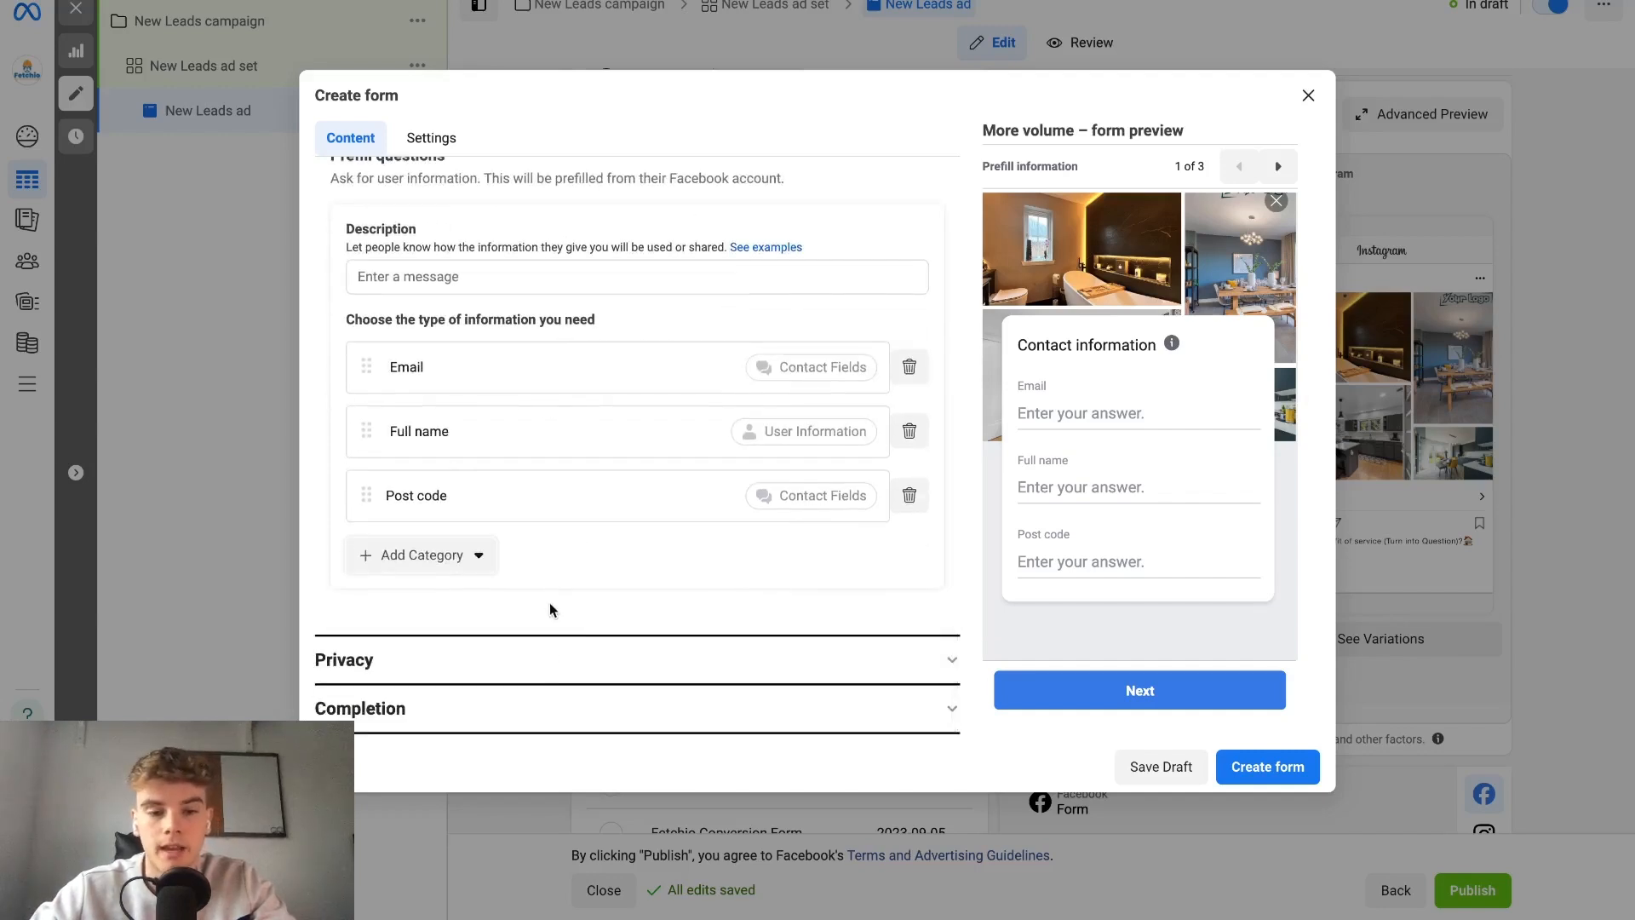
left_click(546, 668)
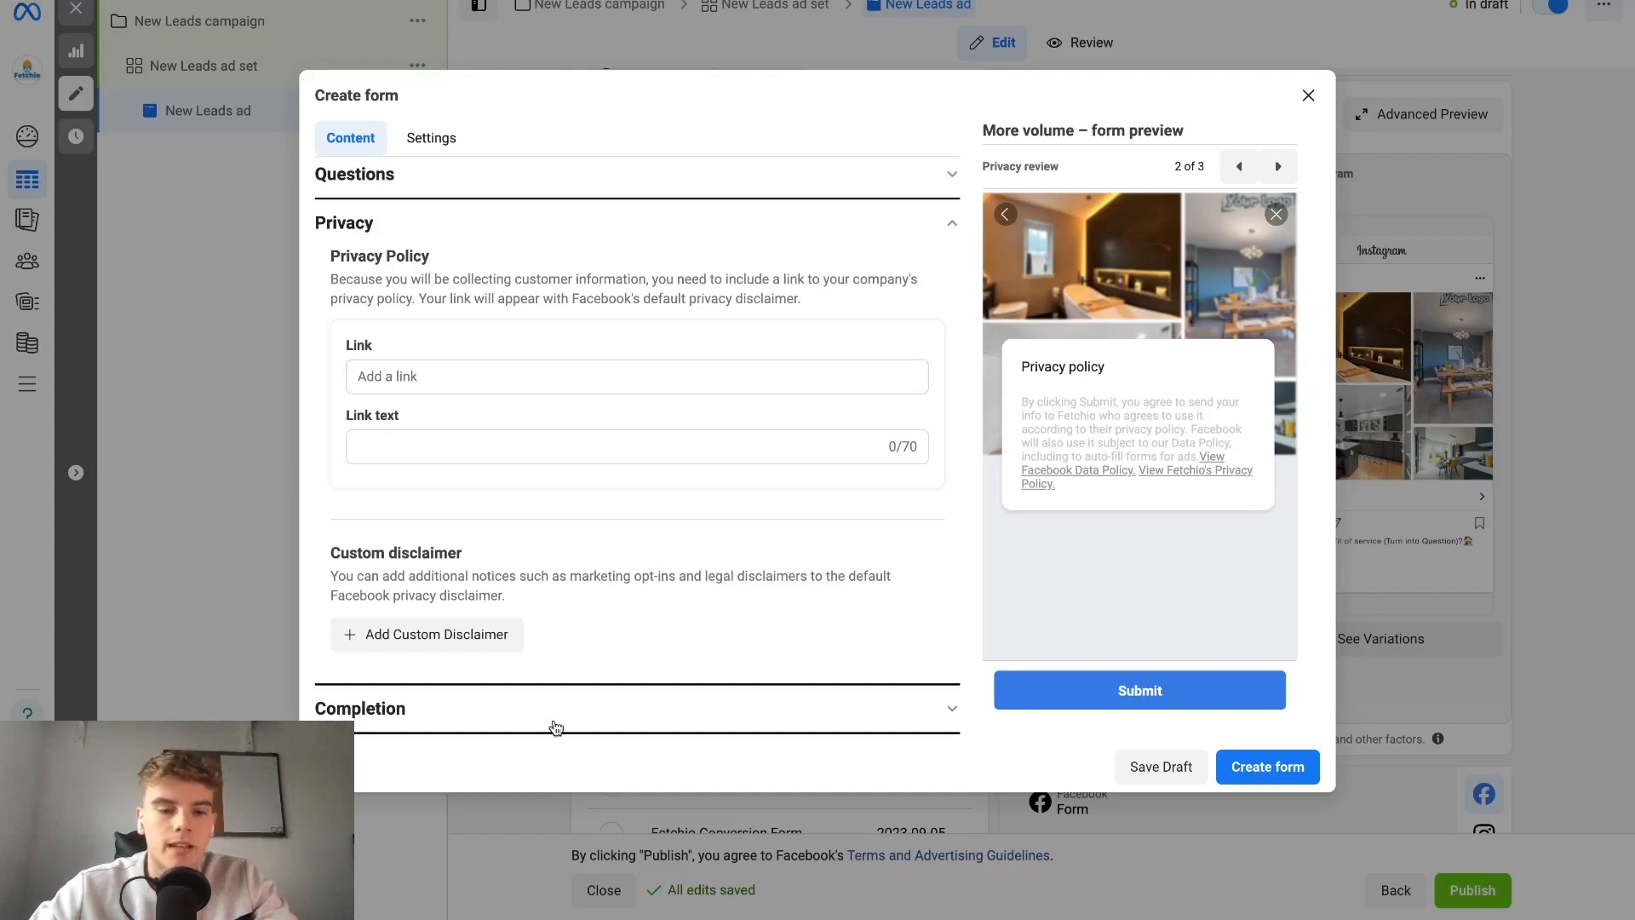
left_click(634, 691)
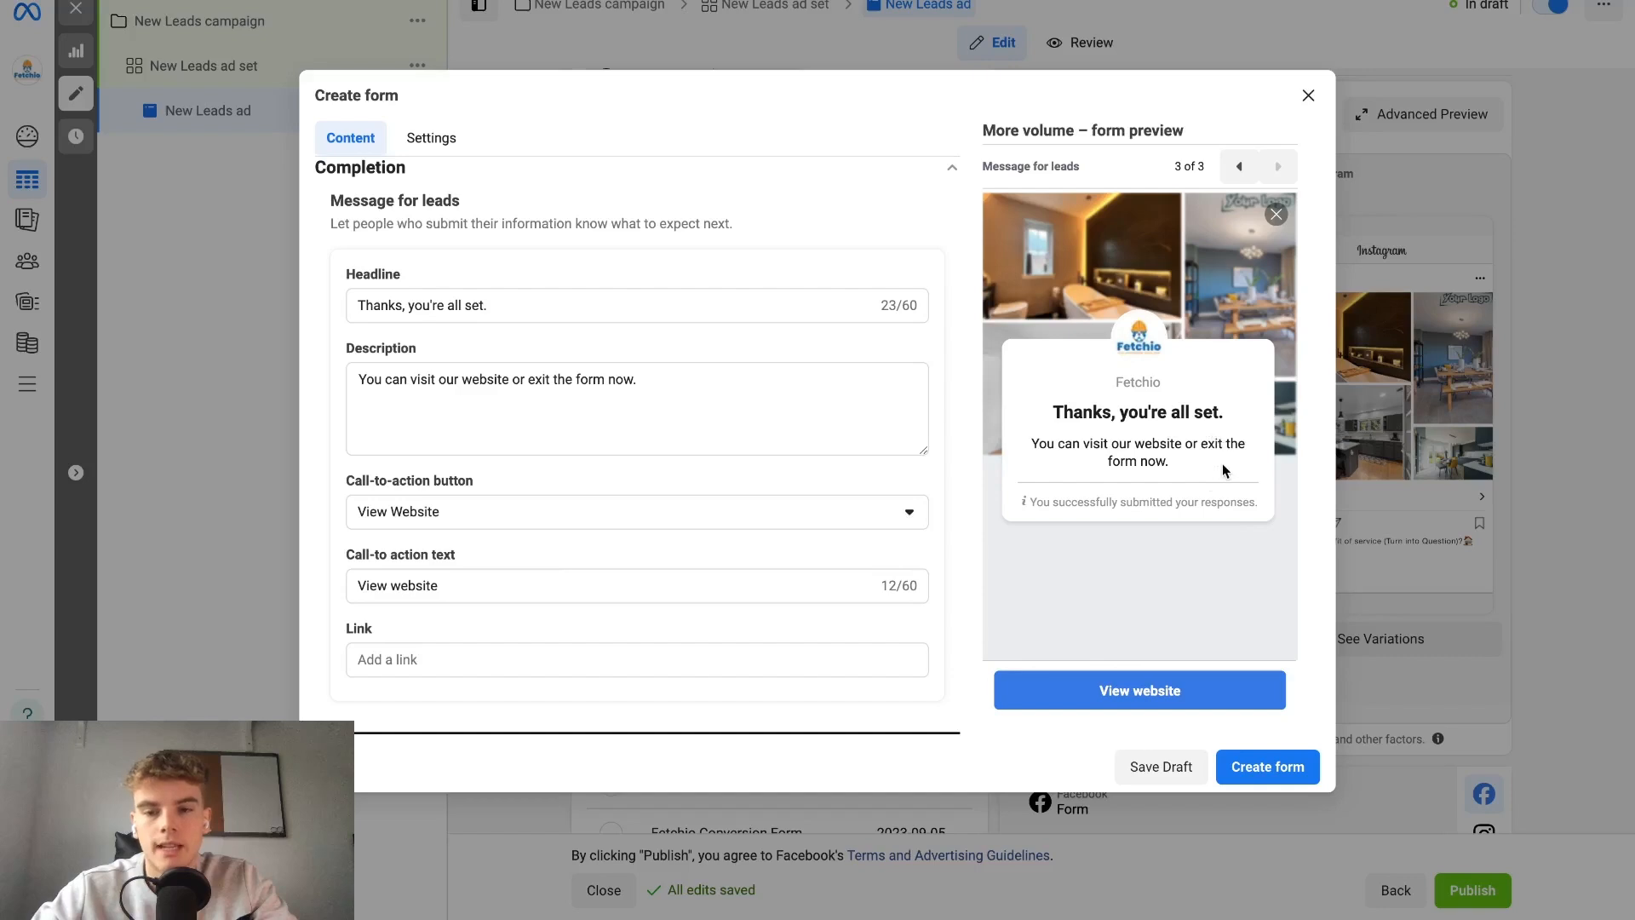
left_click(508, 515)
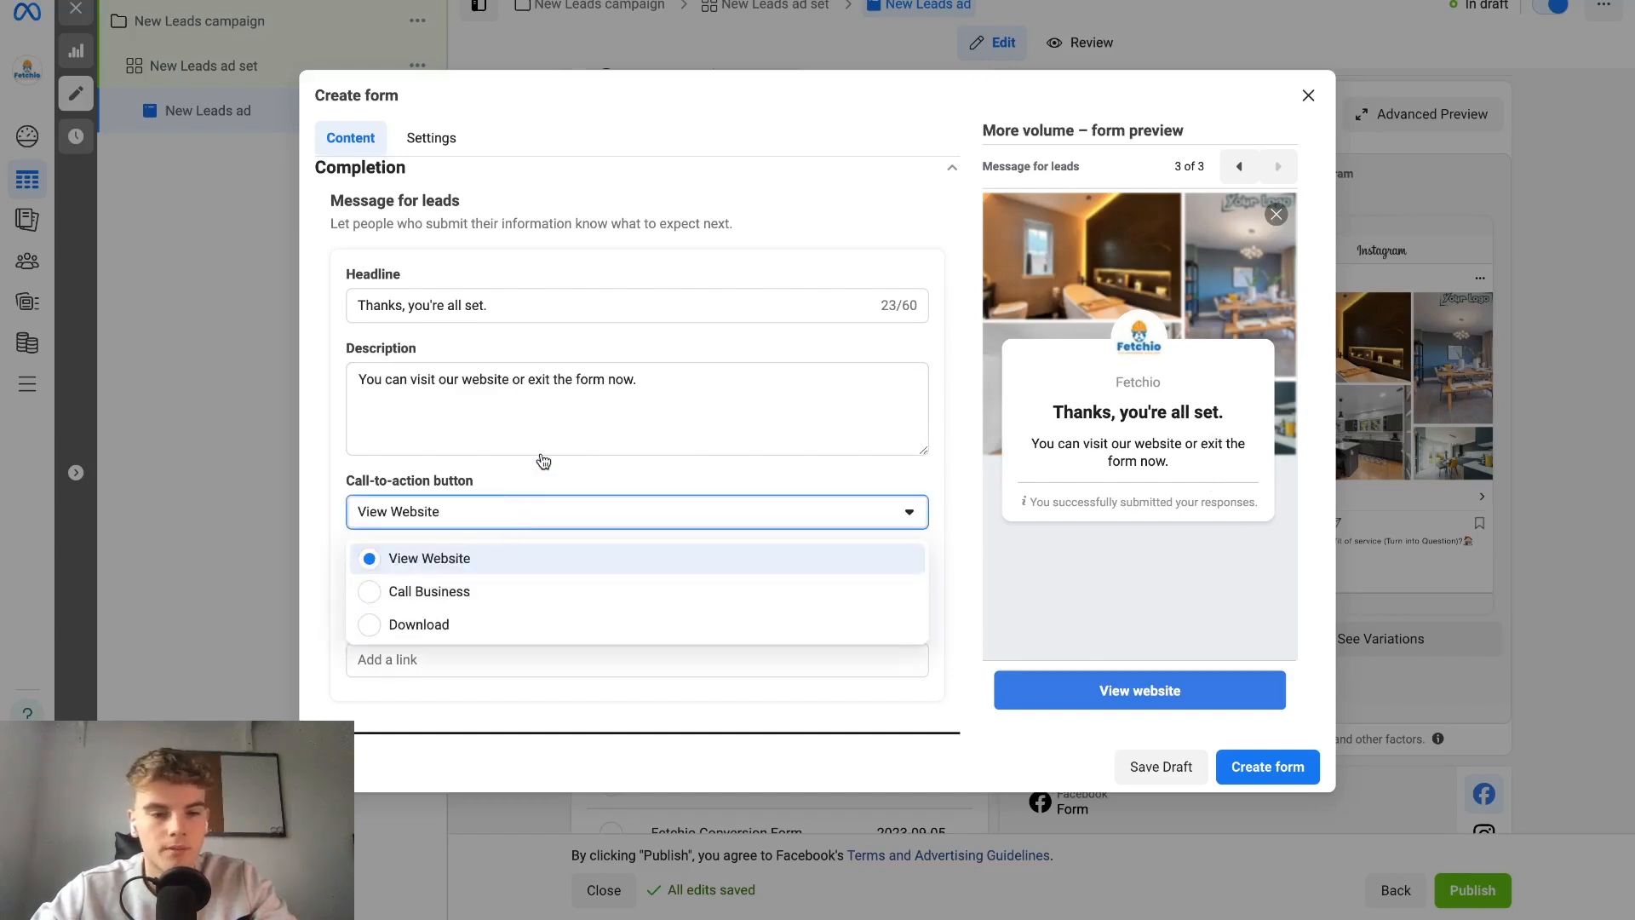
left_click(506, 520)
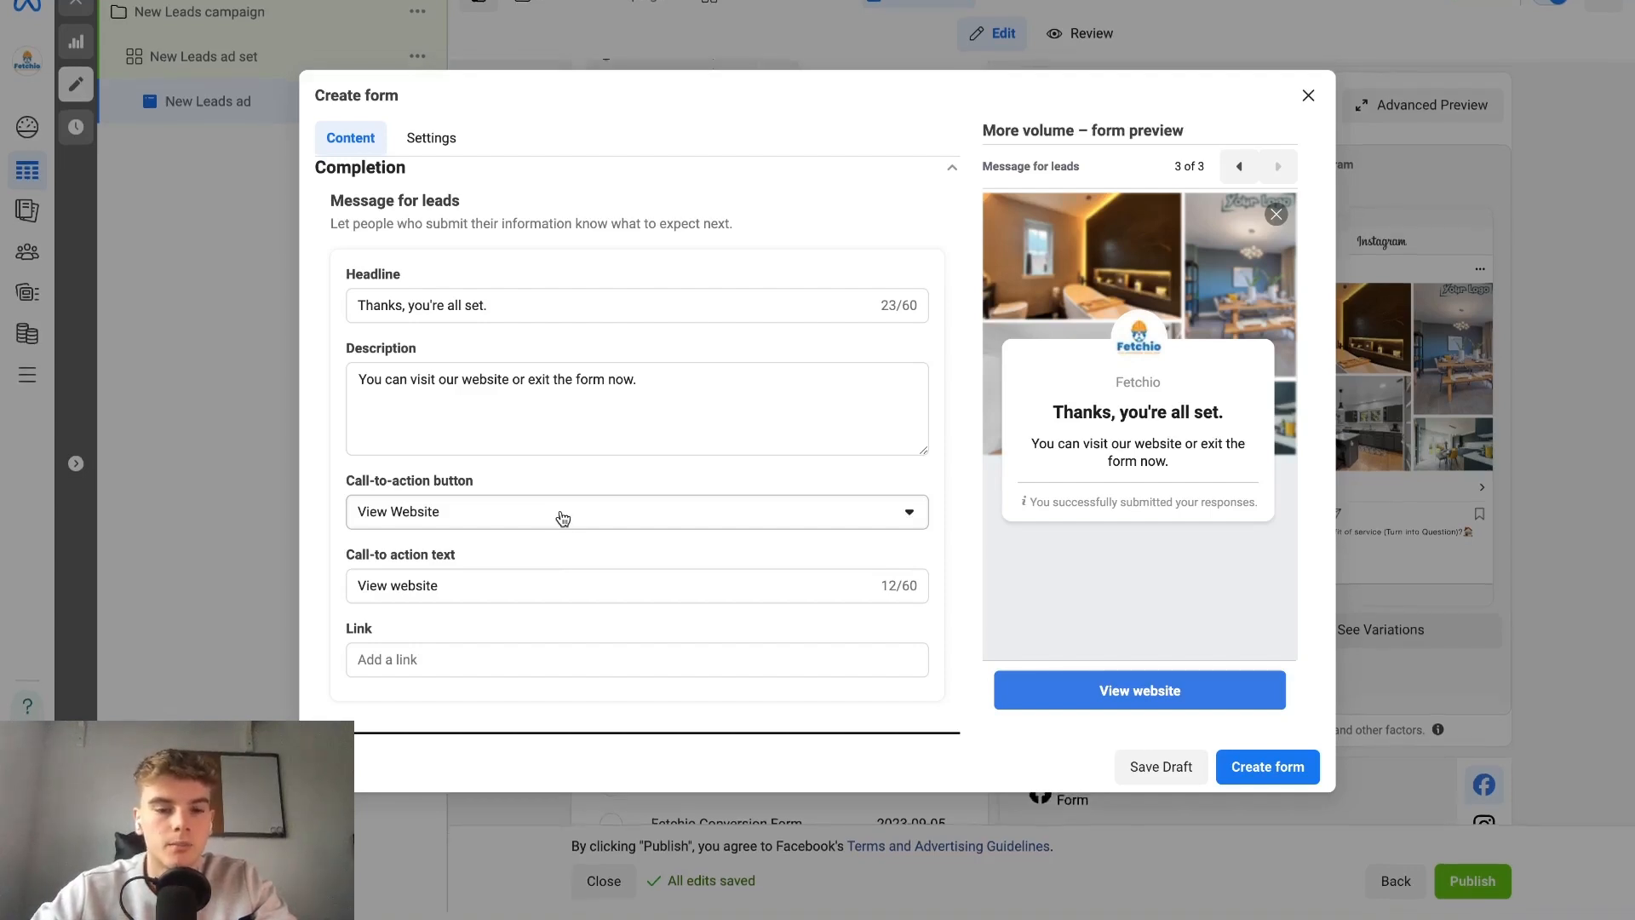
Close the lead form without saving it and look over the ad's tracking settings.
key("Escape")
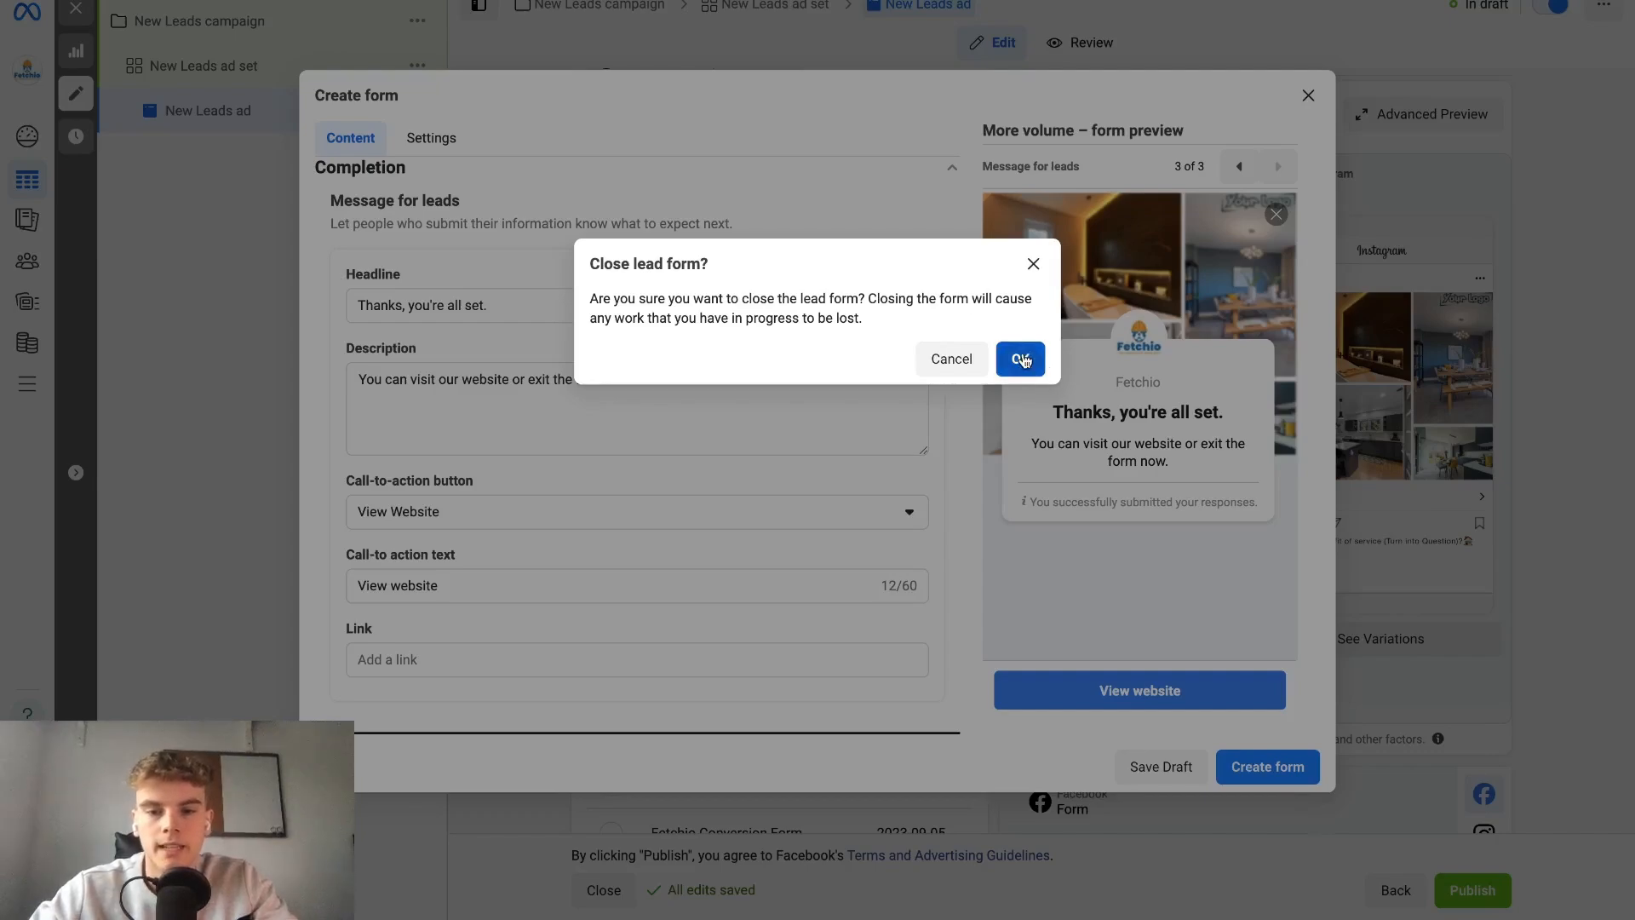
left_click(1018, 359)
scroll(739, 511, "down", 7)
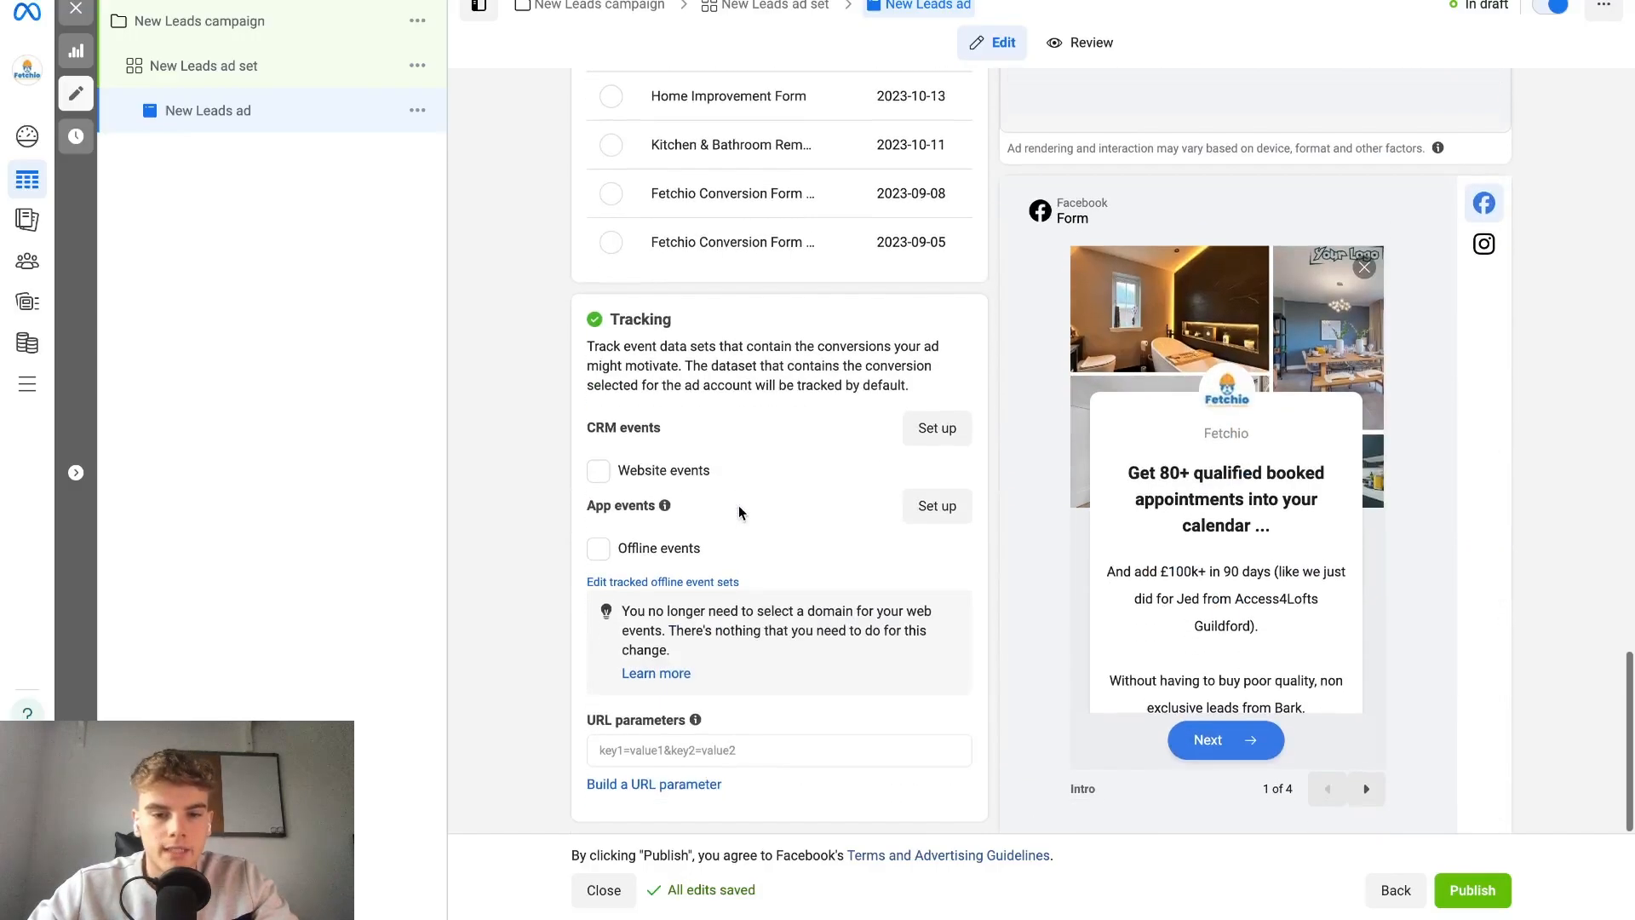
scroll(748, 460, "up", 8)
scroll(748, 463, "up", 2)
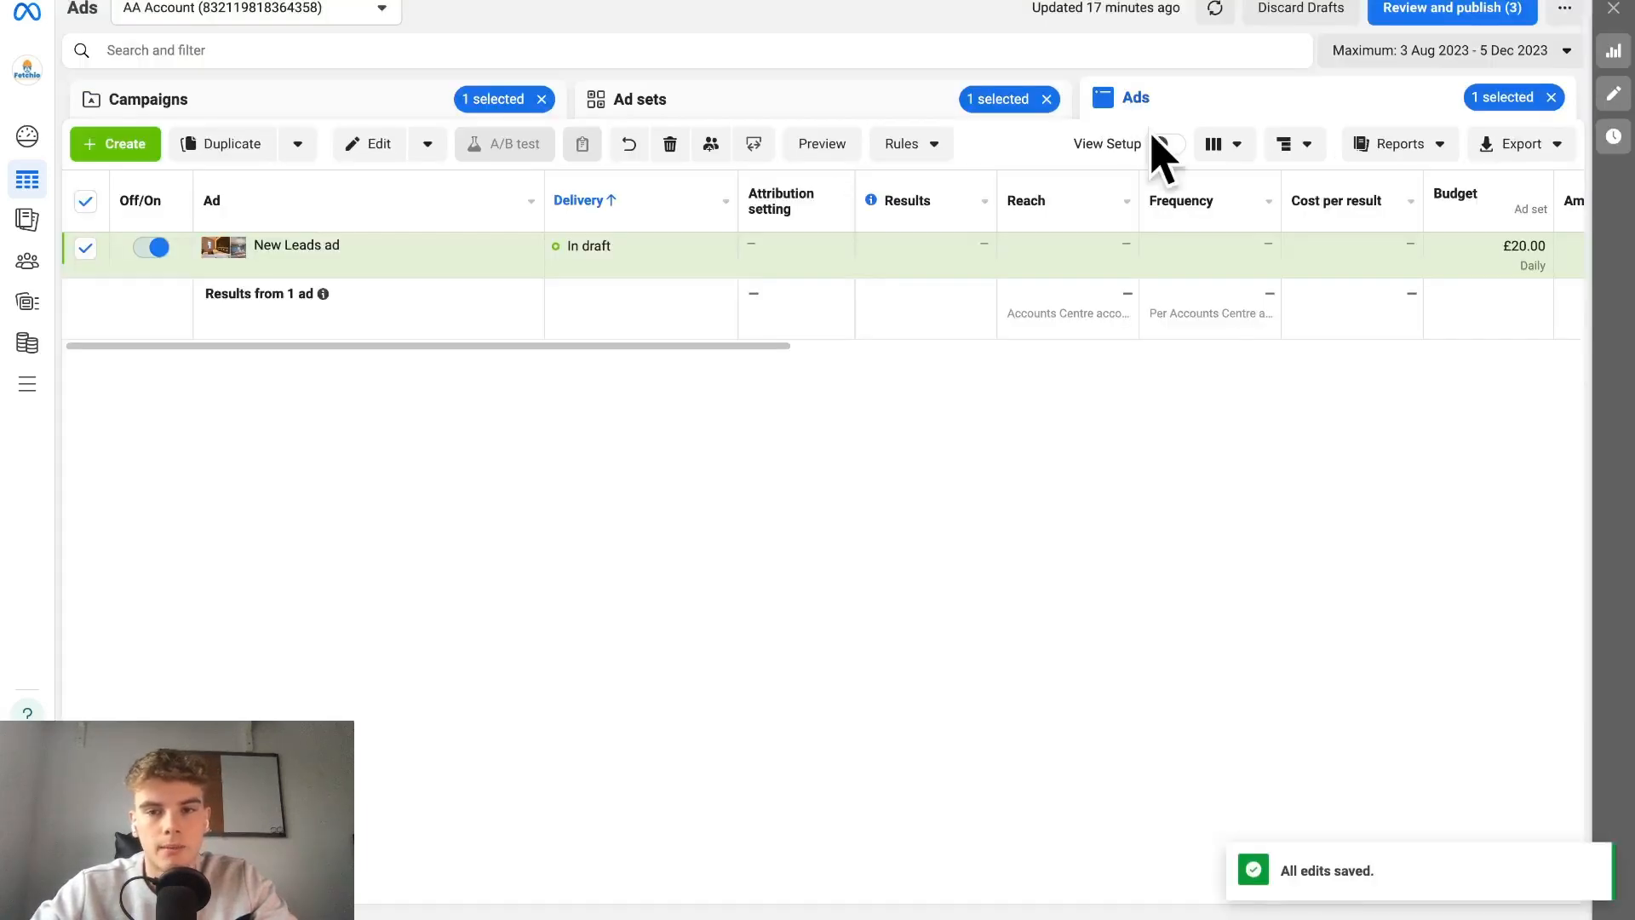
Apply the Performance and clicks column preset to the ads table.
left_click(1214, 143)
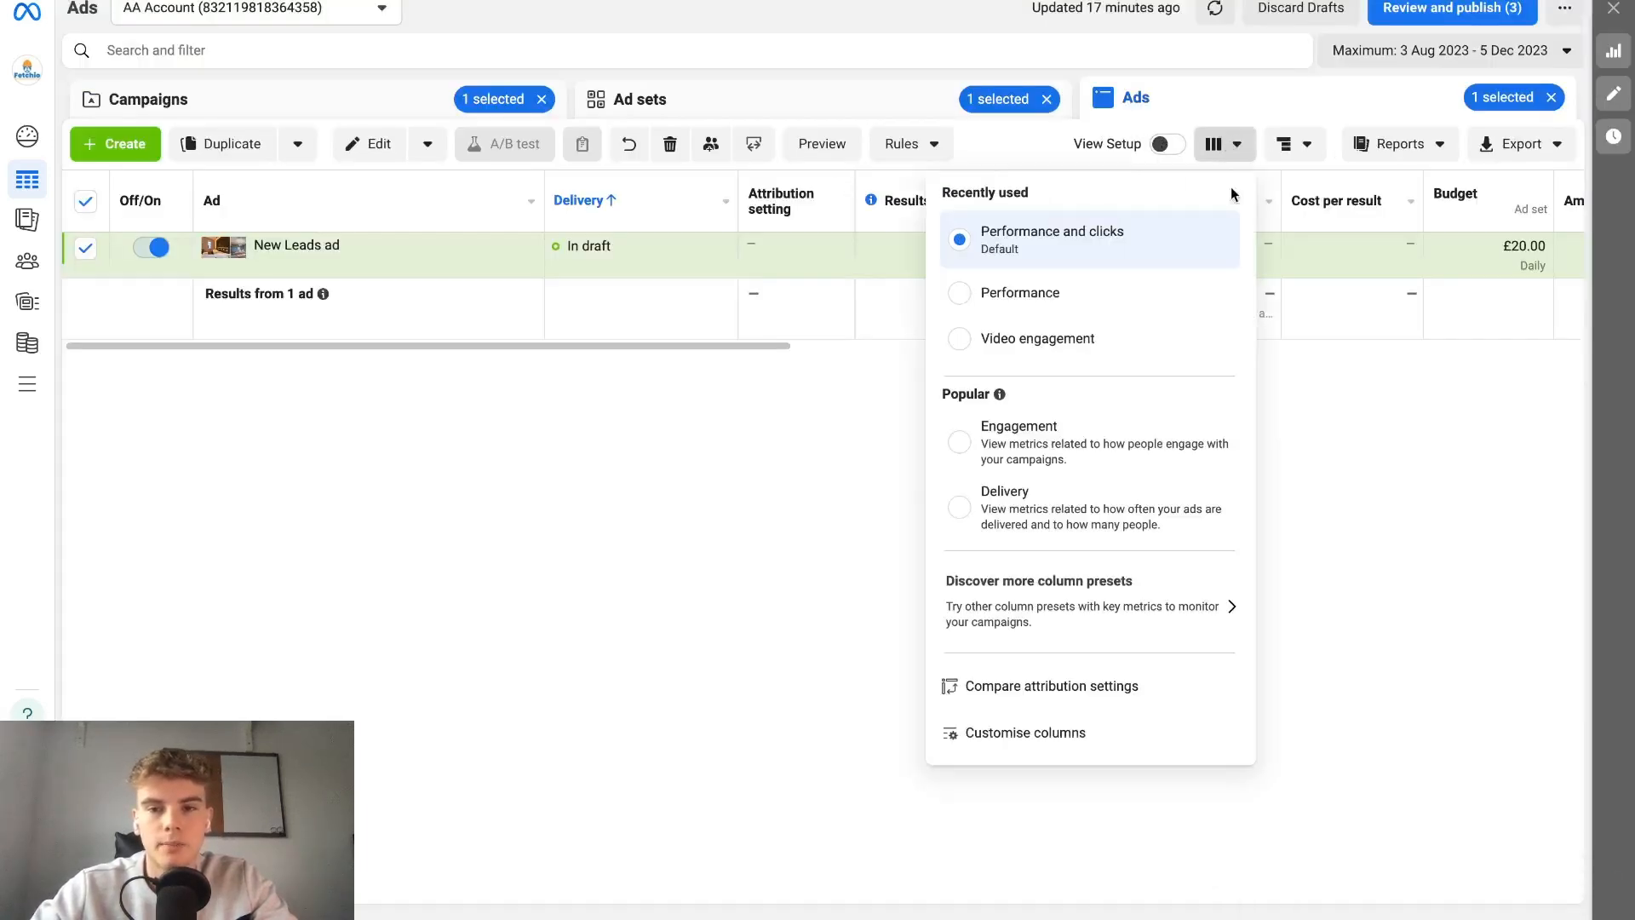
left_click(1044, 240)
left_click_drag(702, 345, 1390, 336)
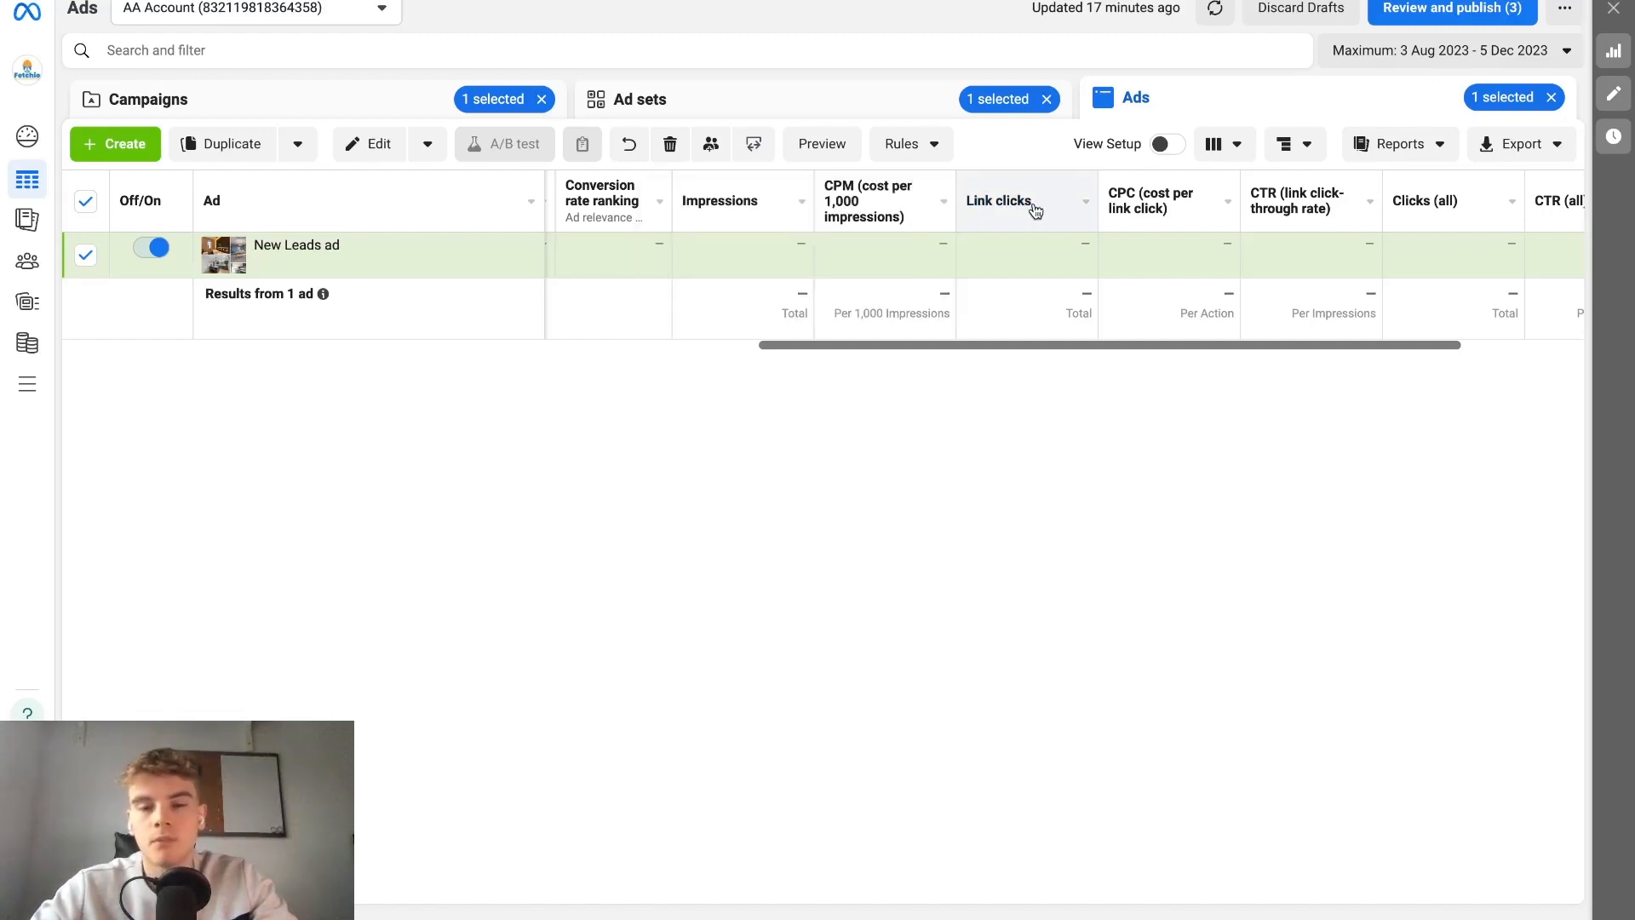
Examine the ad's metric columns, including CPM, link clicks, CPC, link click-through rate and the relevance rankings.
mouse_move(1455, 212)
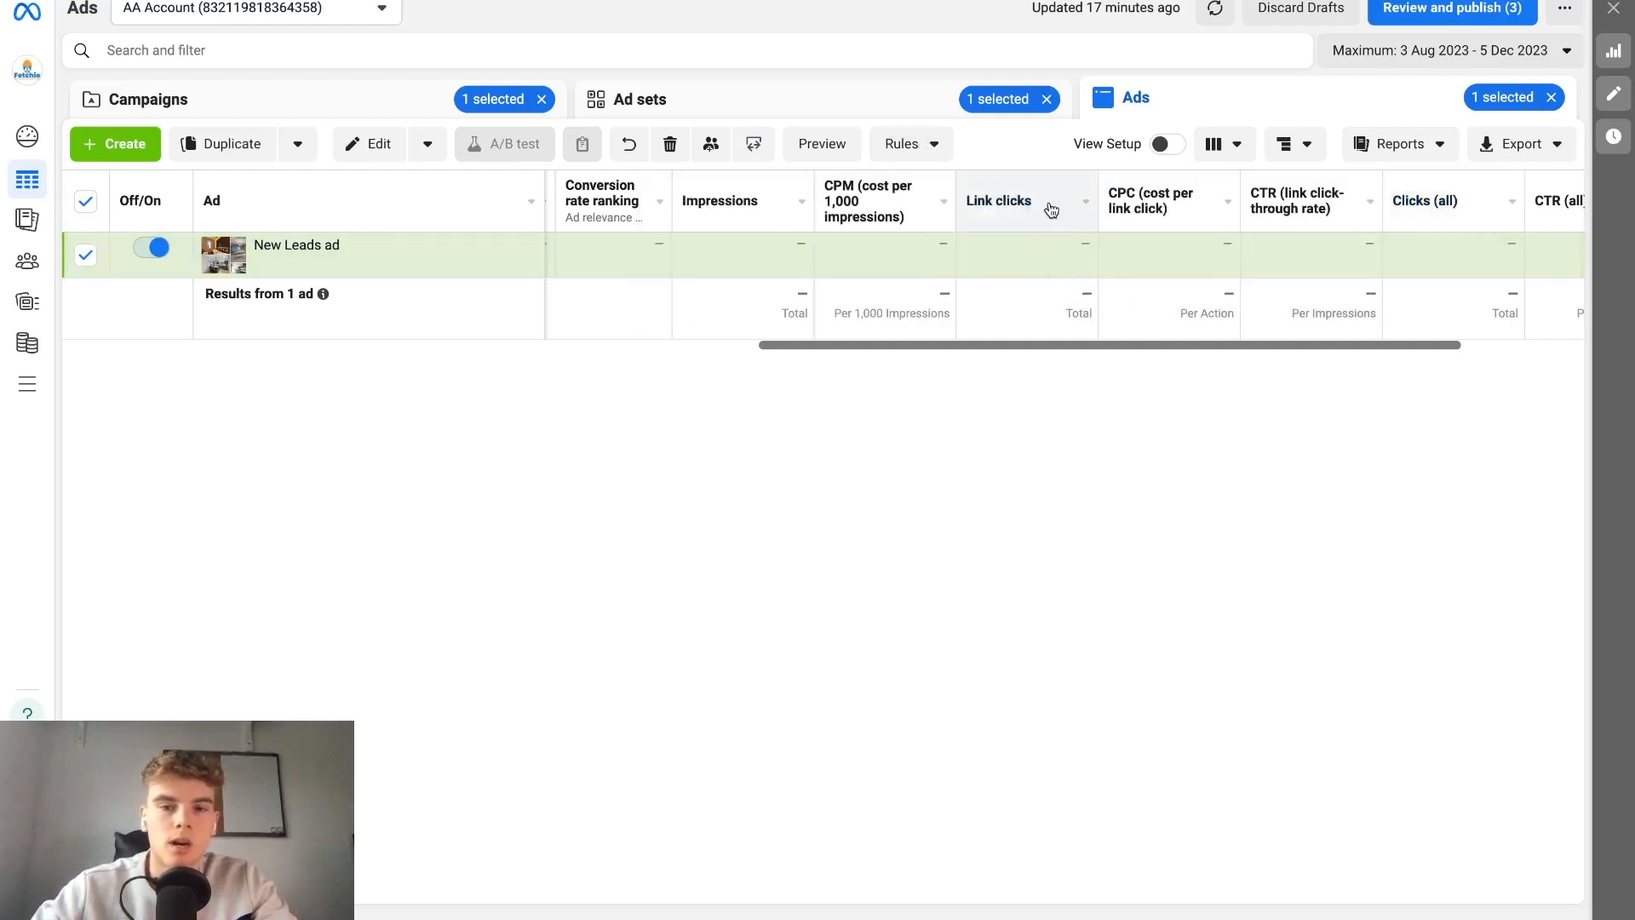
mouse_move(941, 207)
scroll(1005, 203, "right", 3)
mouse_move(1065, 210)
scroll(1157, 208, "left", 5)
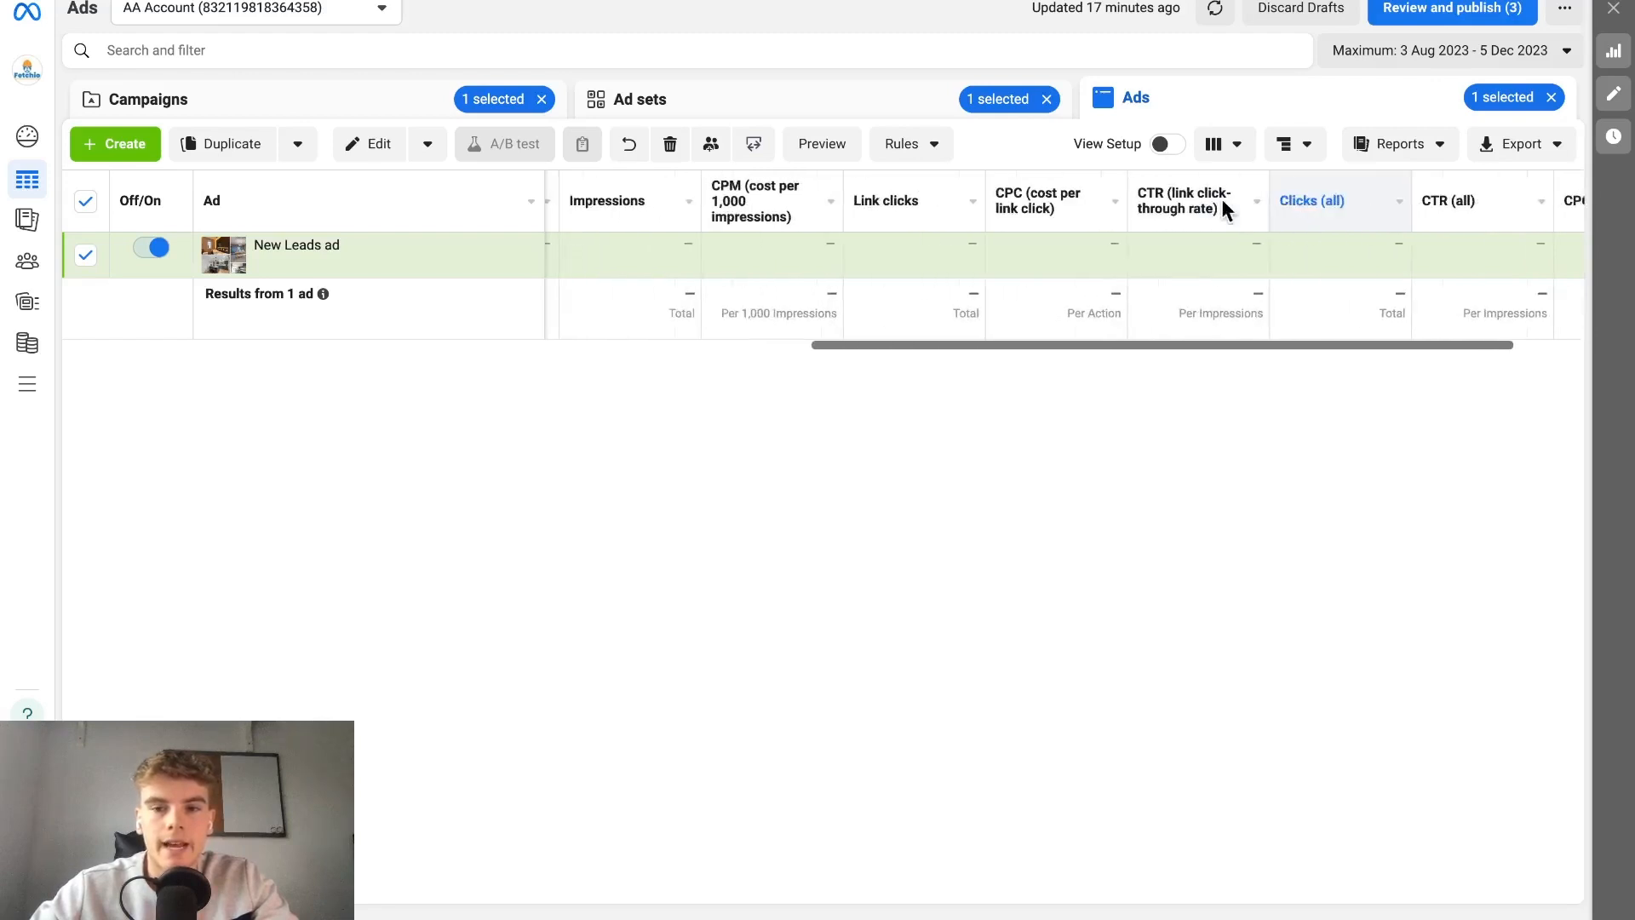
scroll(1304, 209, "right", 2)
mouse_move(1380, 212)
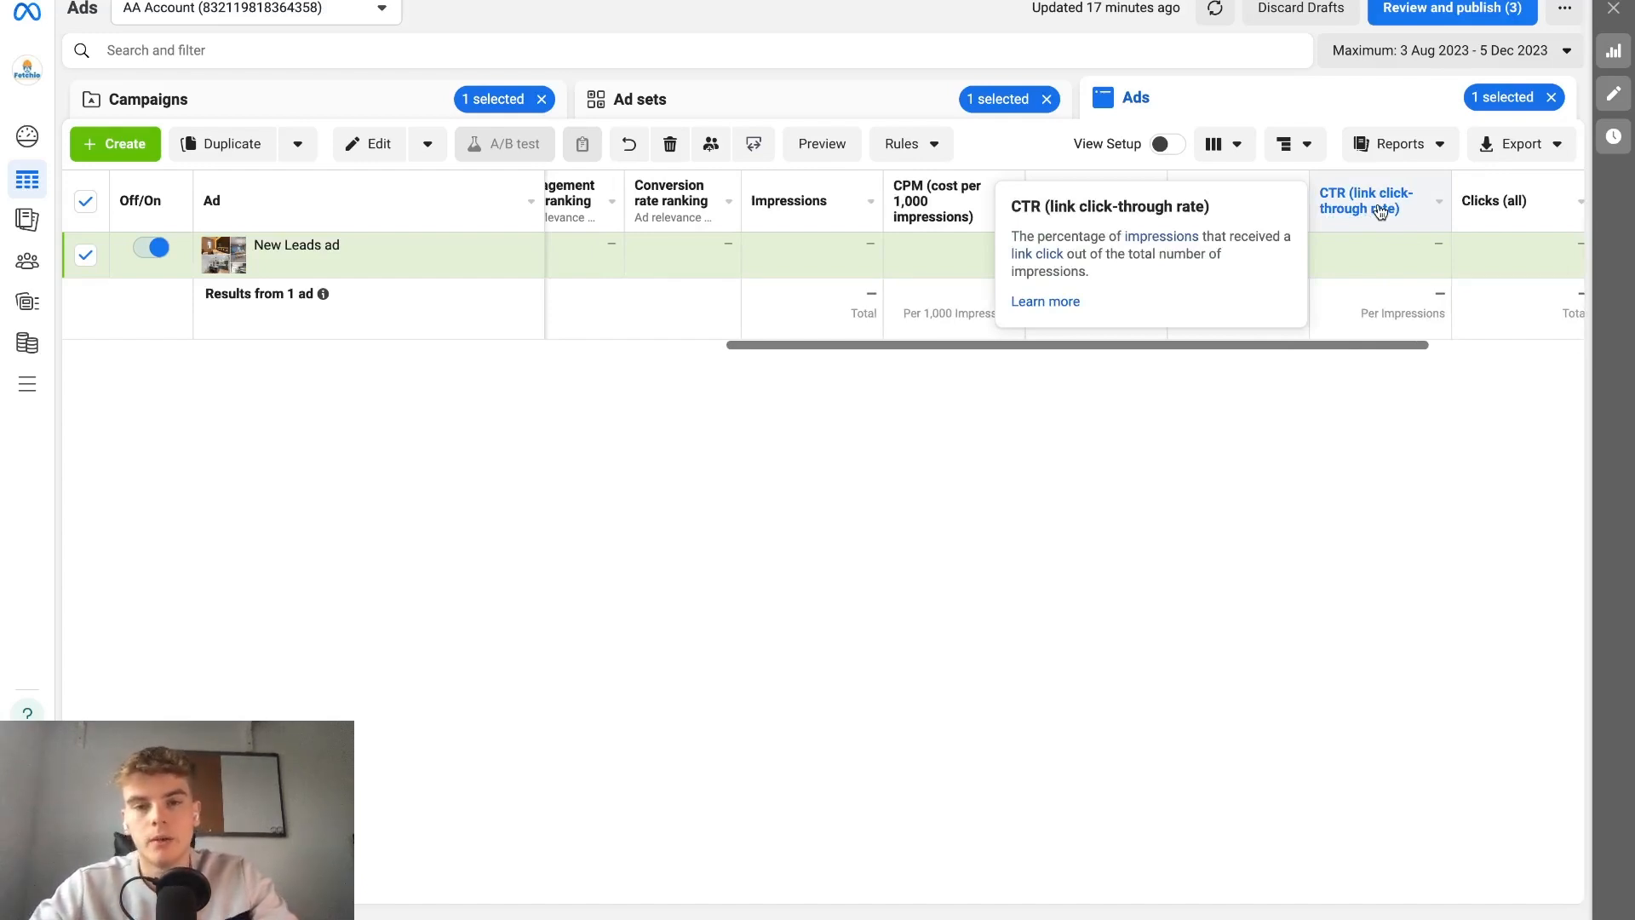
scroll(893, 237, "left", 4)
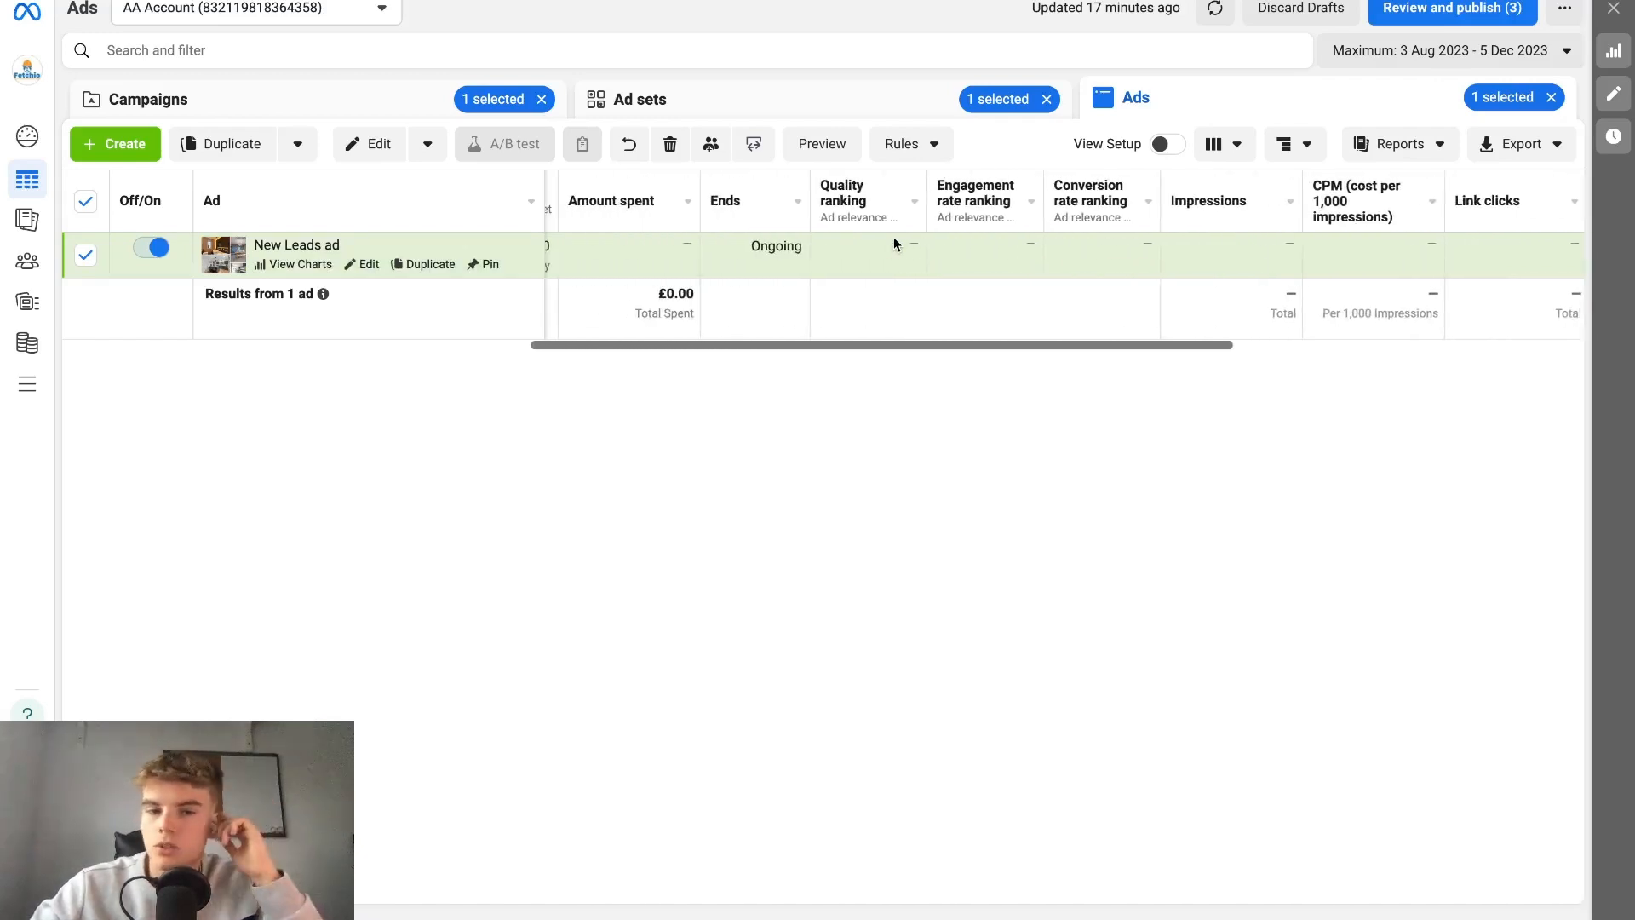
scroll(893, 236, "left", 1)
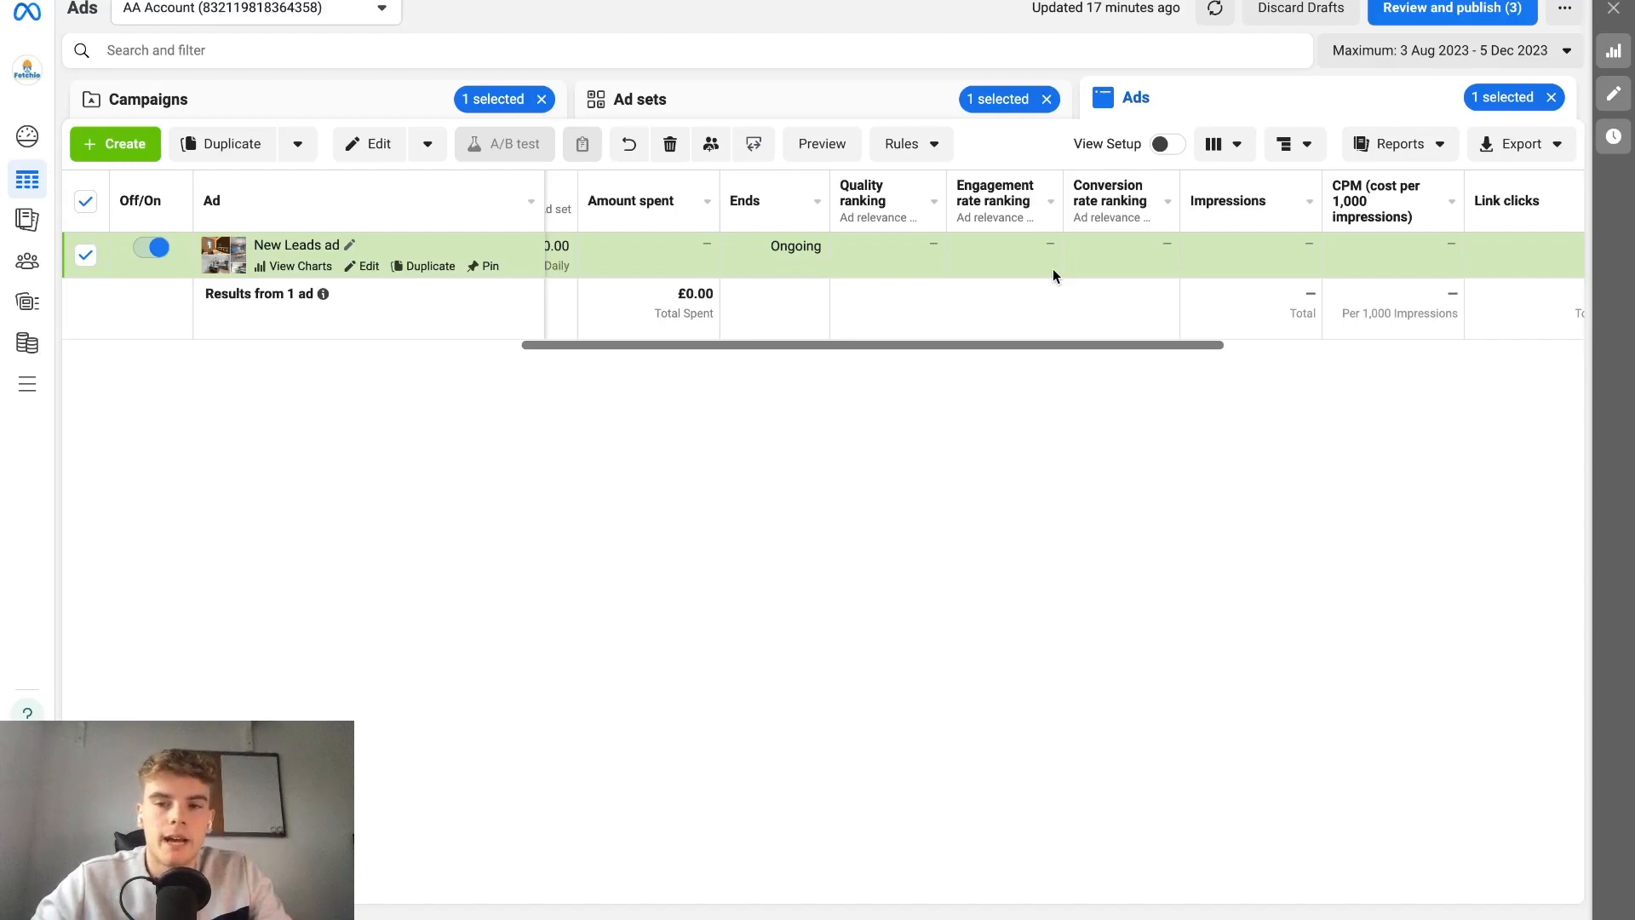
scroll(1373, 279, "right", 2)
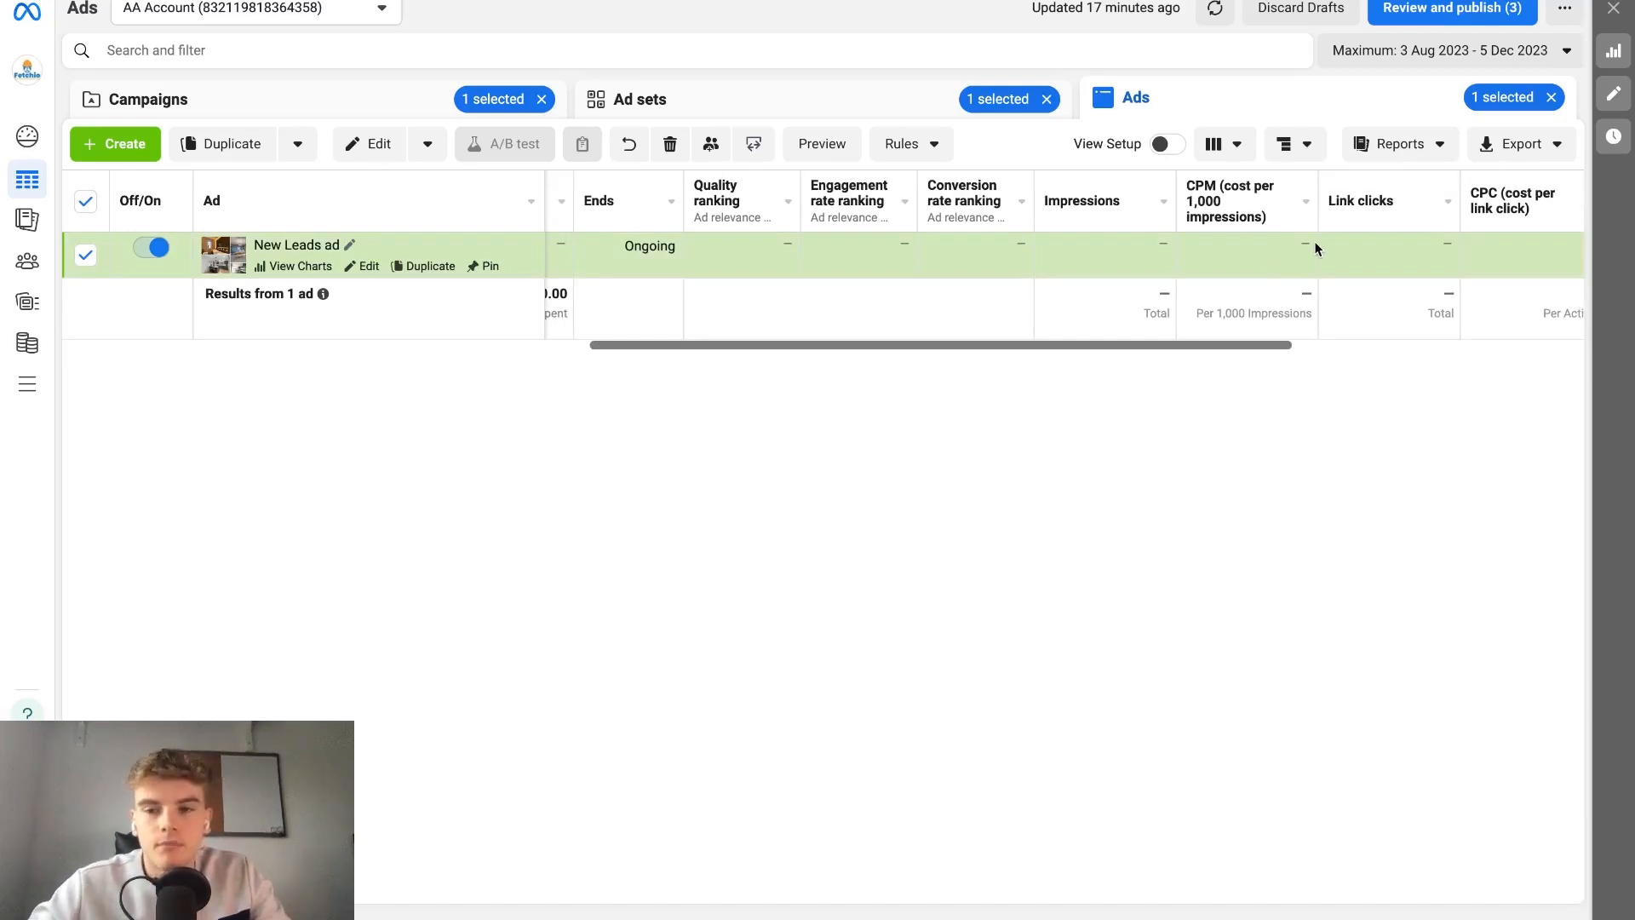
scroll(1312, 242, "right", 3)
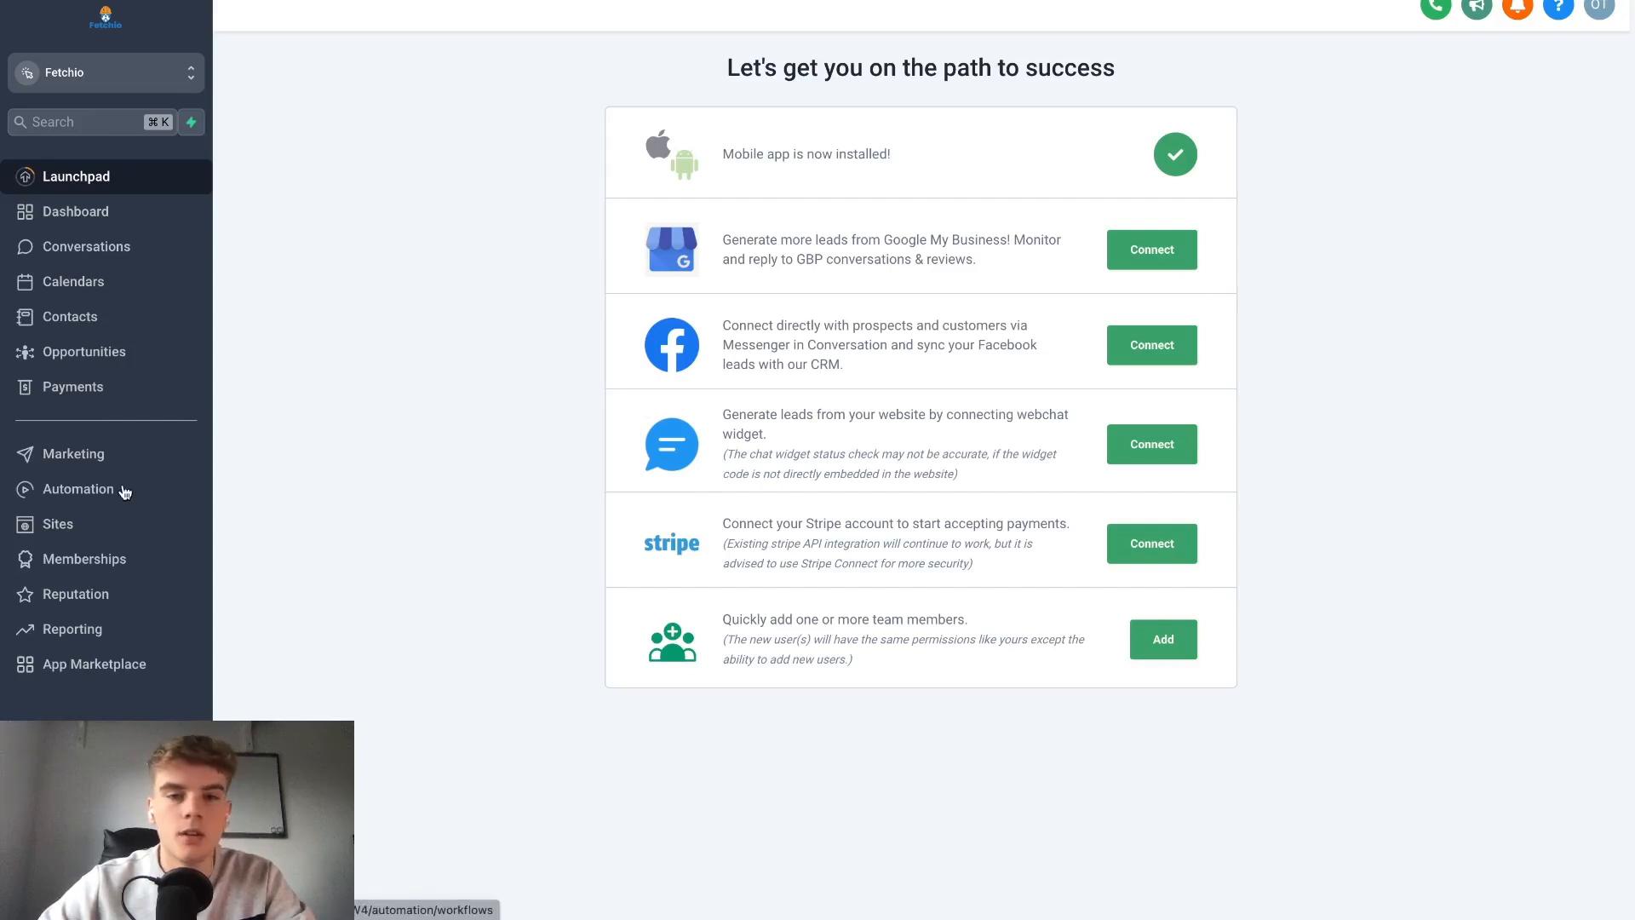
In the Fetchio CRM's automation area, create a new workflow starting from scratch.
left_click(124, 492)
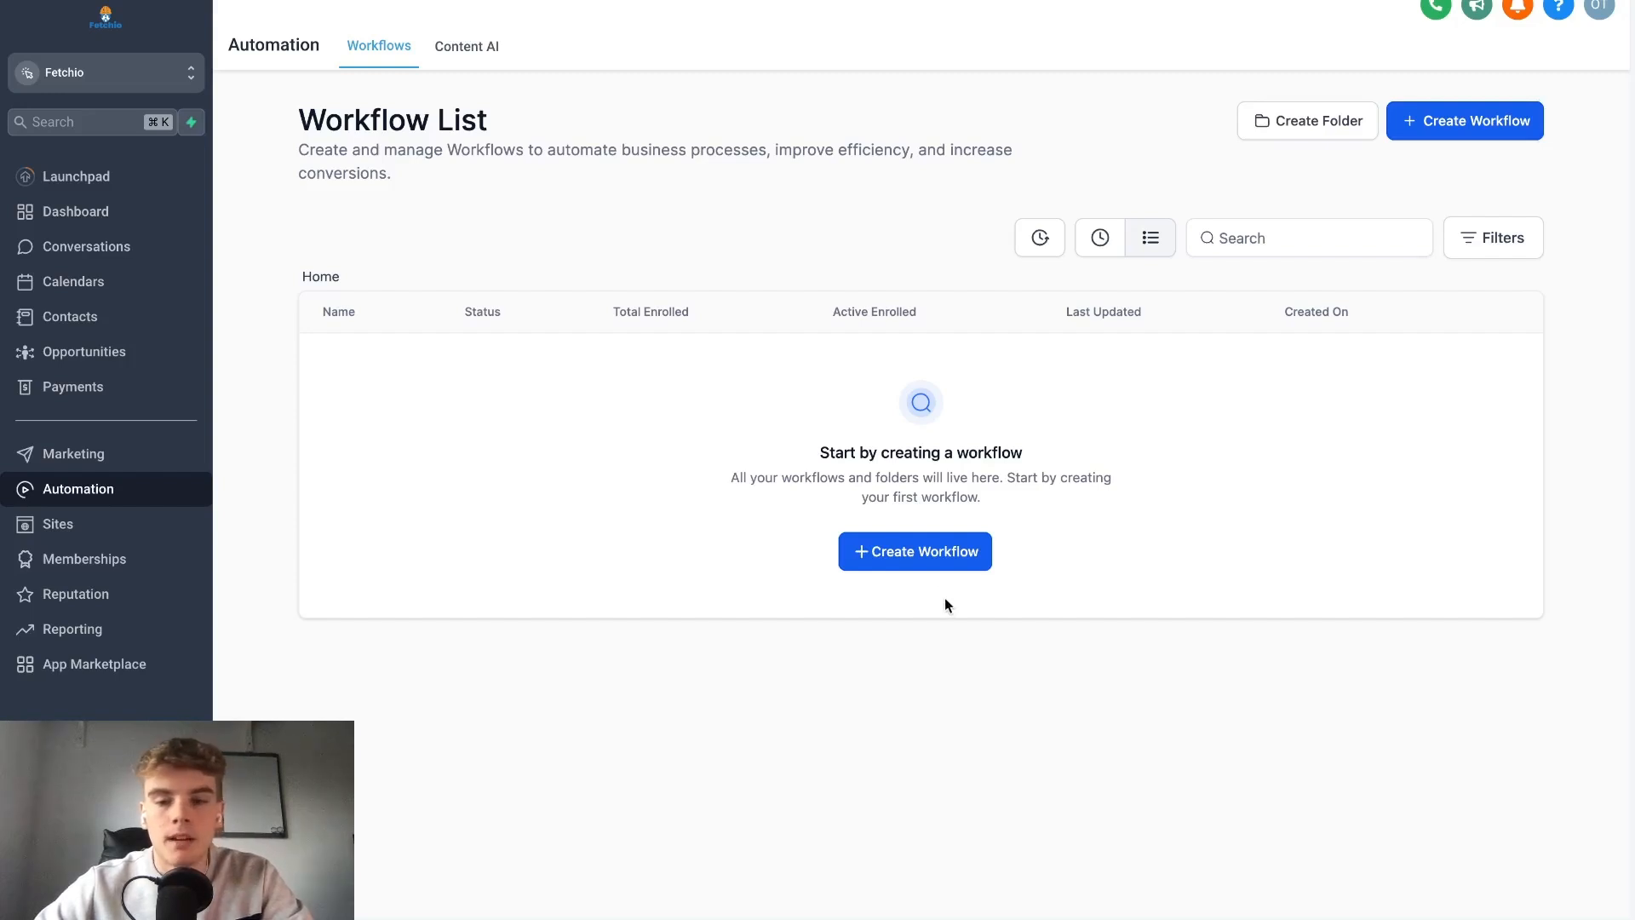
left_click(925, 560)
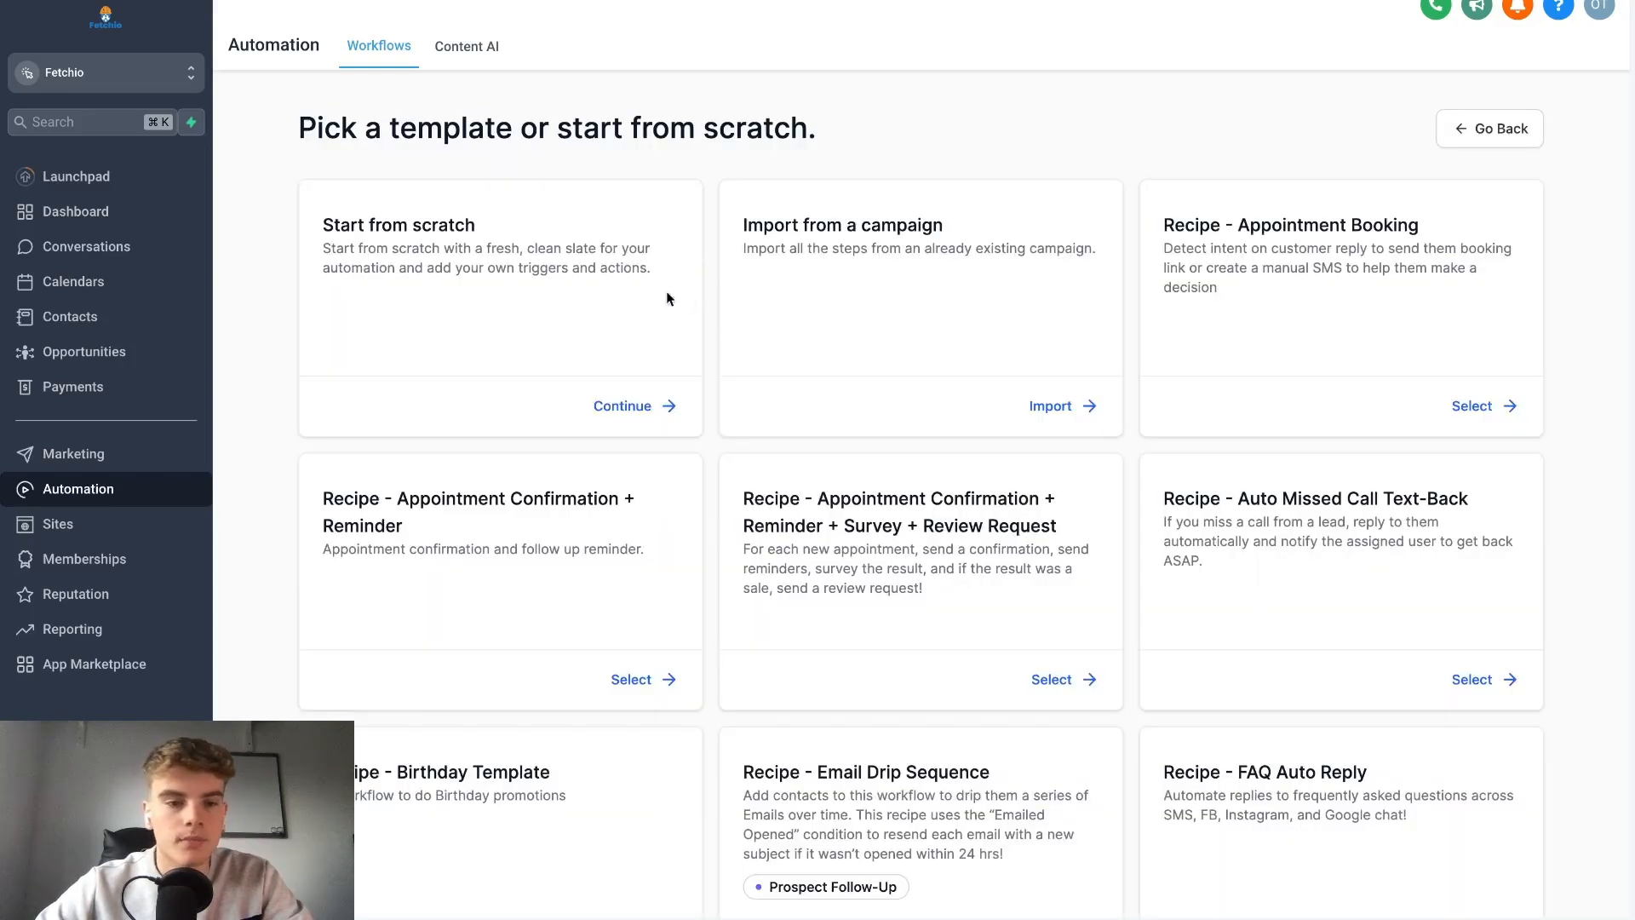
left_click(627, 407)
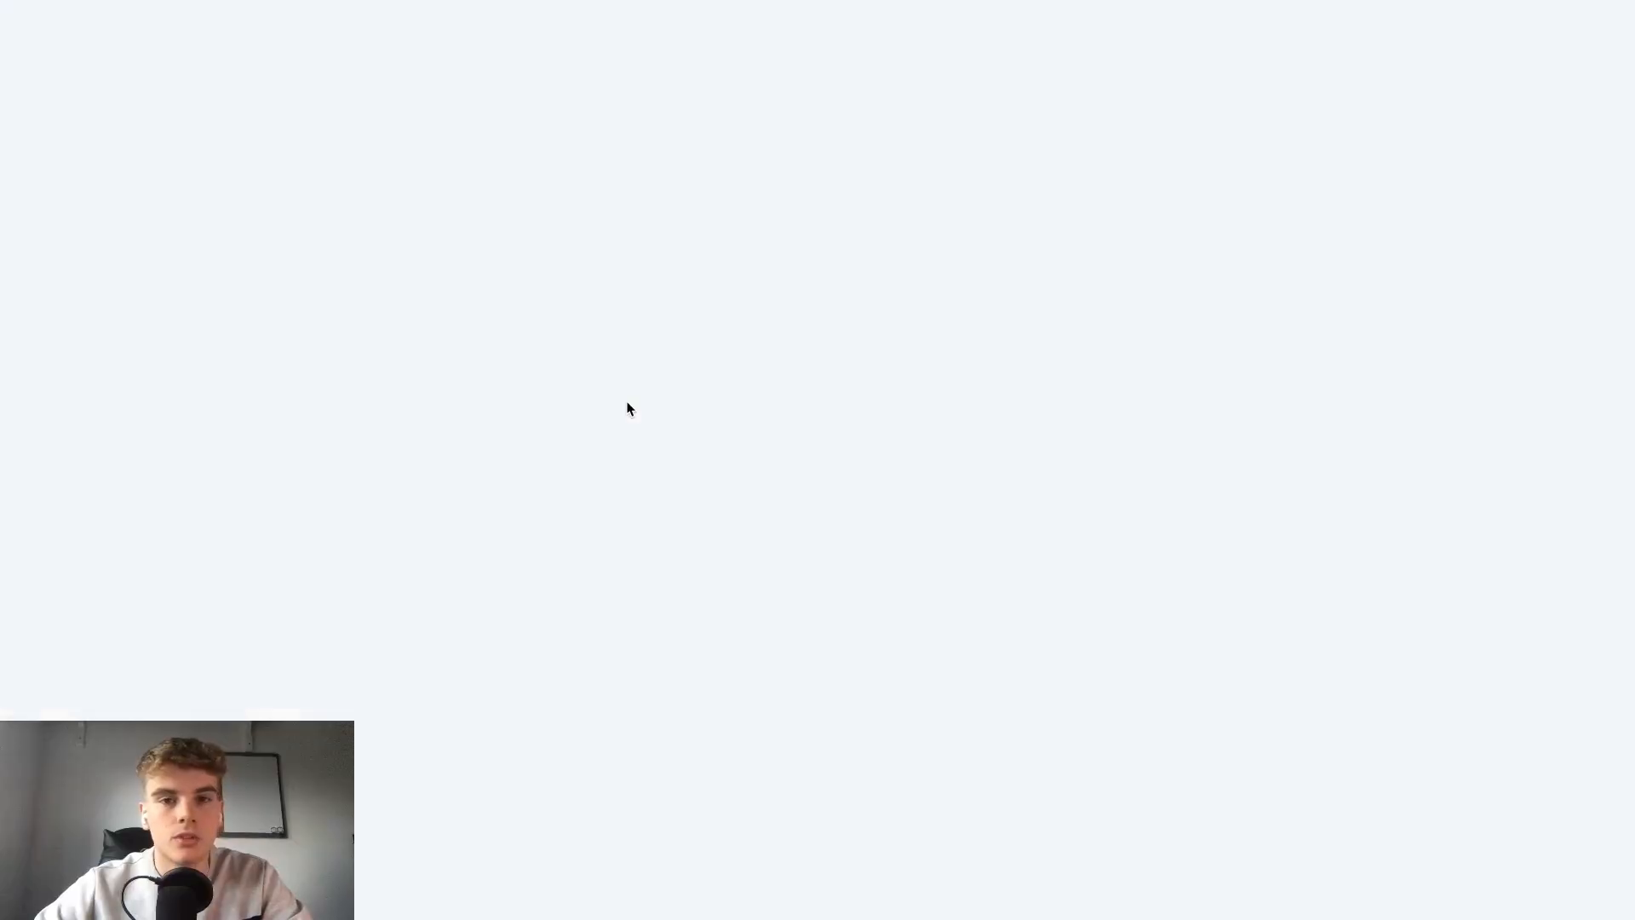